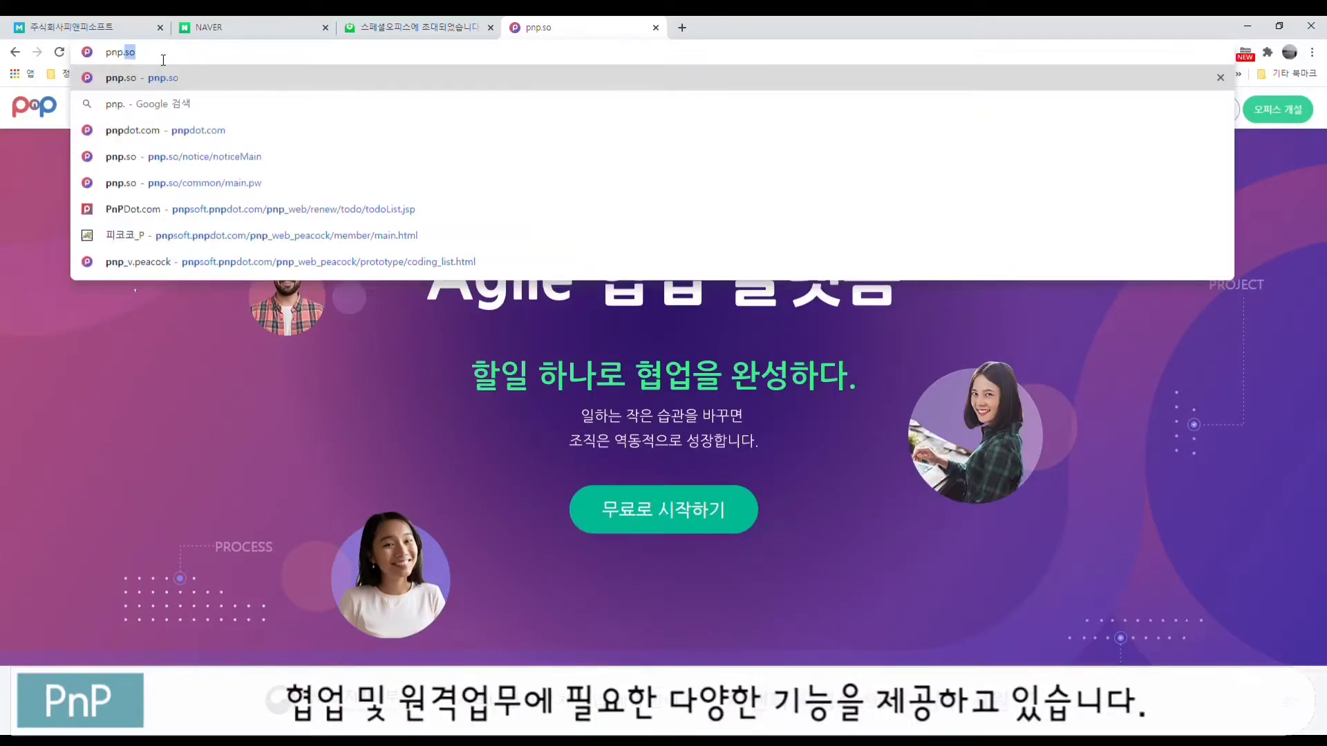
Step: Load the pnp.so homepage, scroll through its features, and jump to the 재택근무 section
key("Return")
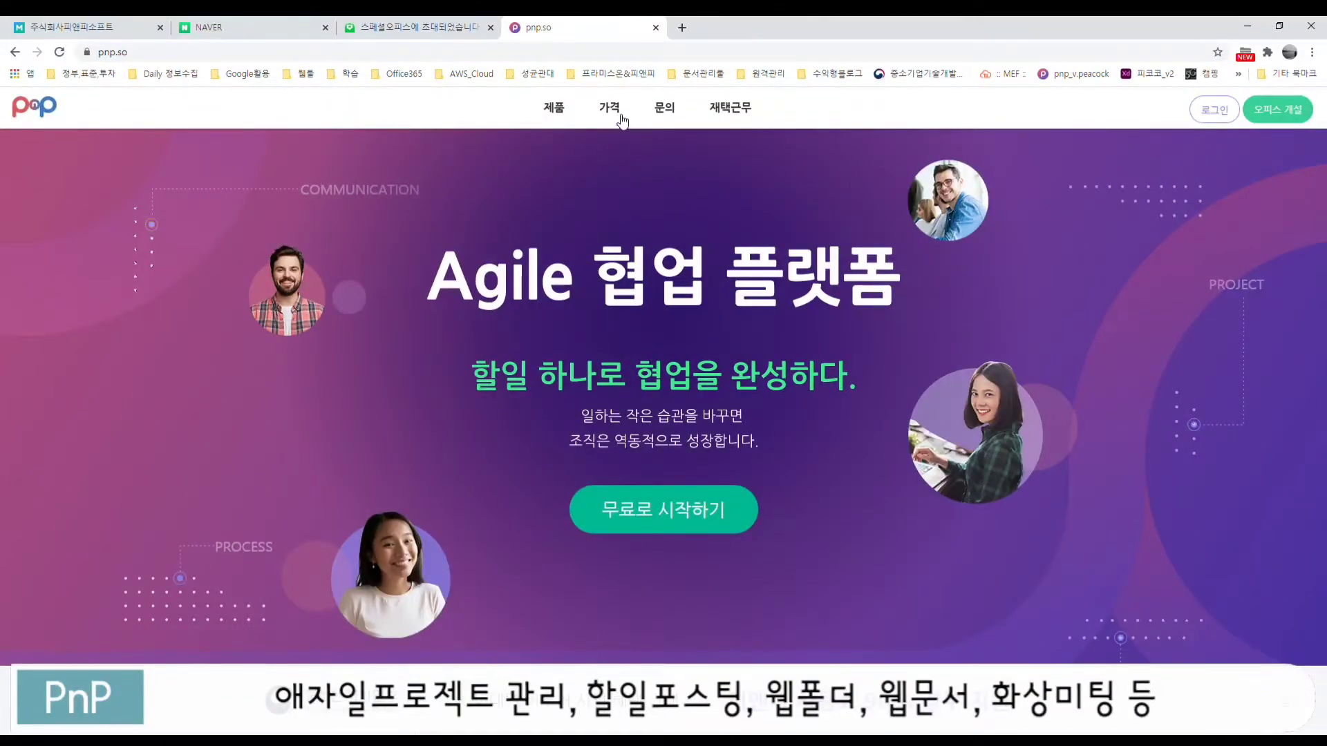
scroll(805, 256, "down", 10)
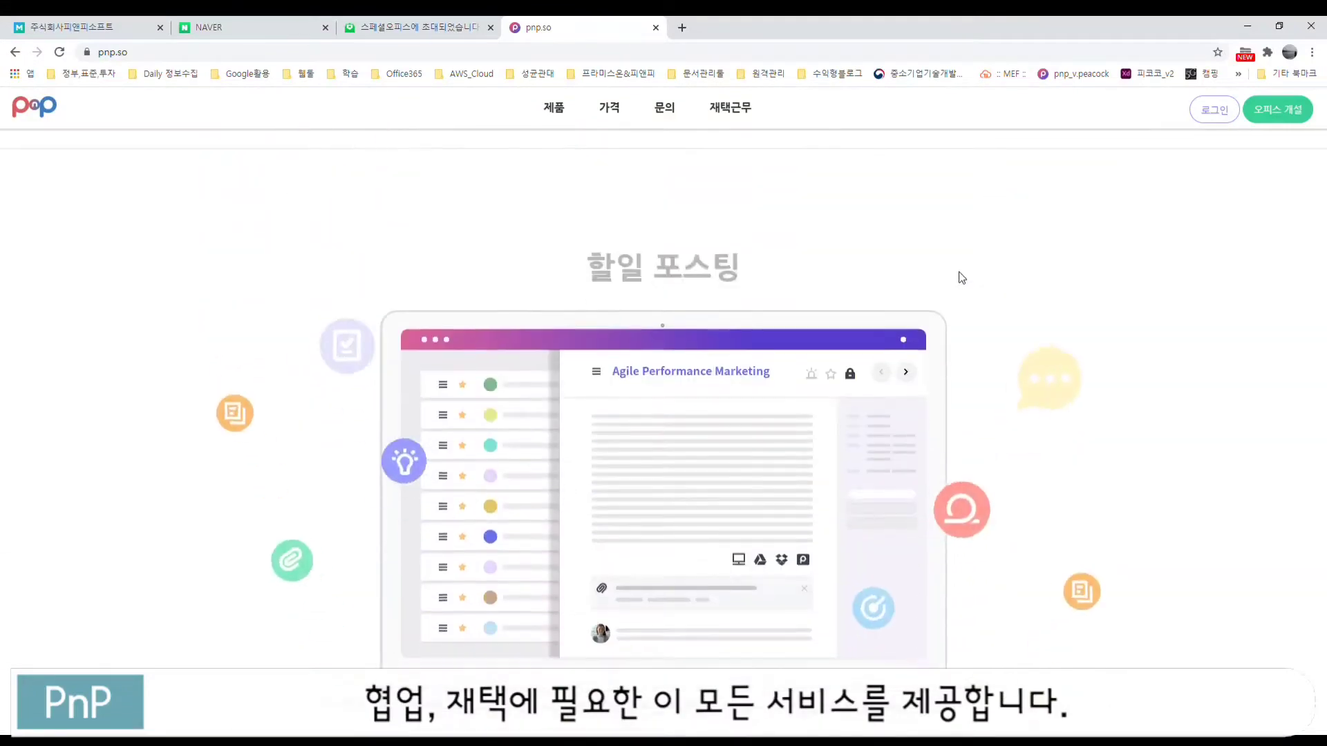
scroll(998, 327, "down", 2)
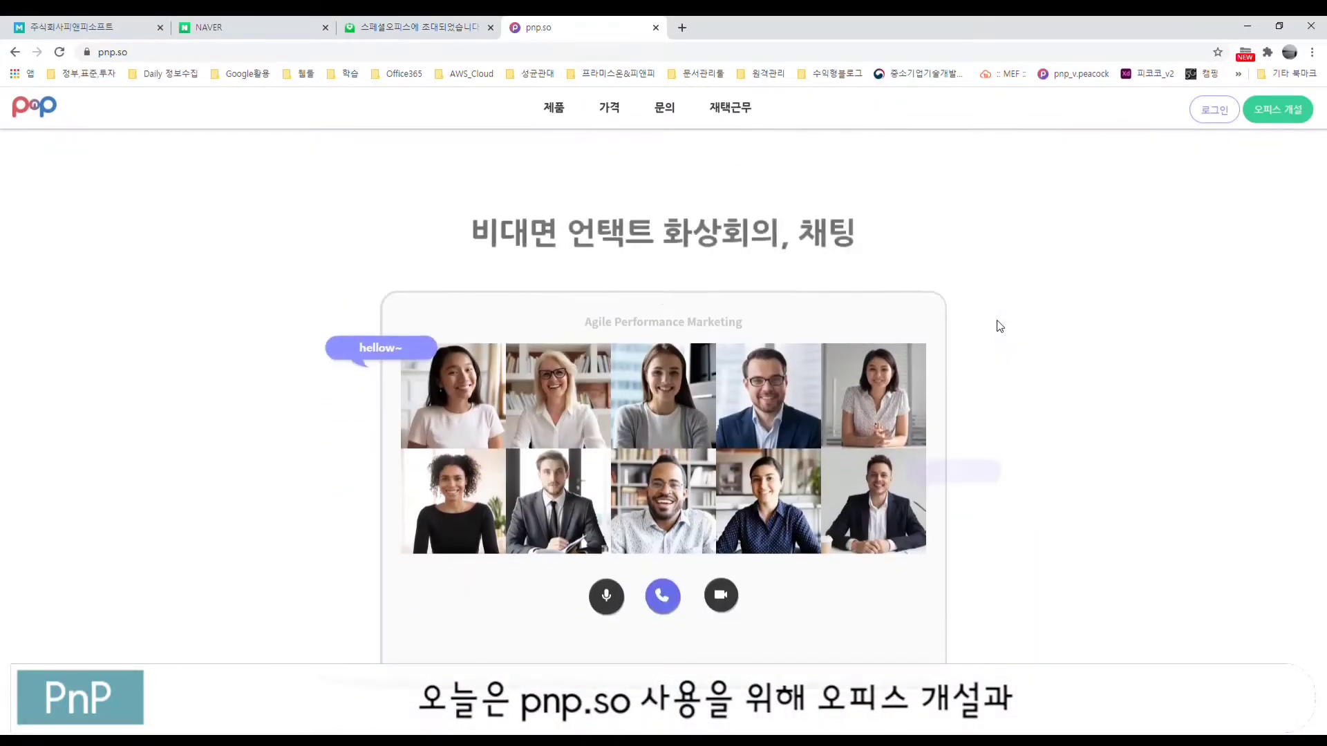
scroll(999, 326, "down", 3)
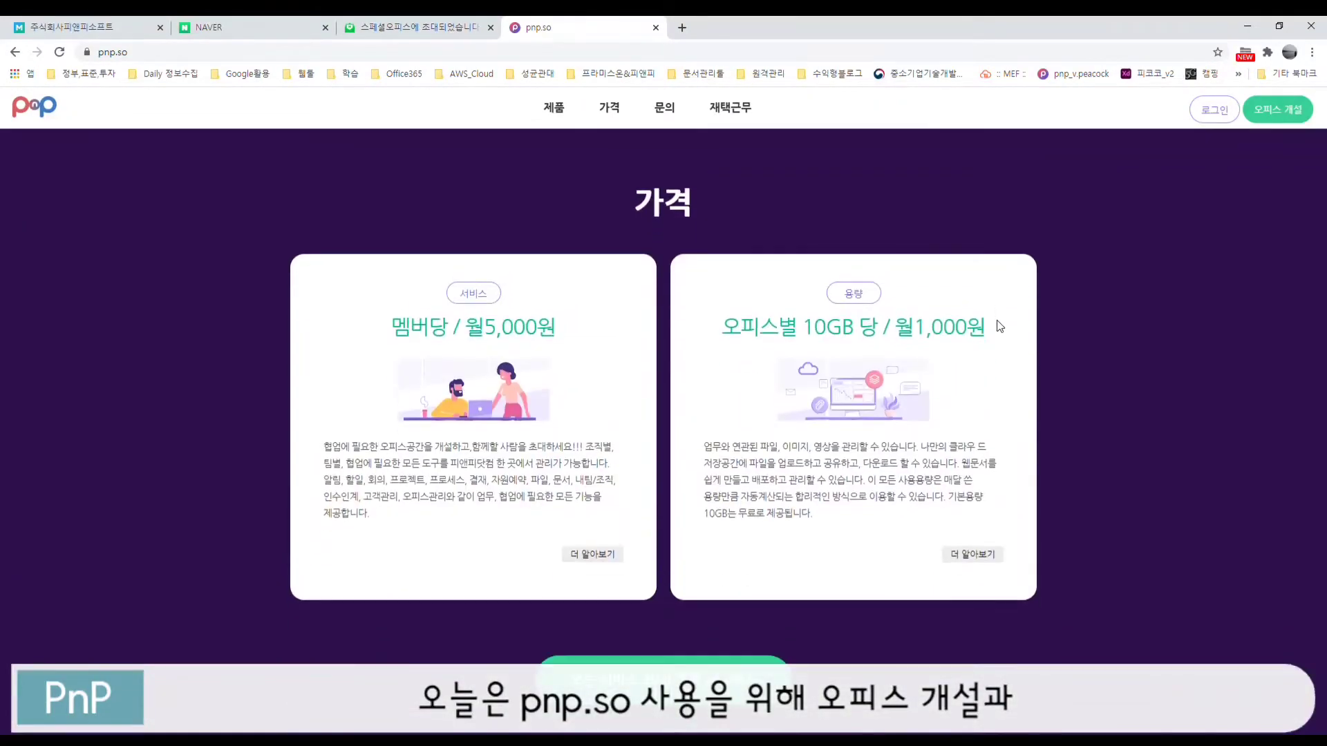
scroll(1000, 326, "down", 2)
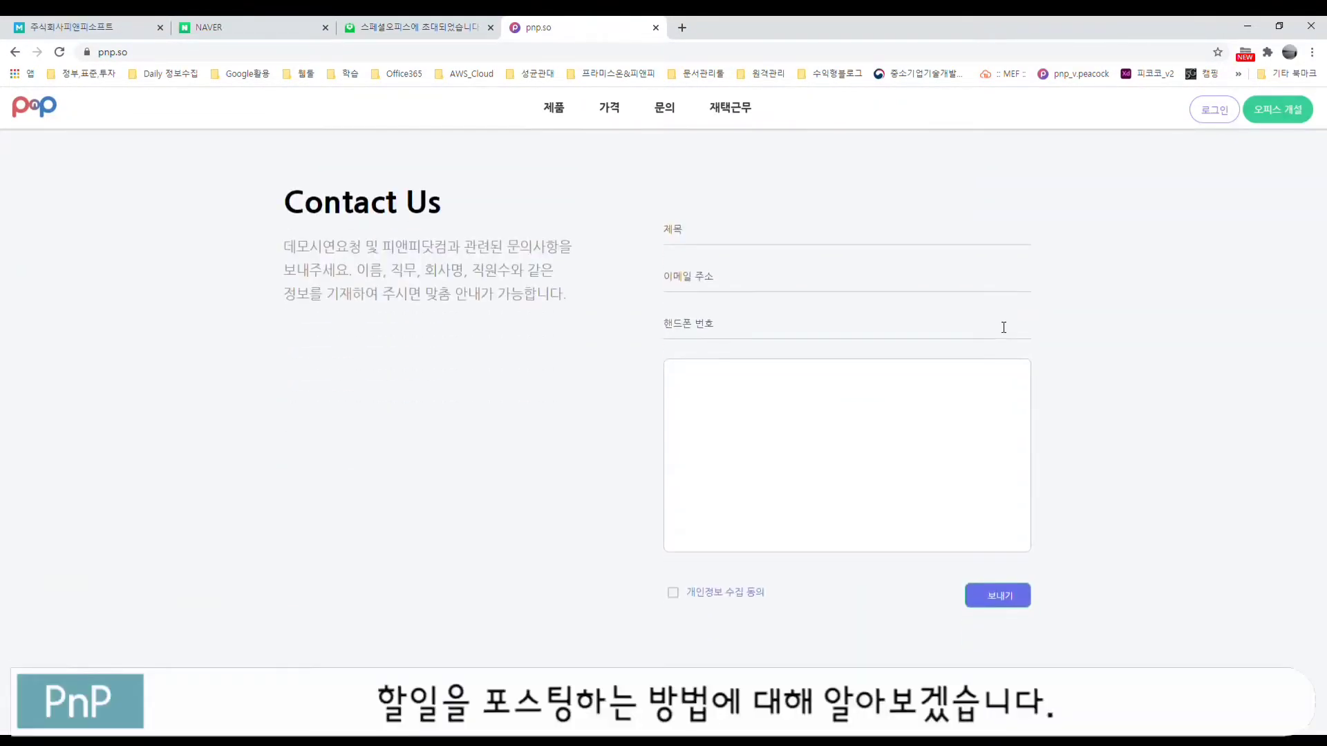
left_click(741, 116)
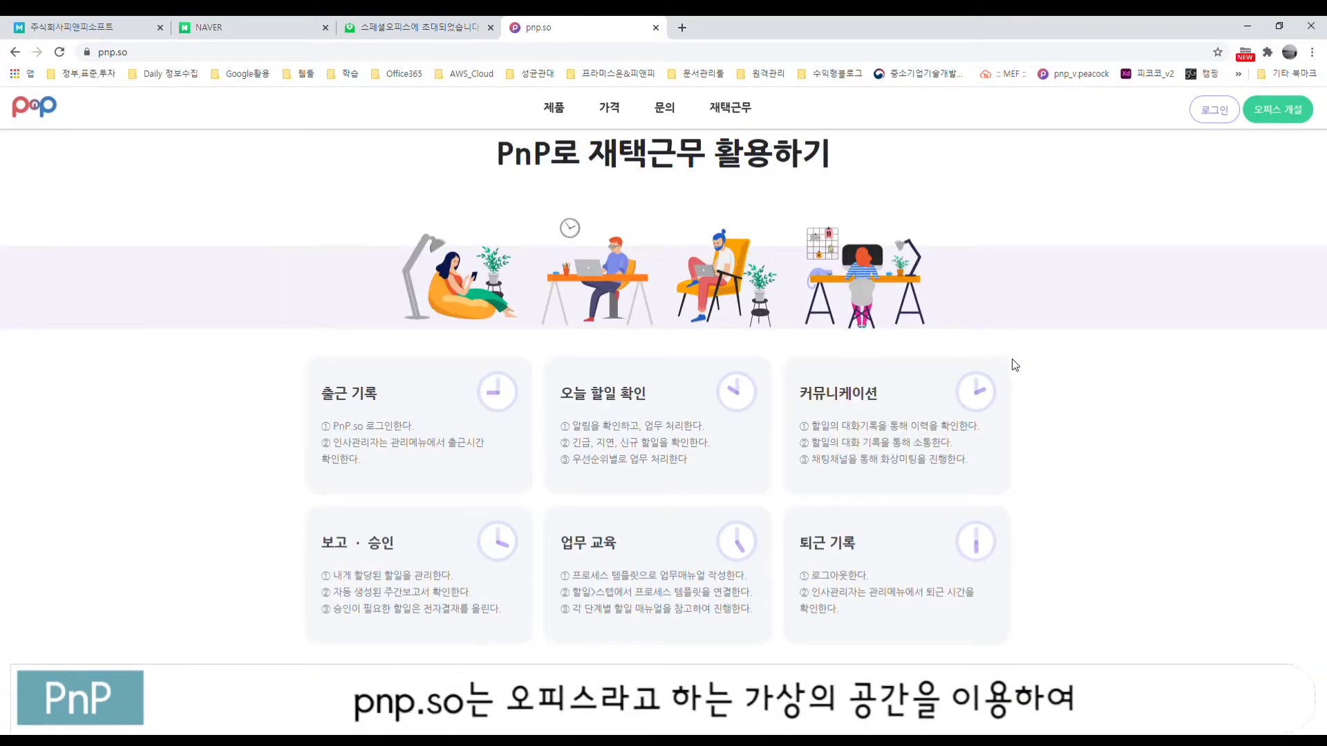
left_click(566, 111)
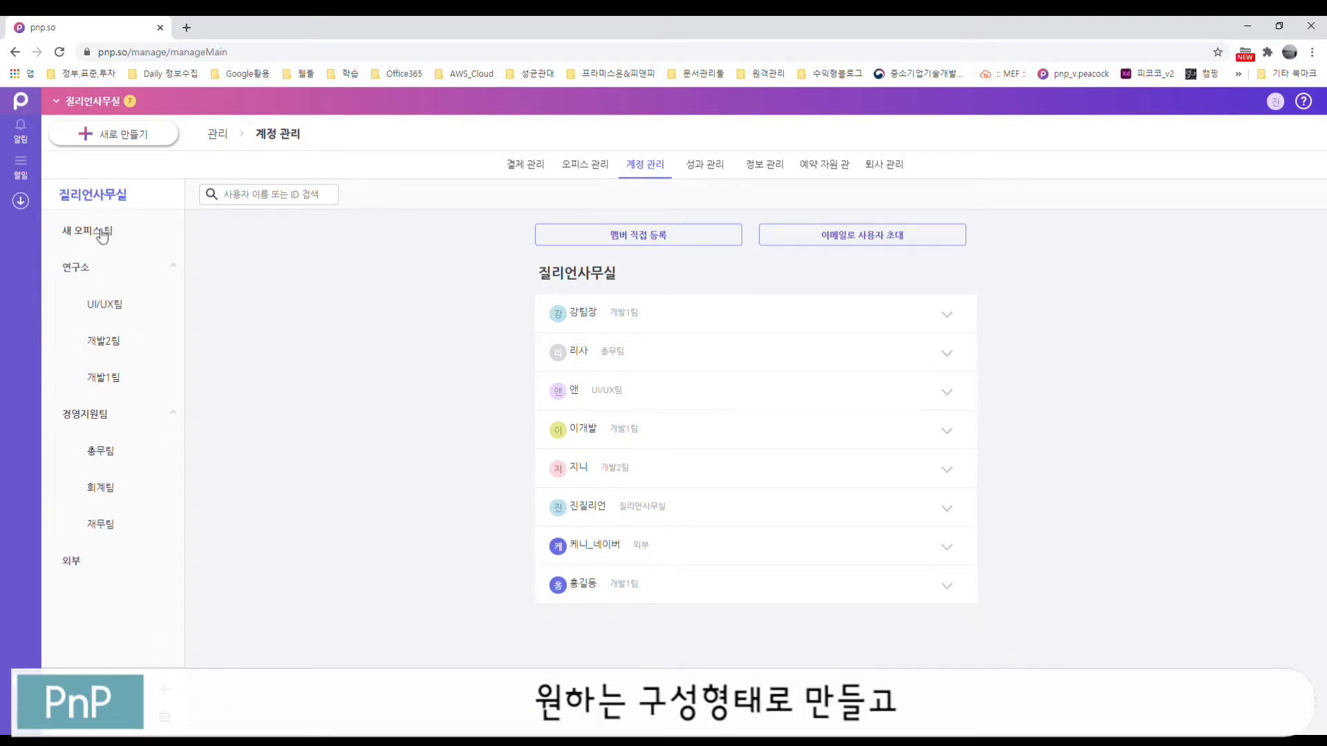
Step: Rename the new team to 팀하나 and its sub-team to 서브팀
left_click(102, 237)
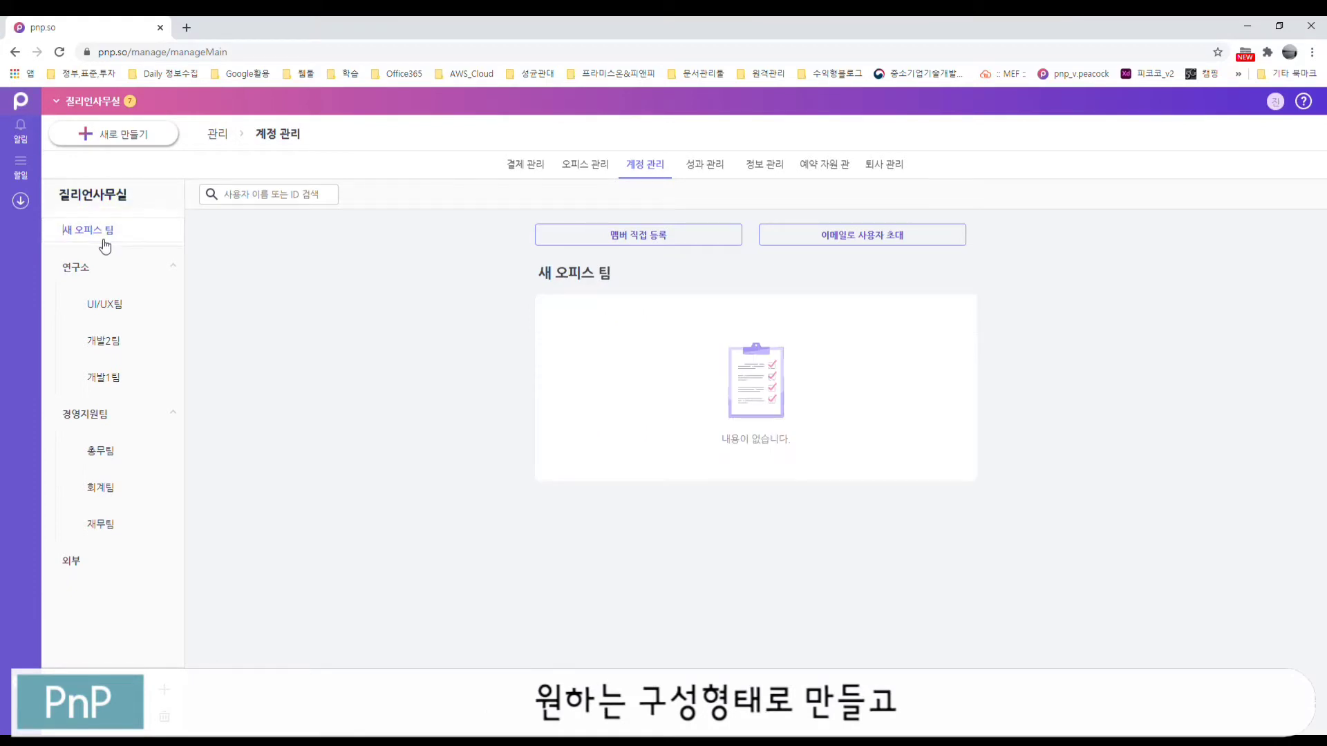
key("BackSpace")
key("BackSpace")
key("BackSpace")
key("BackSpace")
key("BackSpace")
key("BackSpace")
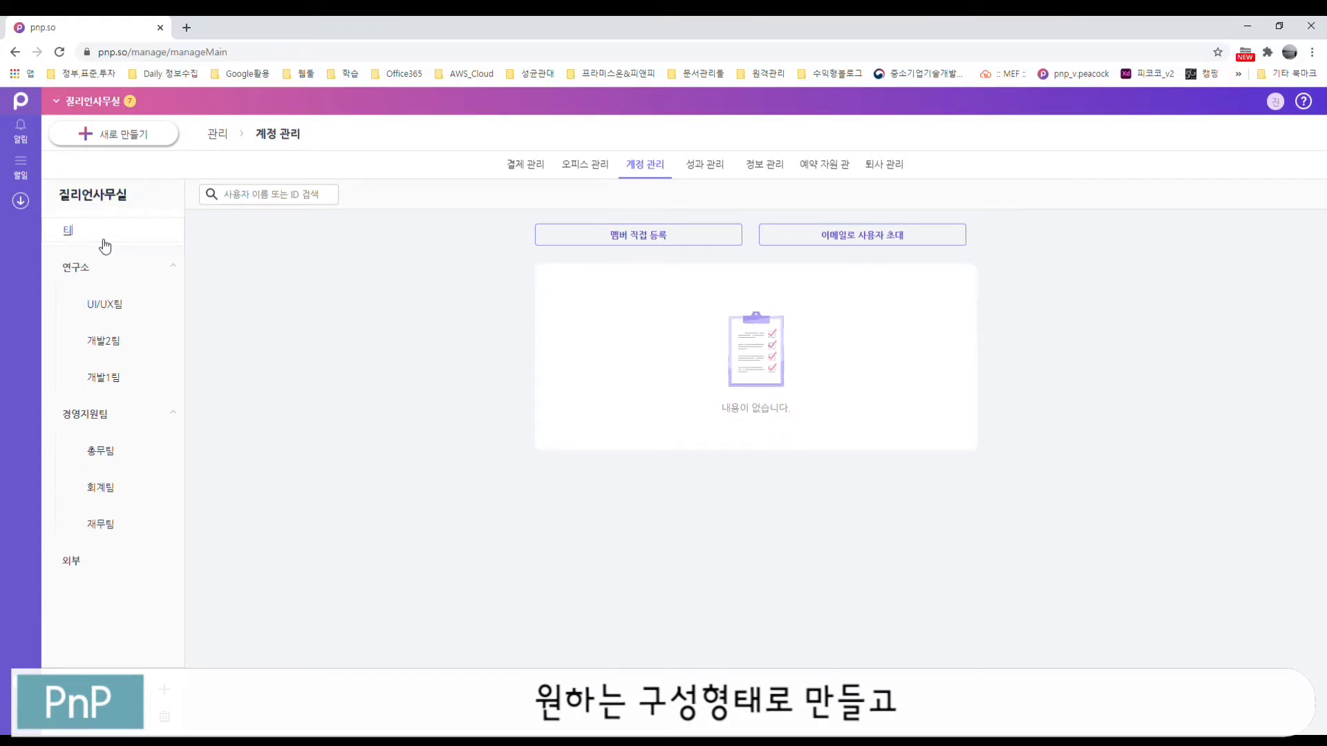
type("팀하나ㅣ")
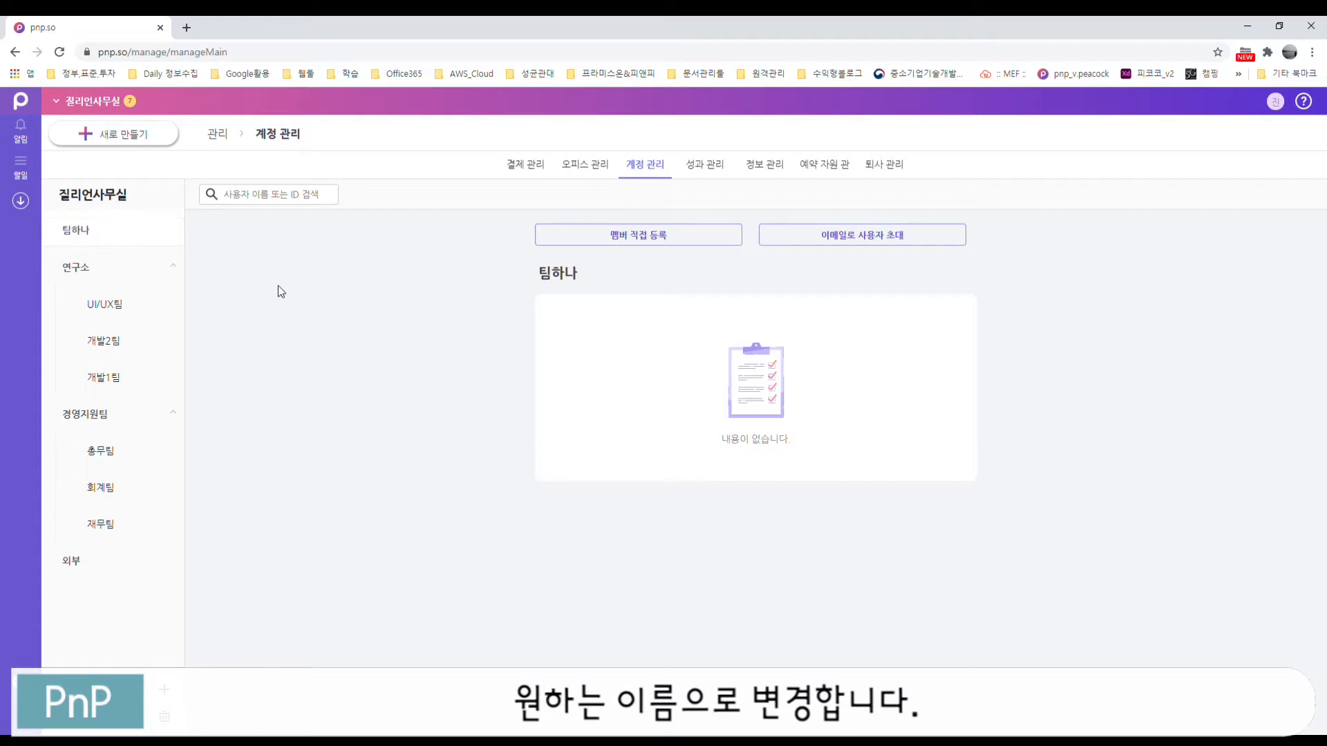
key("Return")
left_click(120, 269)
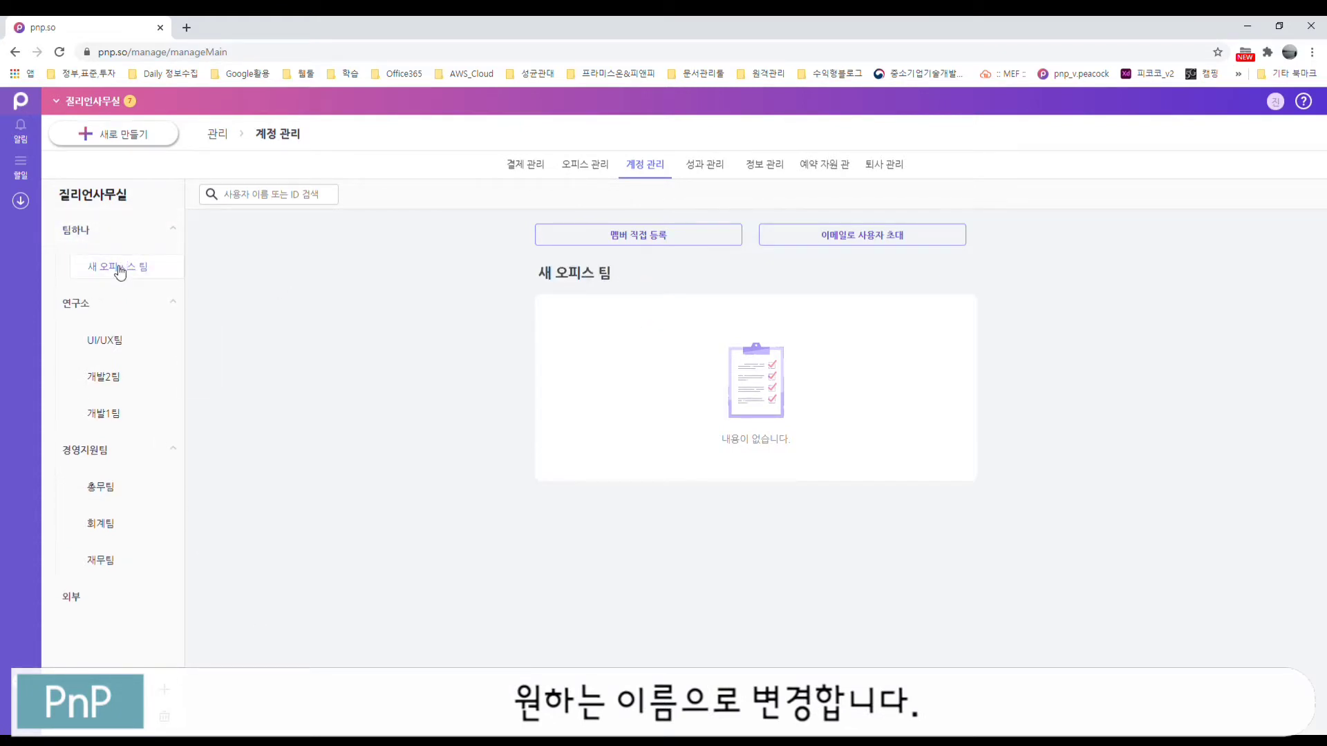
type("ㅅ")
key("ctrl+a")
type("서브팀")
key("Return")
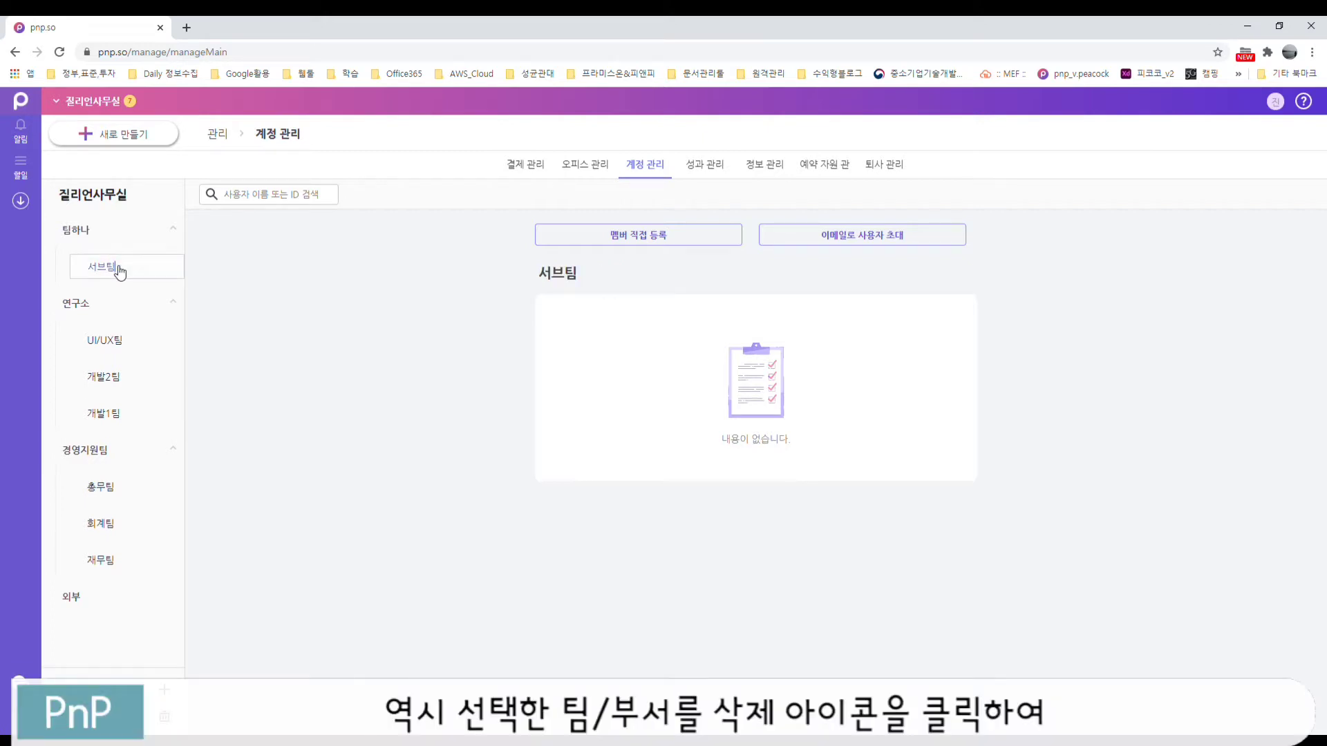
Step: Delete the 서브팀 and 팀하나 teams, confirming each deletion
left_click(164, 716)
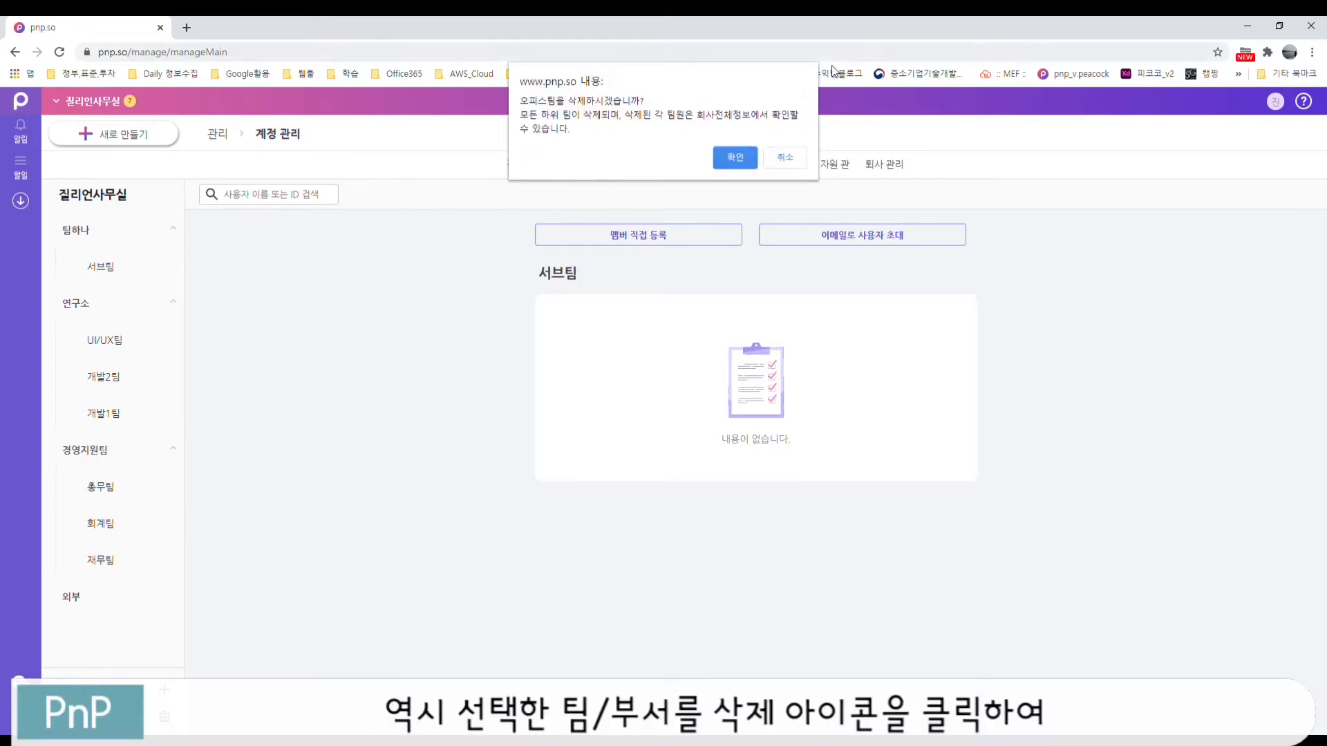
left_click(736, 158)
left_click(78, 234)
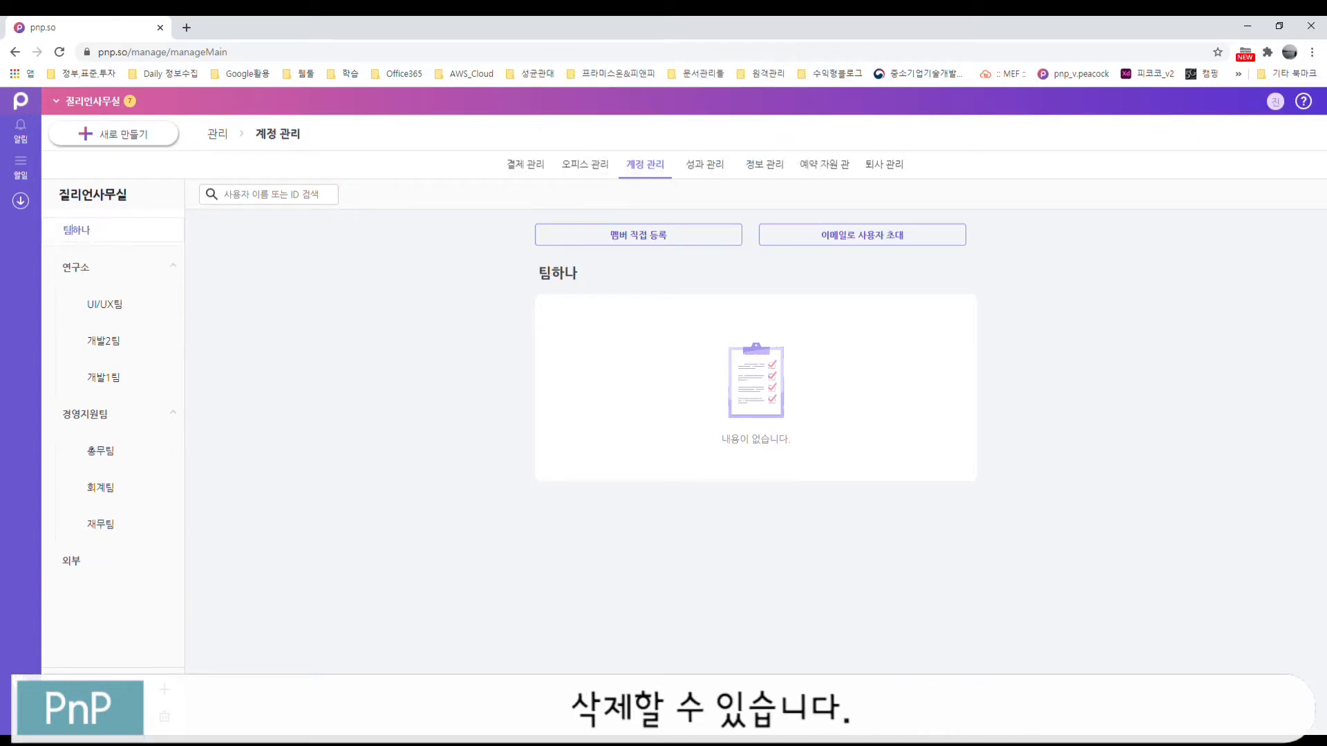
left_click(165, 717)
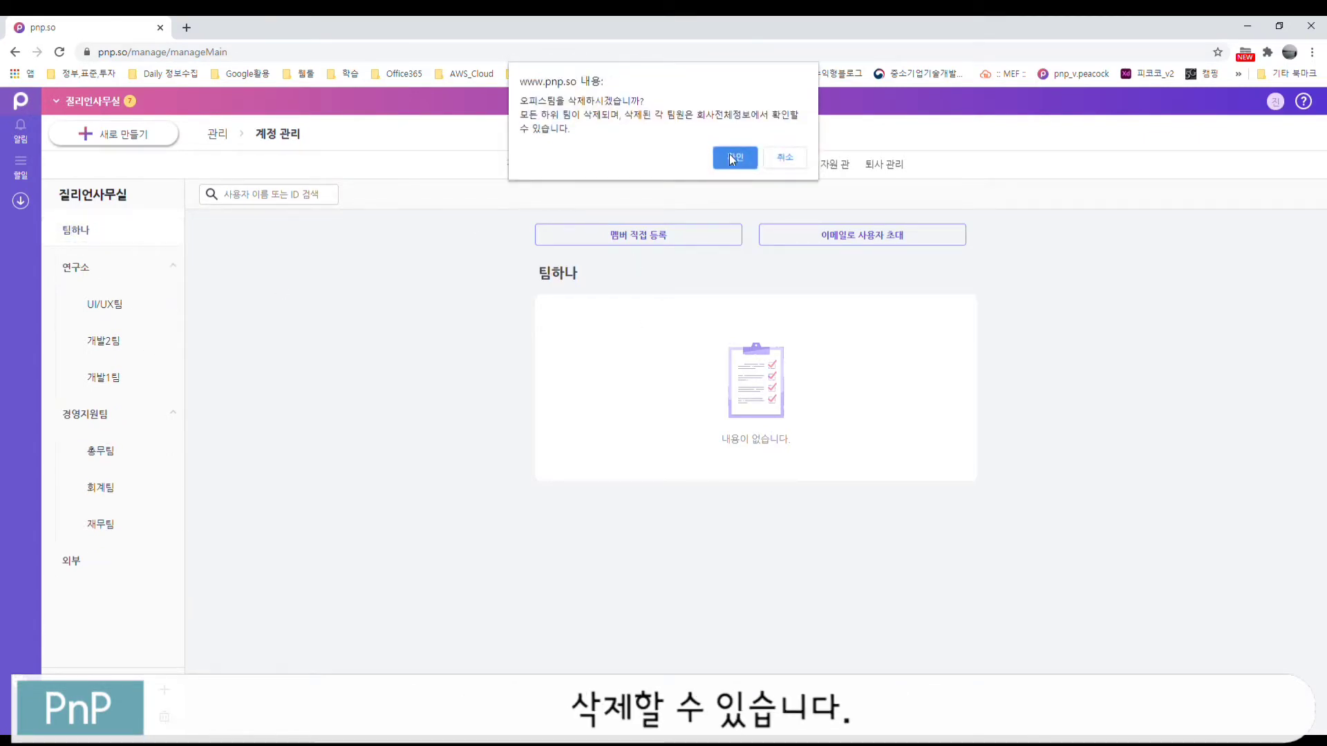
left_click(728, 158)
Step: View the members of 연구소, UI/UX팀, 개발2팀, 개발1팀, 경영지원팀 and 총무팀 in turn
left_click(83, 234)
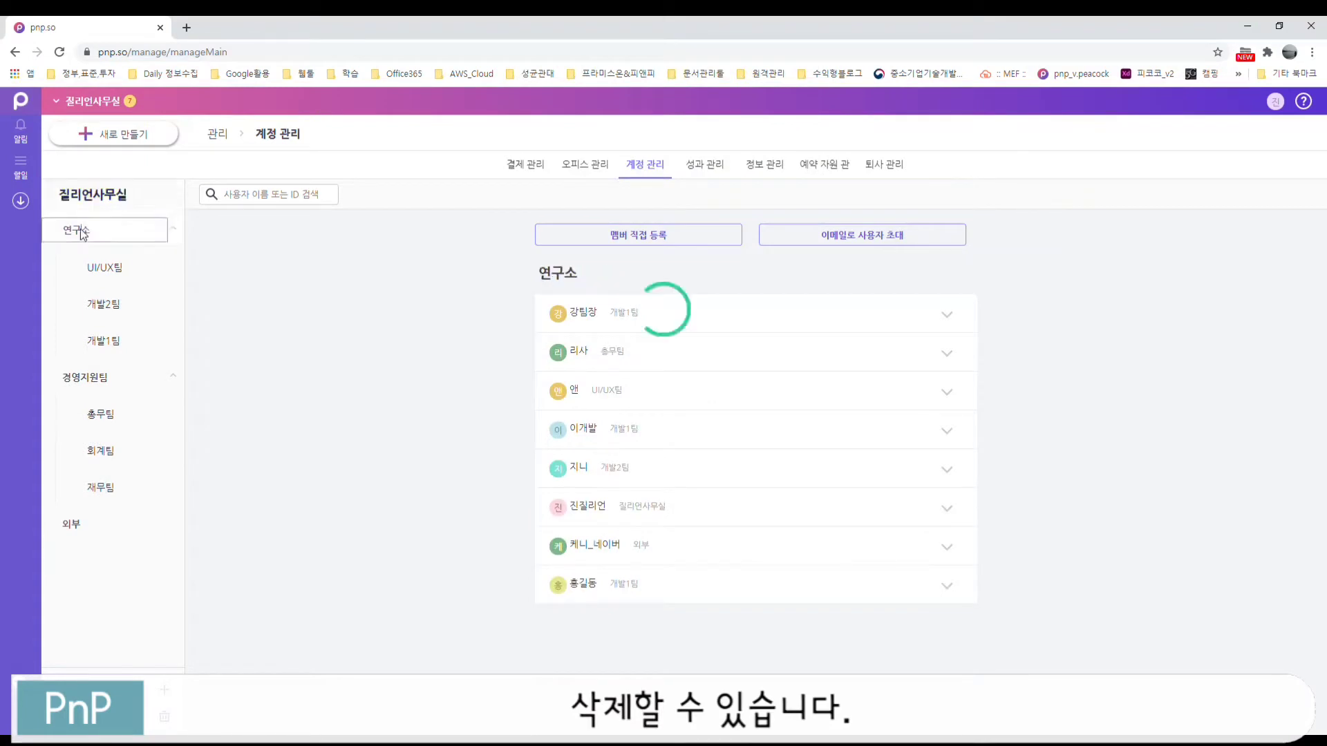
left_click(116, 274)
left_click(114, 305)
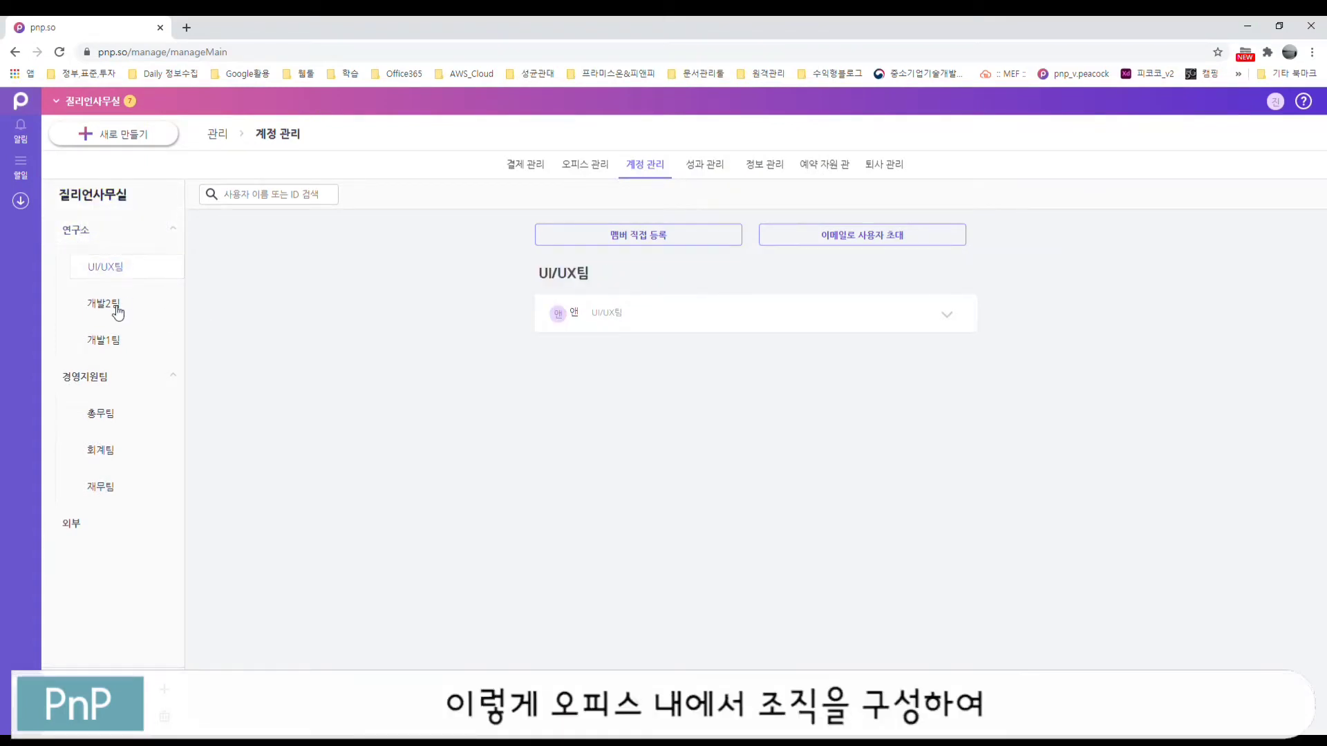
left_click(121, 345)
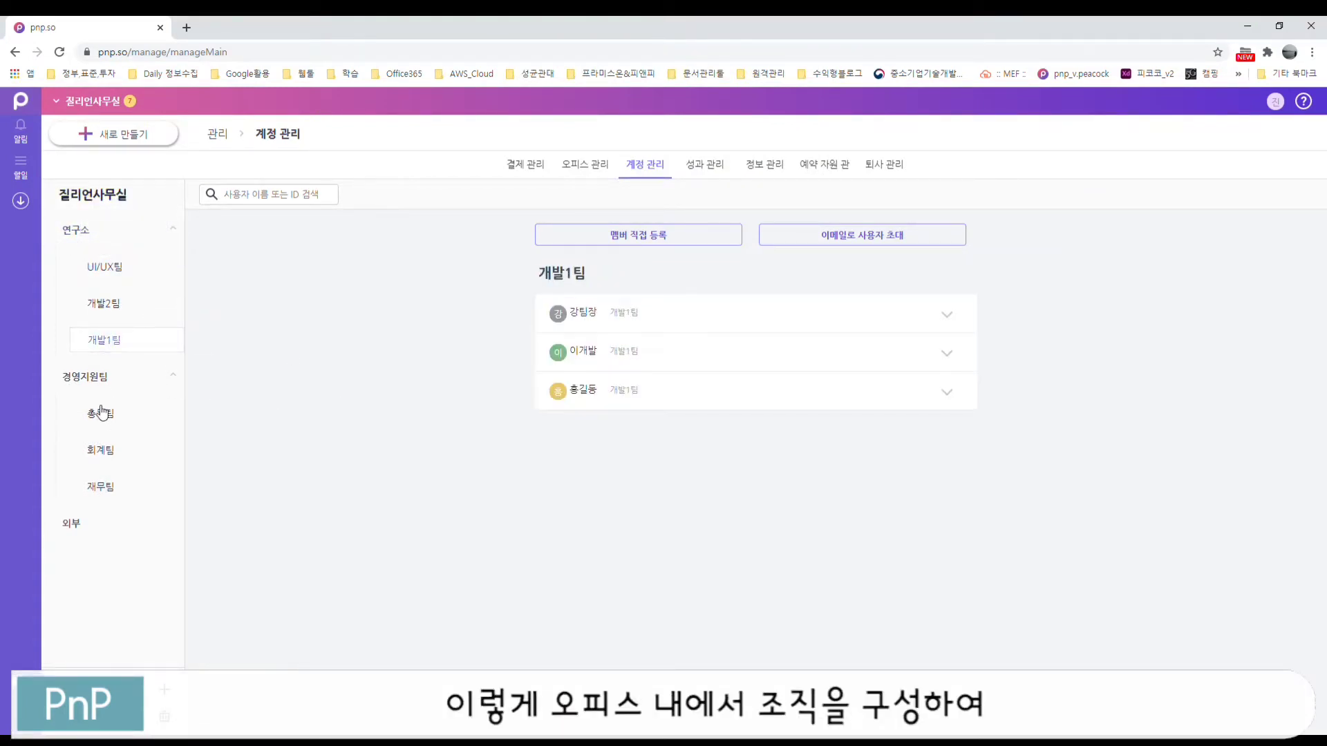
left_click(102, 380)
left_click(109, 417)
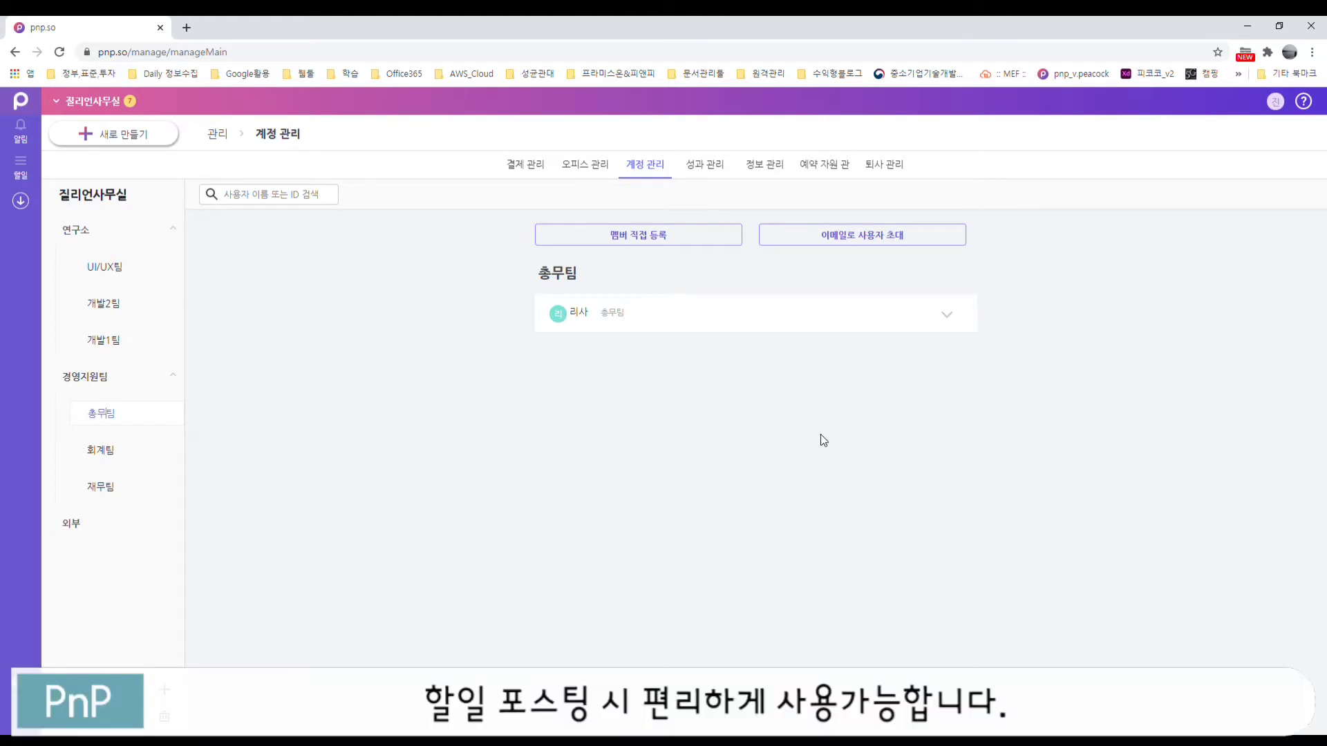
Step: Collapse the 경영지원팀 and 연구소 groups and expand the 외부 member's account details
left_click(76, 380)
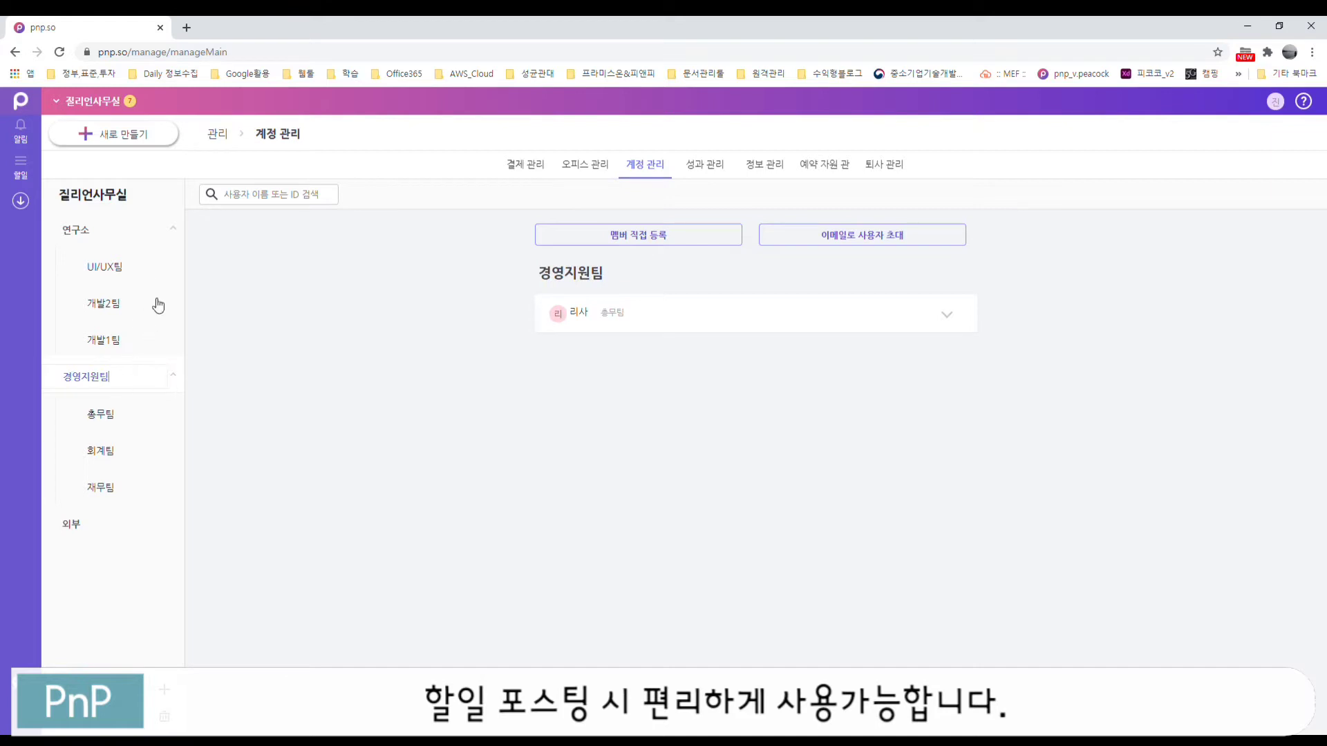
left_click(173, 379)
left_click(173, 230)
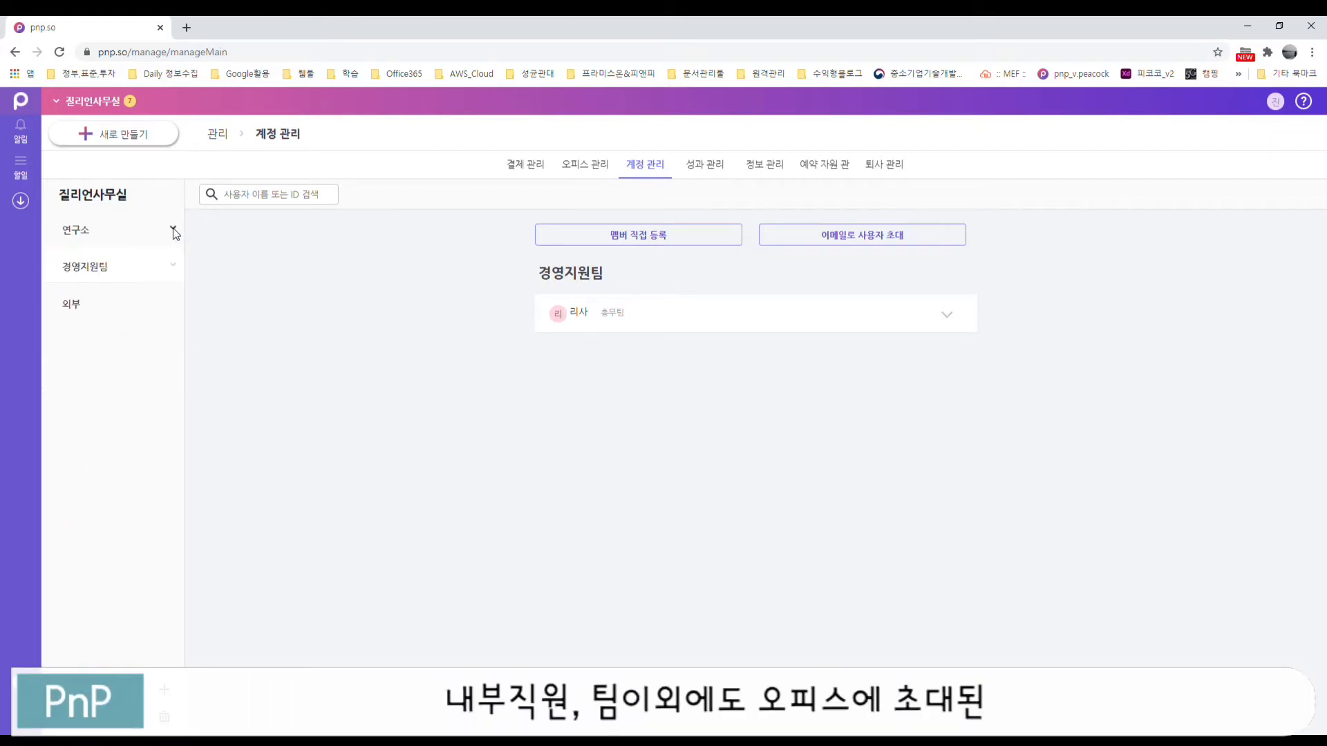
left_click(74, 304)
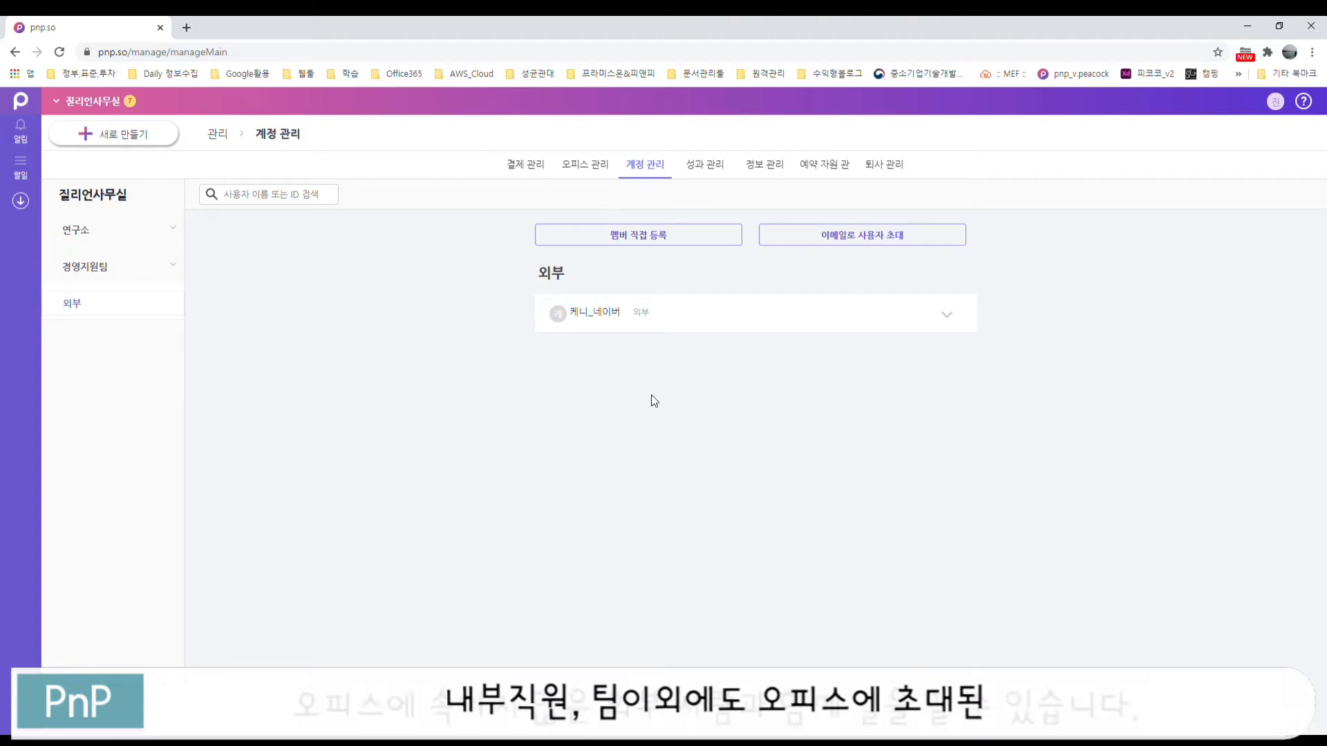
left_click(946, 315)
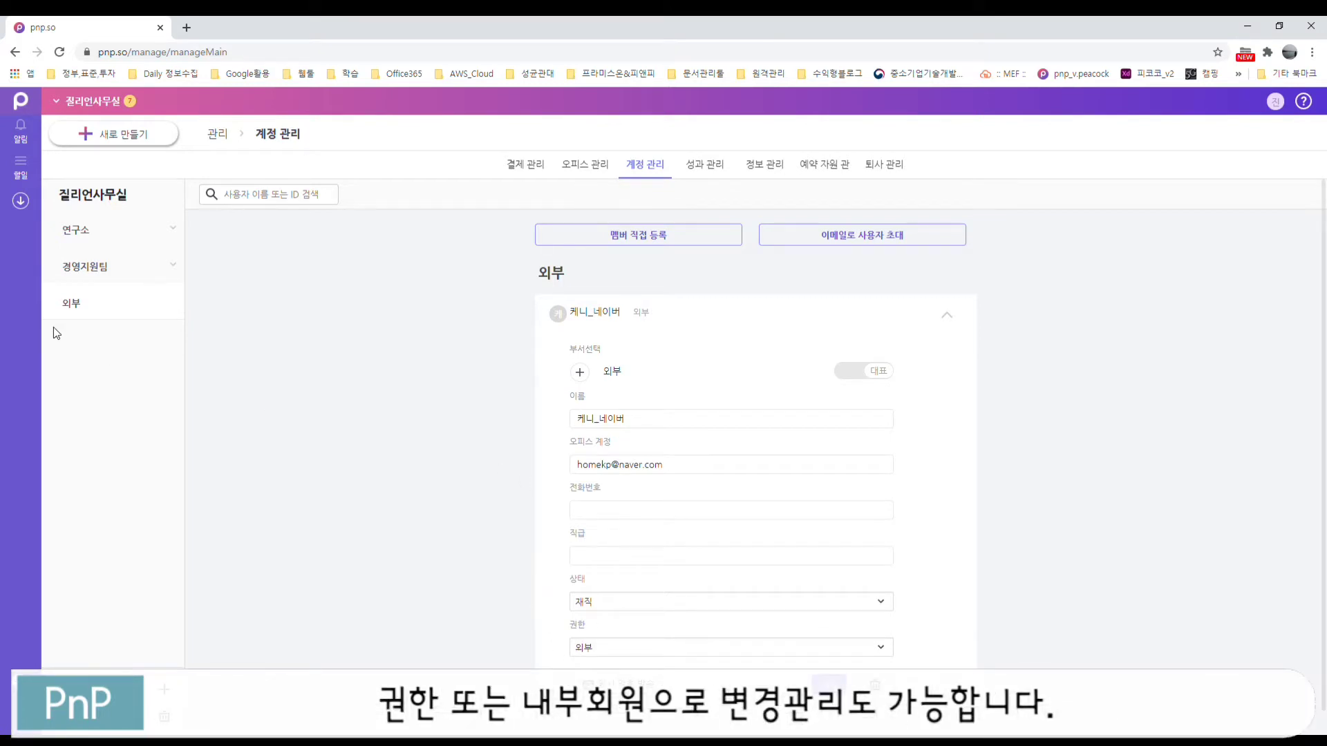
left_click(72, 305)
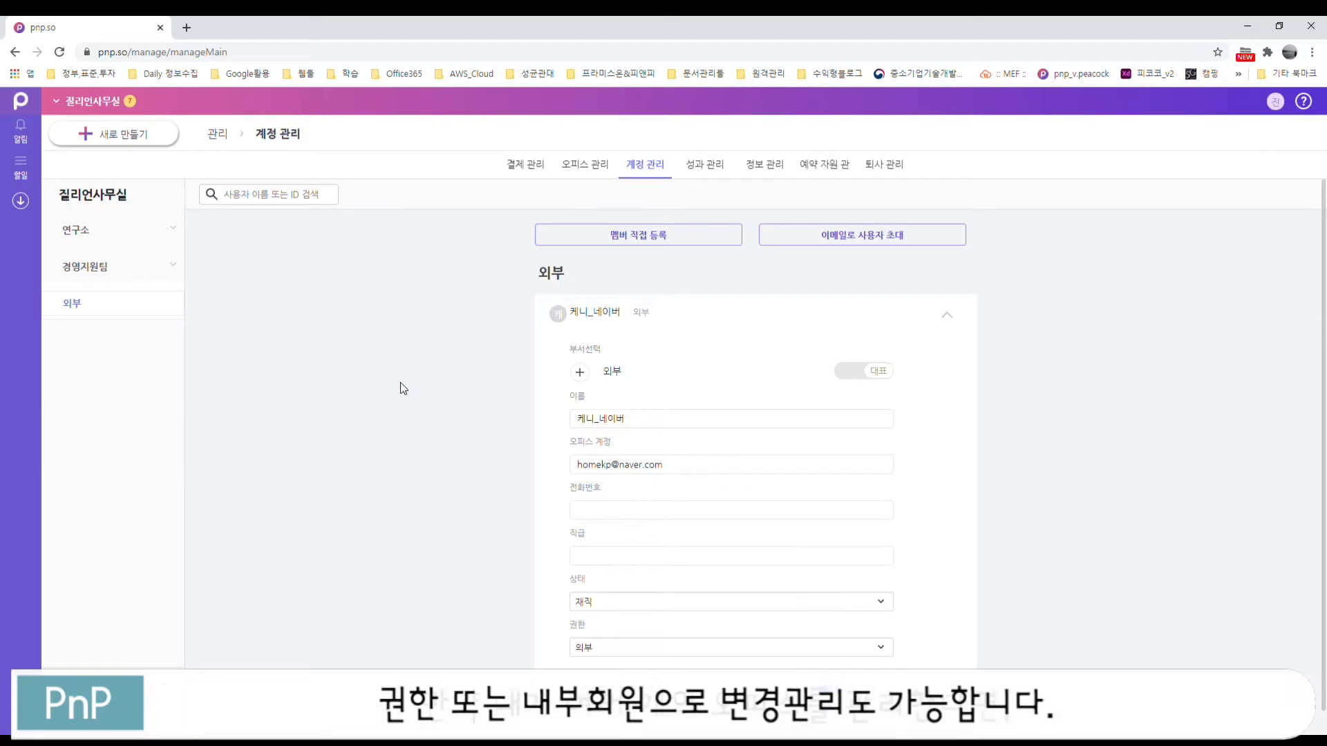
left_click(64, 102)
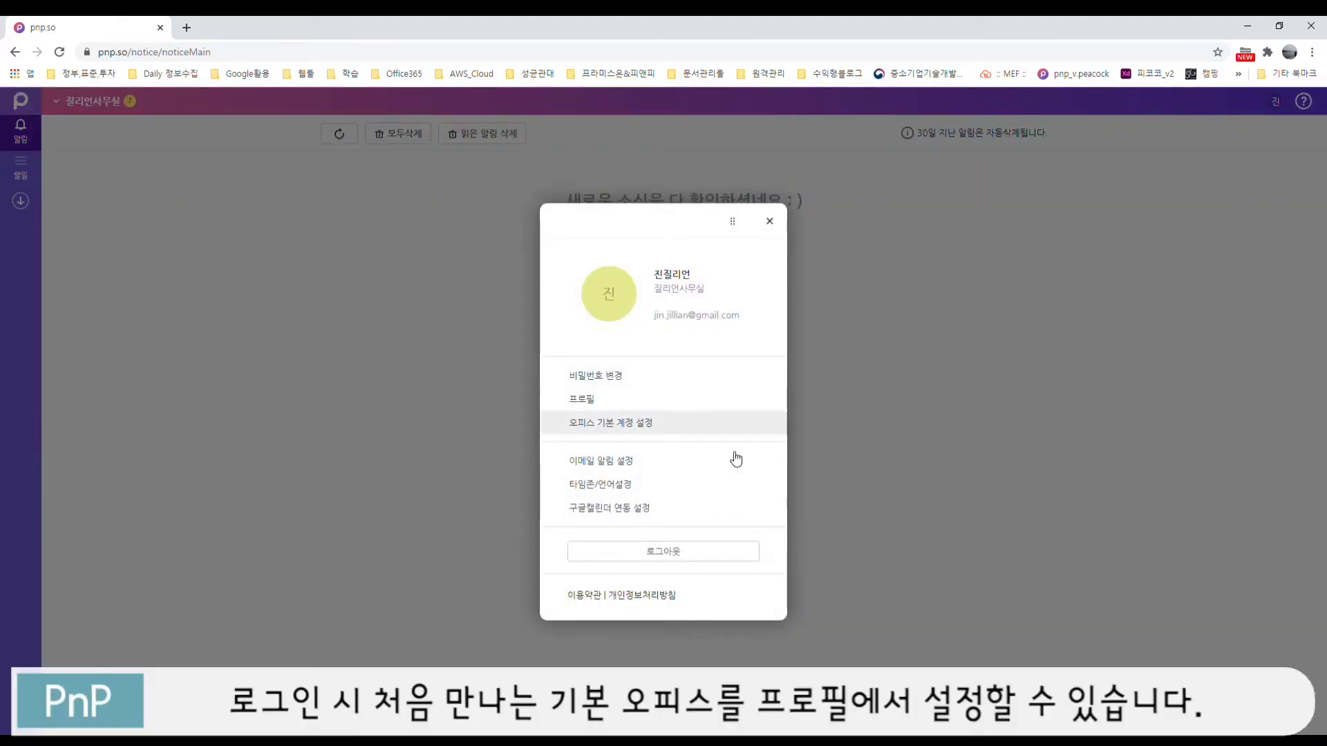
Step: Choose 질리언사무실 as the default office under 오피스 기본 계정 설정
left_click(589, 425)
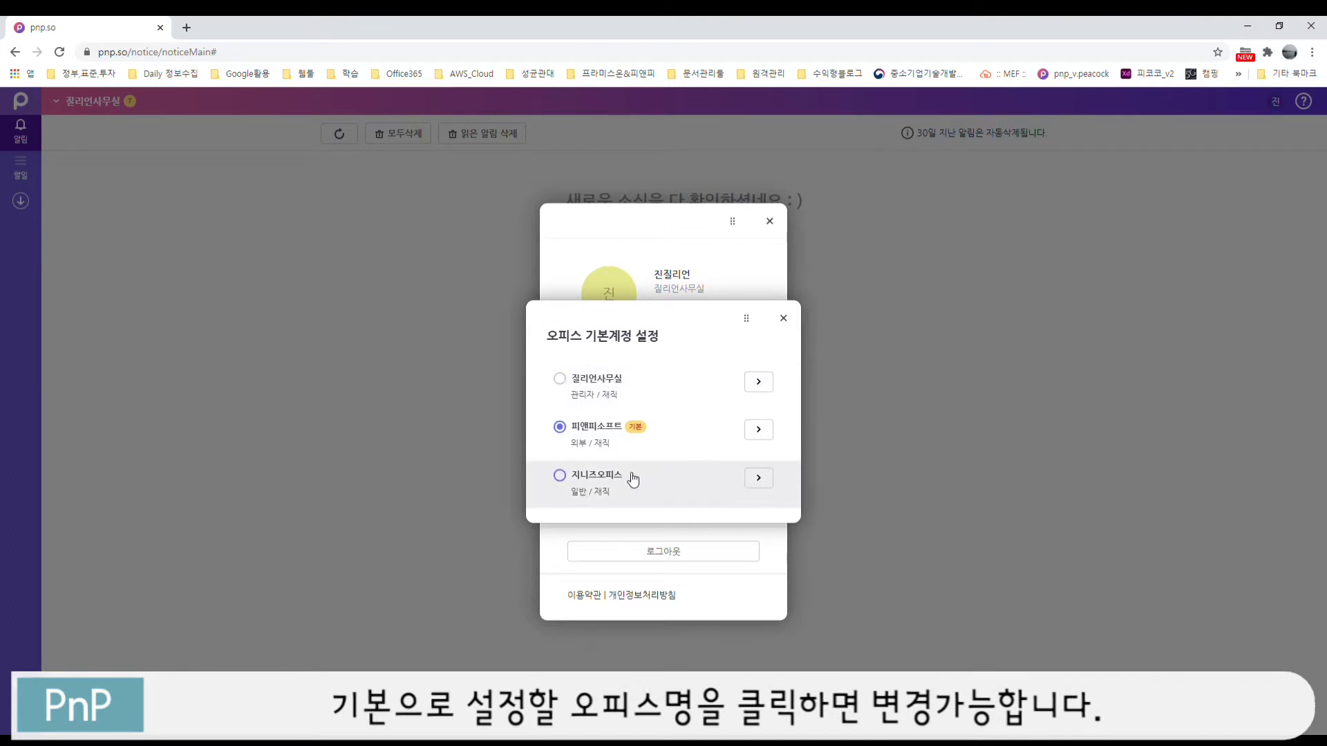
left_click(559, 389)
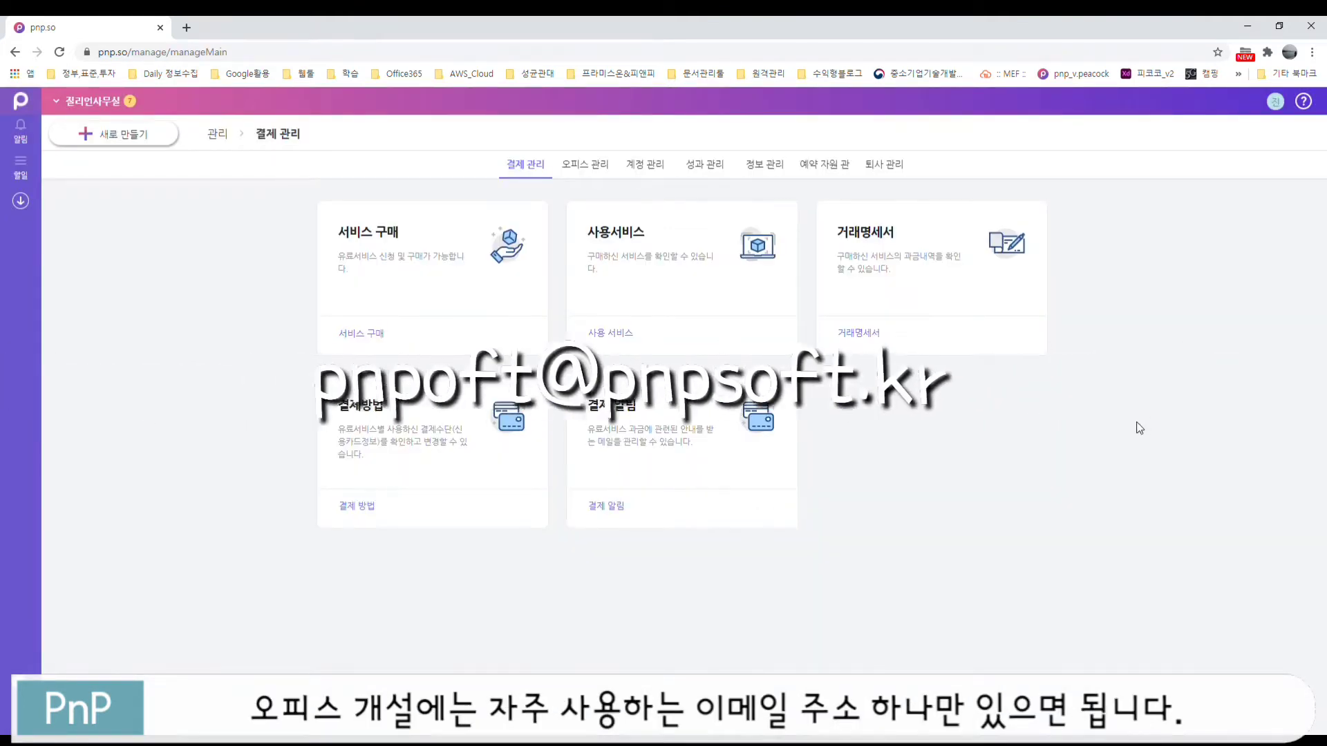
left_click(584, 170)
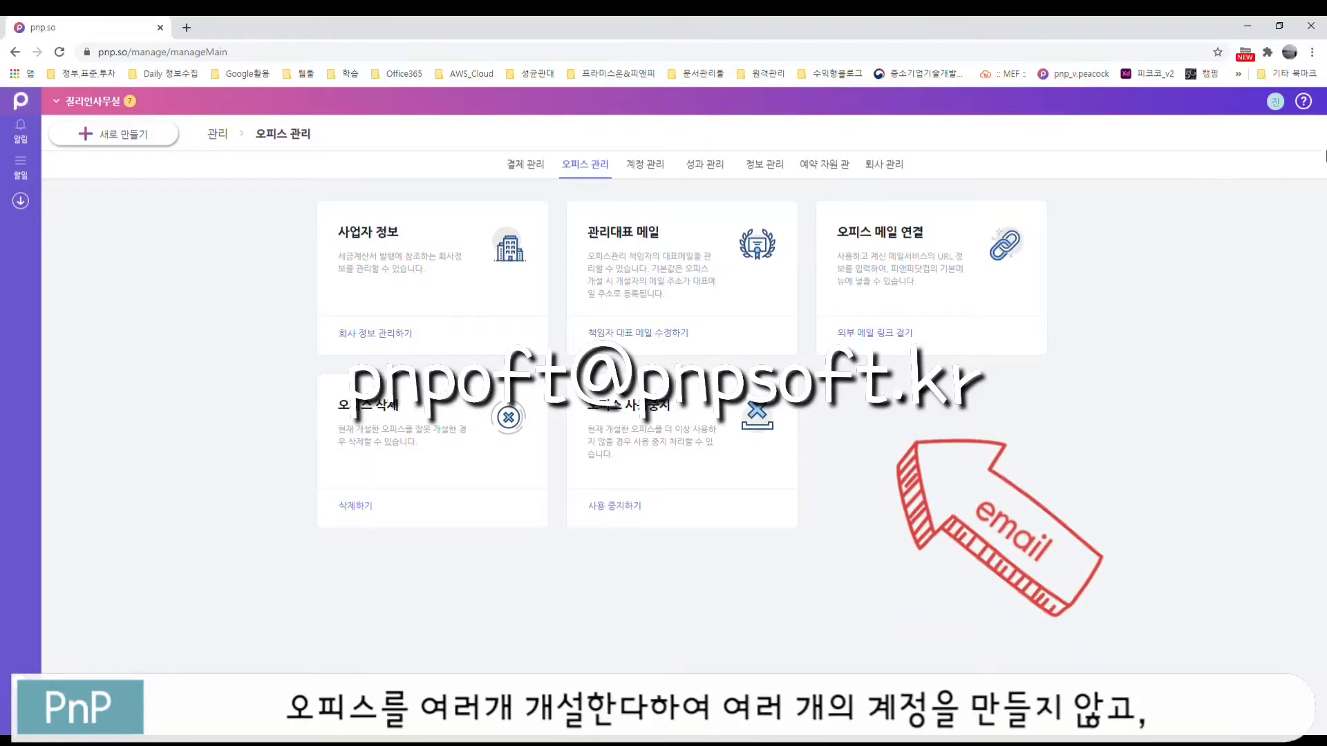
left_click(1277, 103)
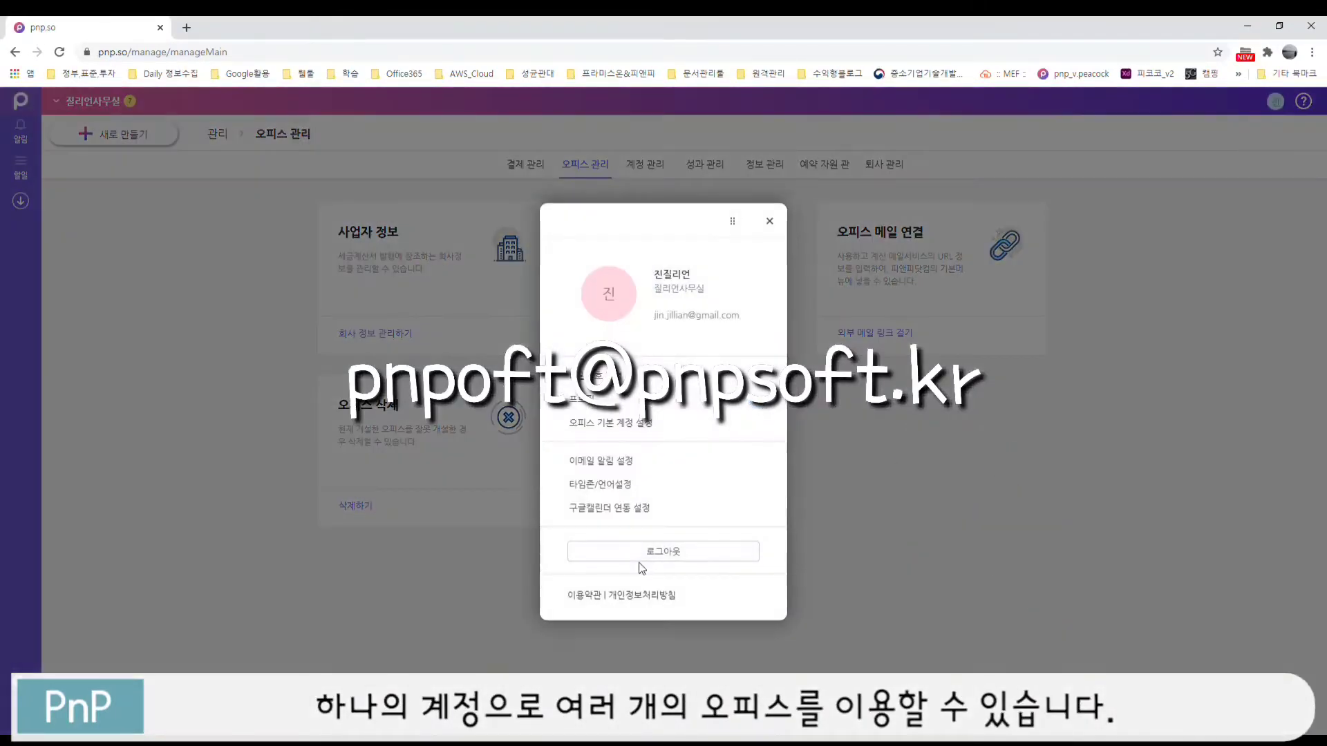
left_click(663, 552)
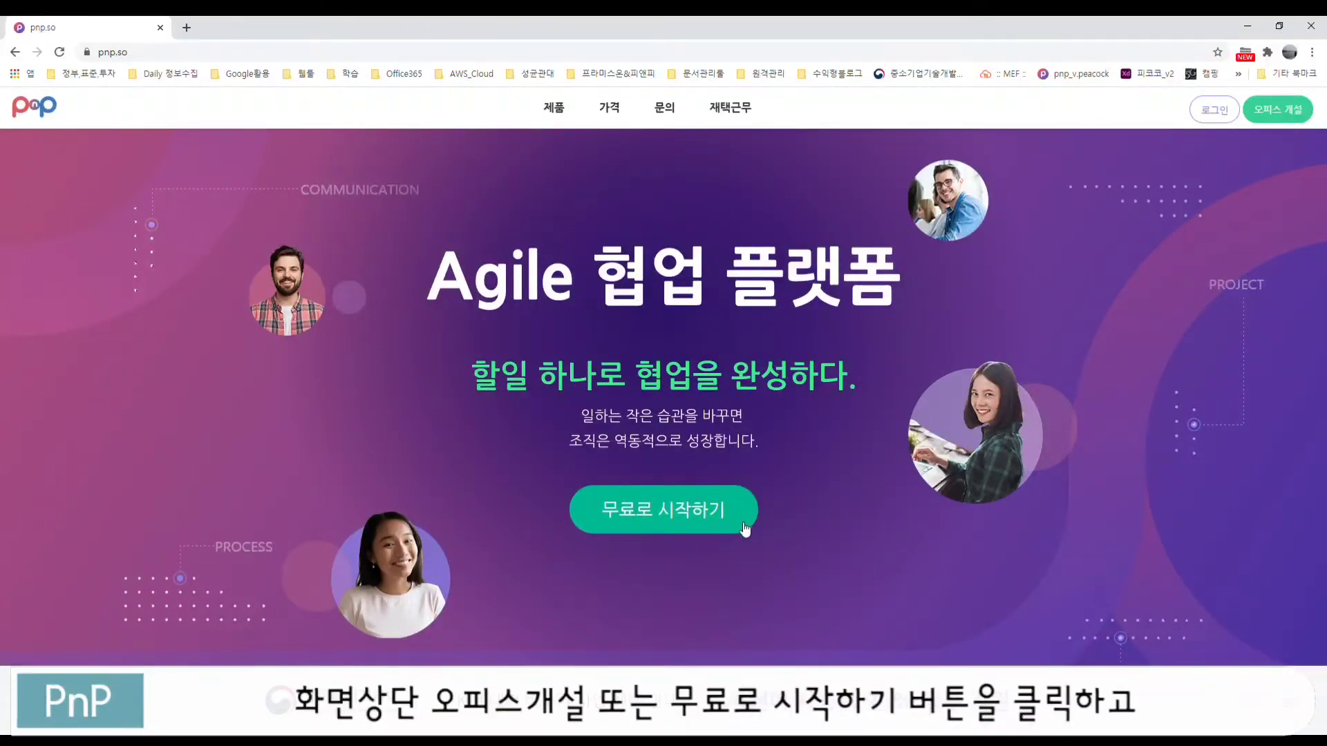
Step: Enter office name 스페셜오피스 and an email login ID, and confirm the ID is available
left_click(685, 522)
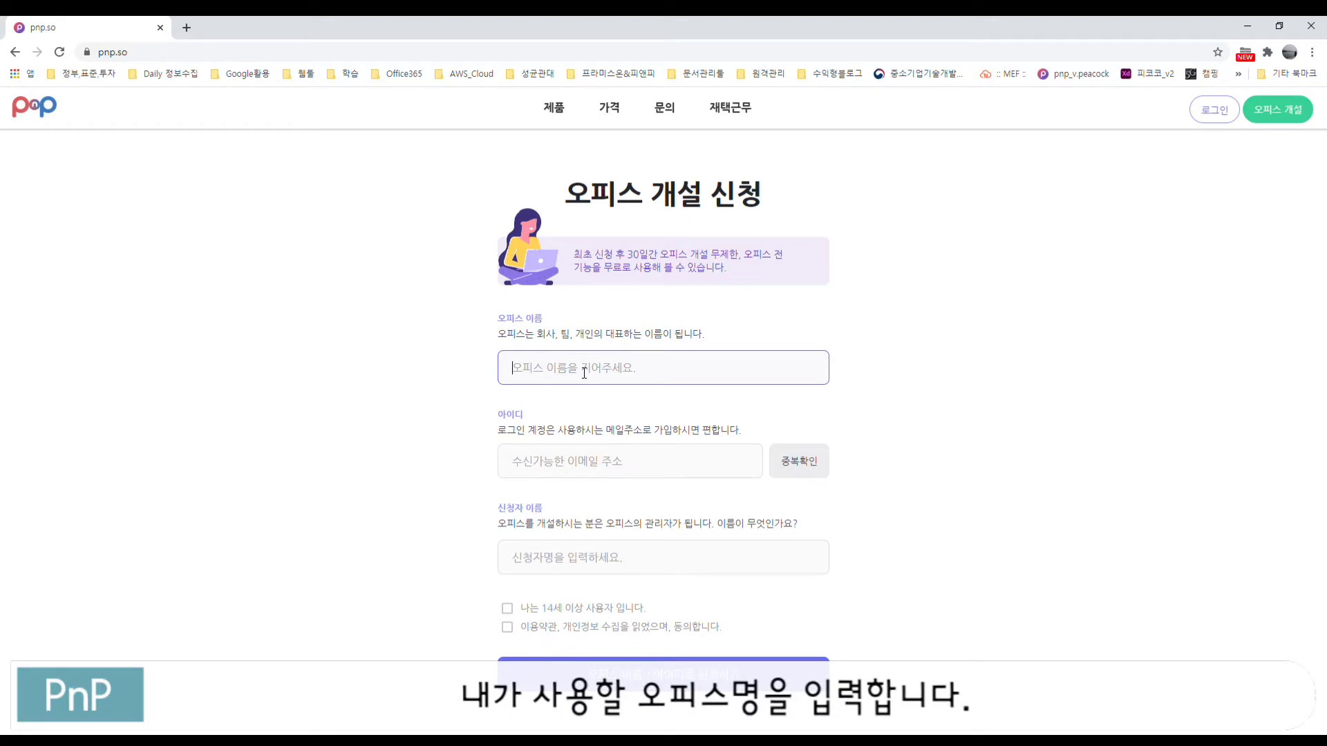
type("t")
key("BackSpace")
type("스페셜오피스")
left_click(675, 462)
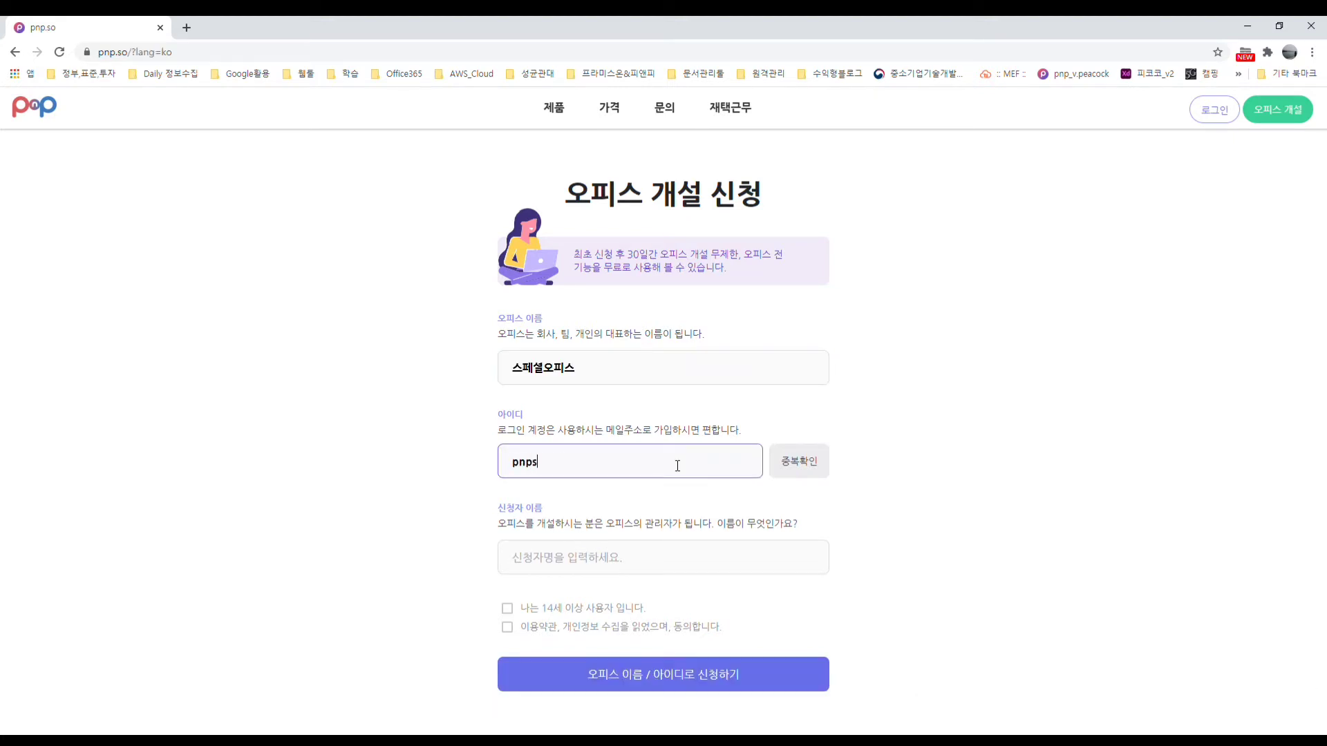
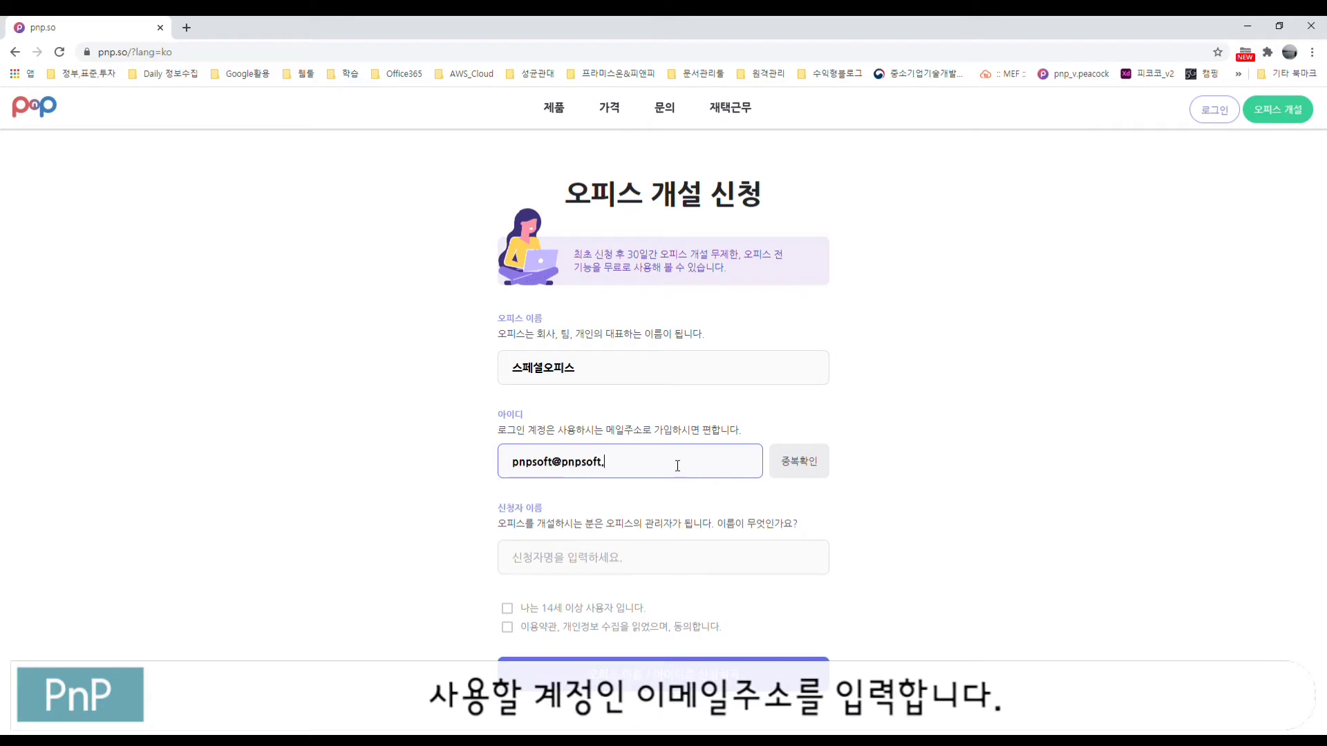
left_click(816, 463)
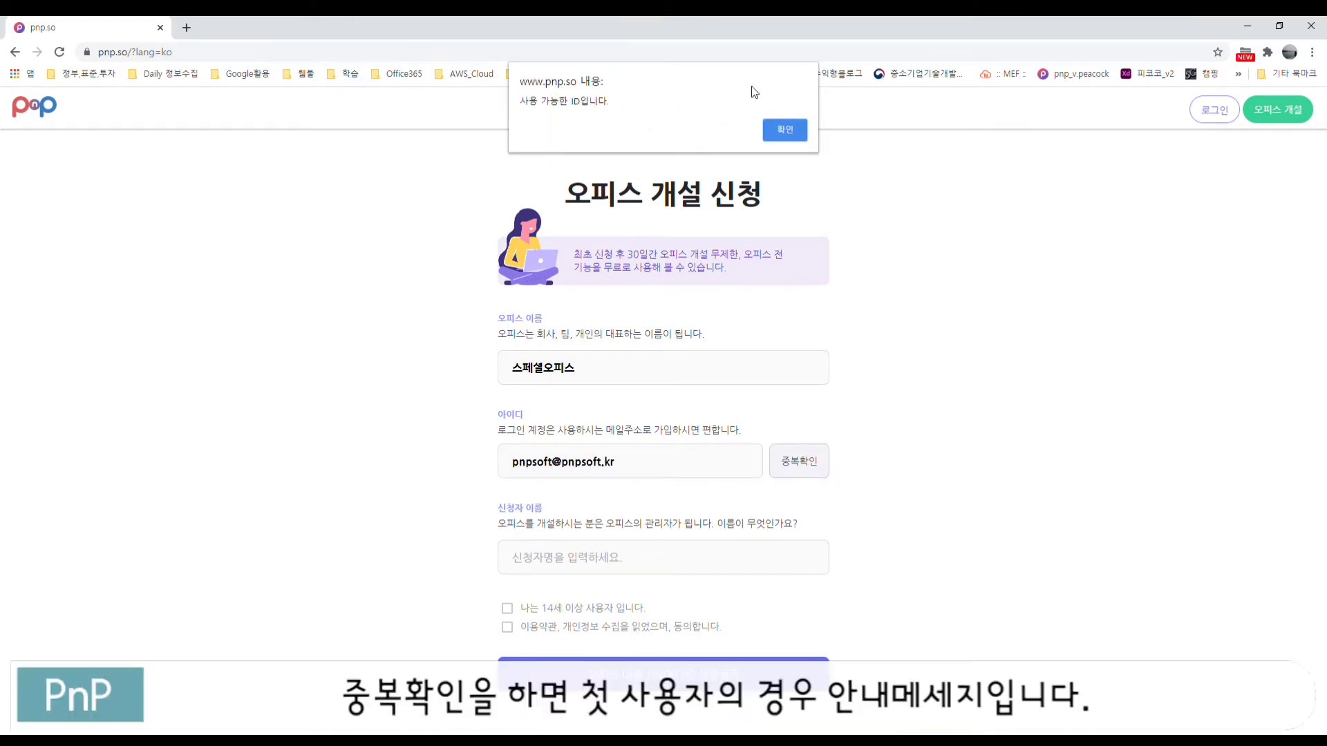
left_click(785, 131)
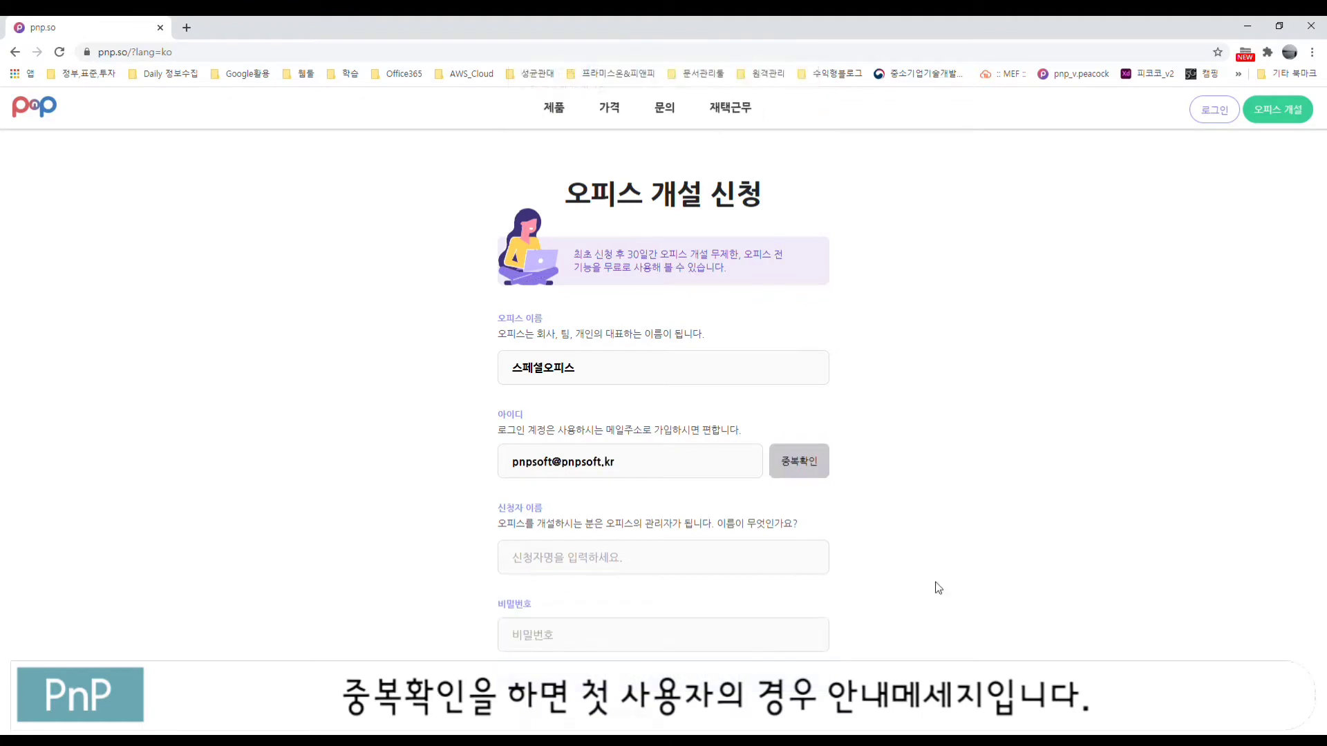
Step: Fill in applicant name 피앤피소프트, the password, and its confirmation
left_click(604, 565)
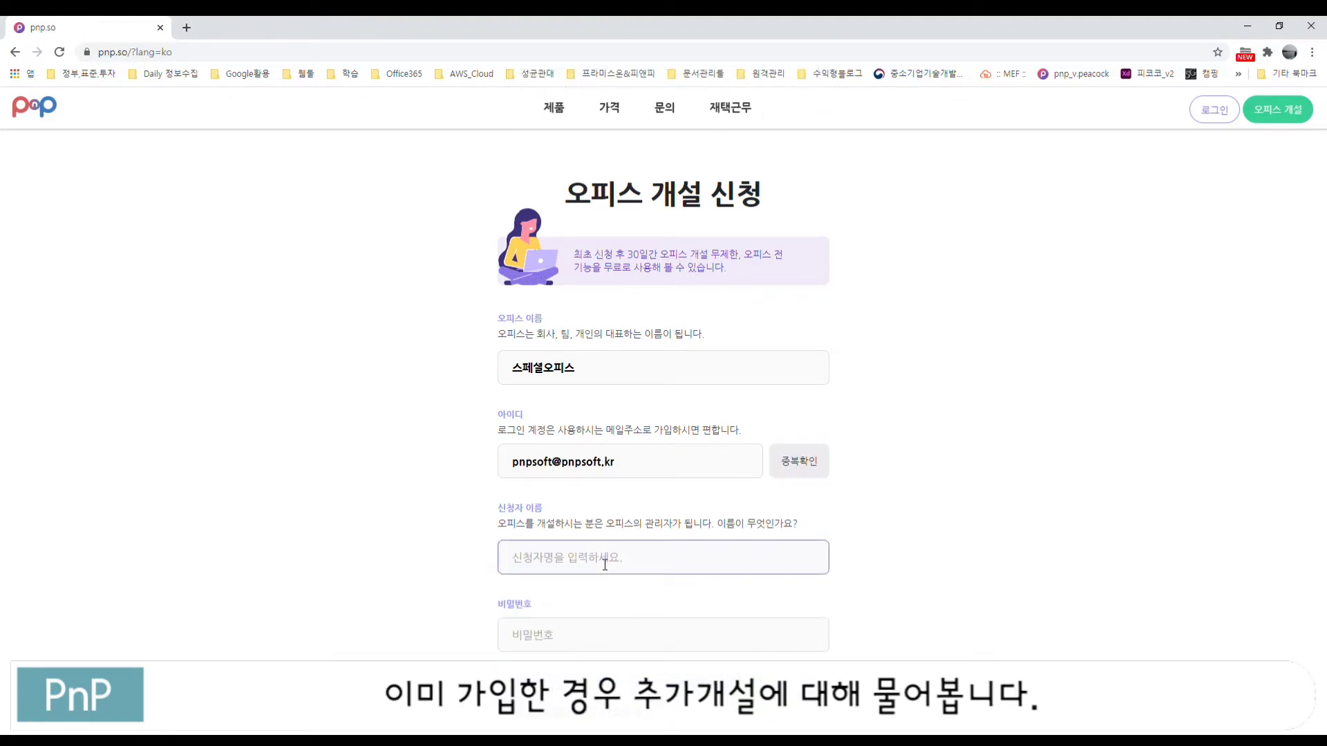
type("피앤피소프트")
left_click(592, 644)
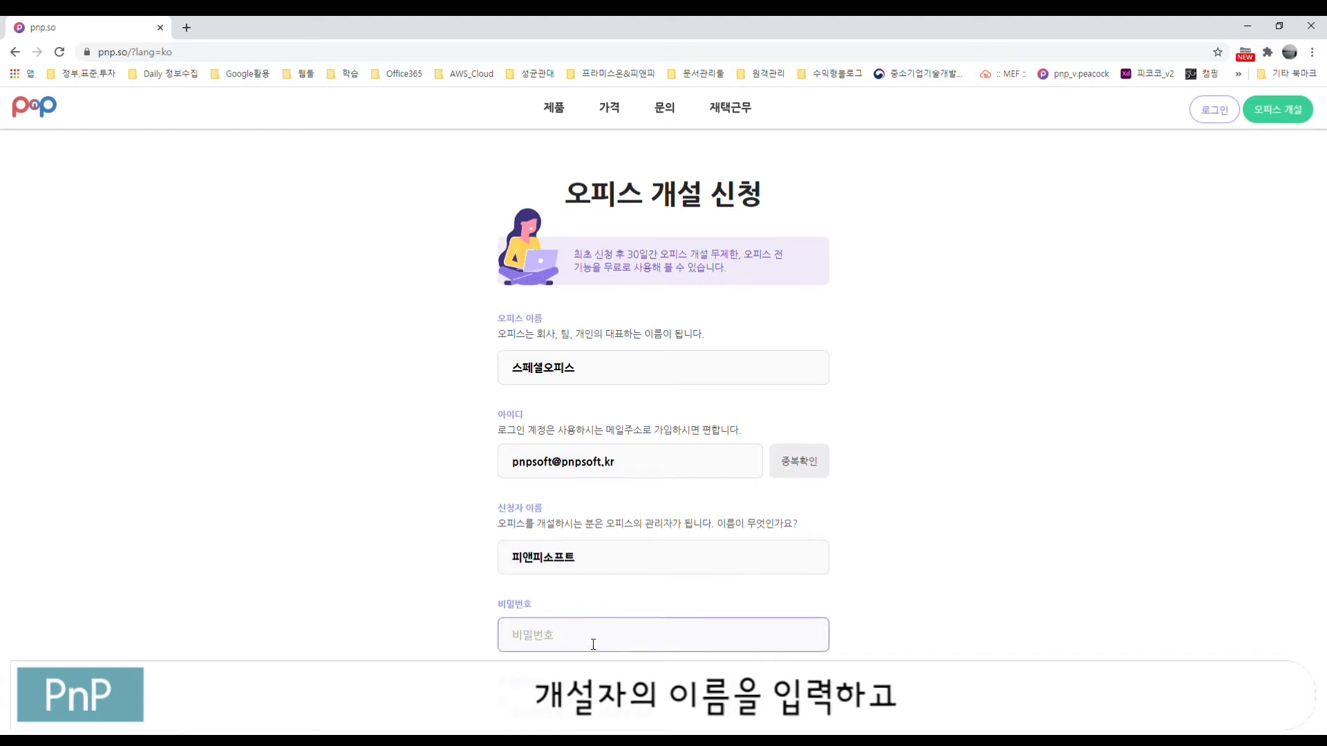
type("p")
key("Tab")
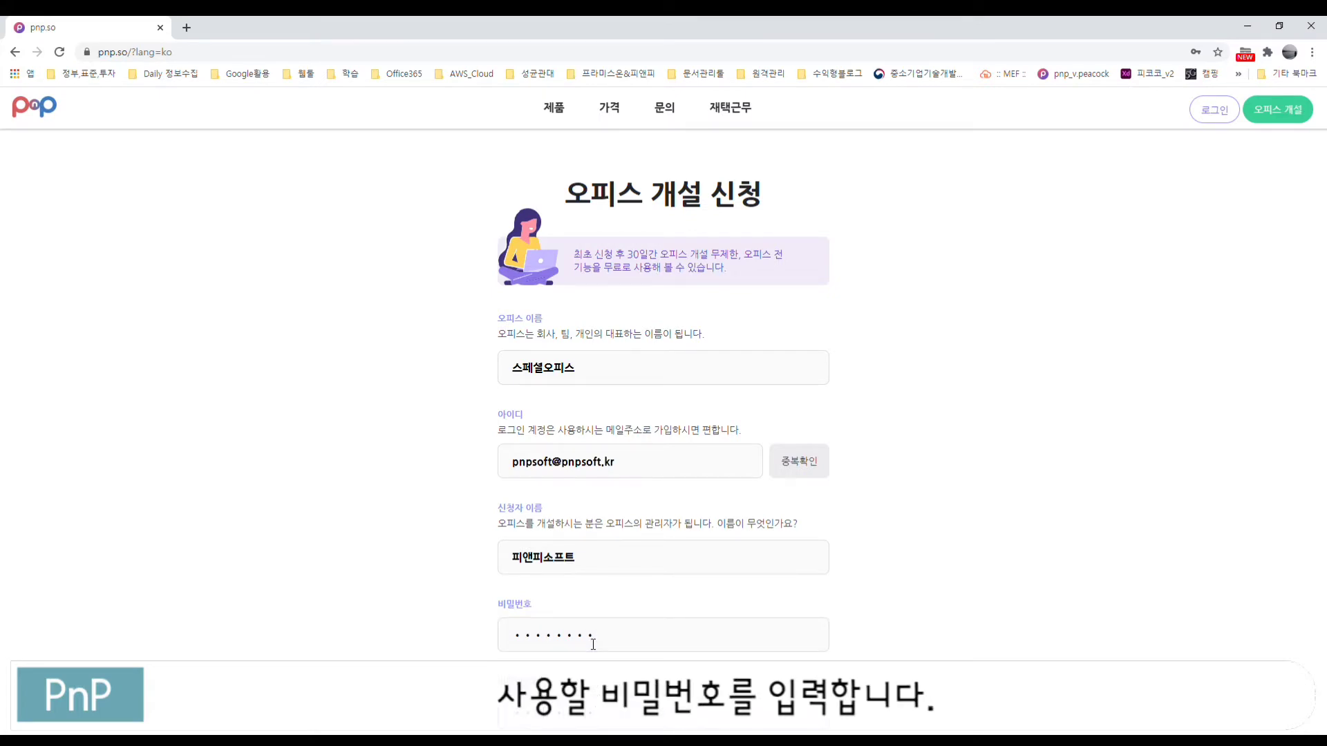
scroll(593, 644, "down", 3)
left_click(592, 631)
key("ctrl+v")
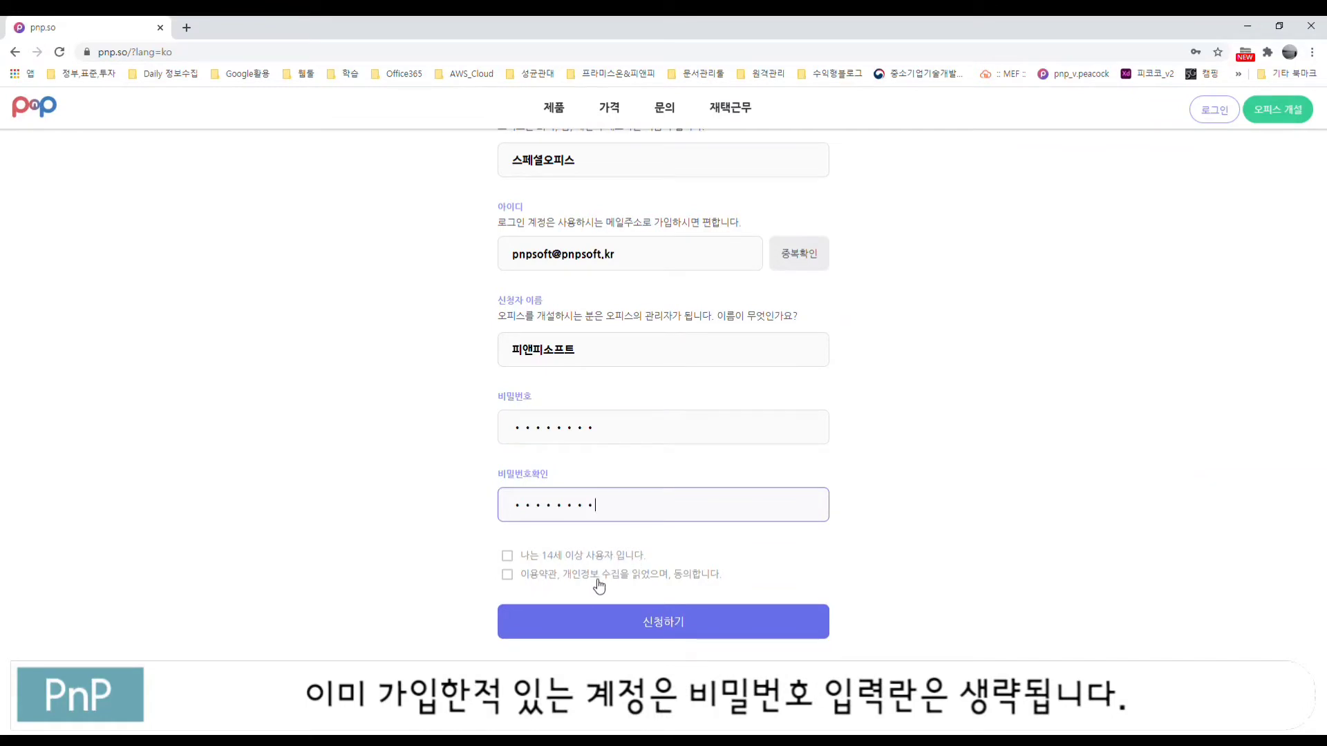
Step: Tick the age-14 and terms/privacy agreements and submit the signup with 신청하기
left_click(555, 577)
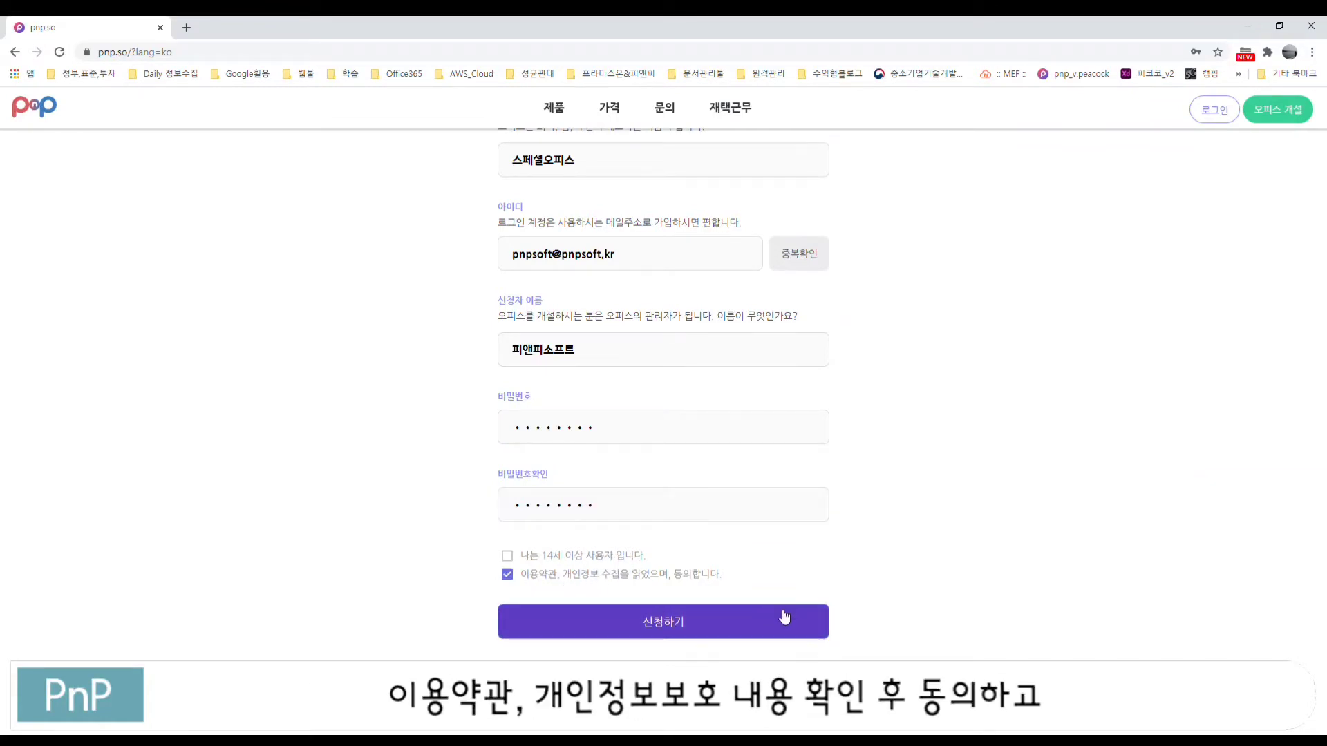
left_click(599, 580)
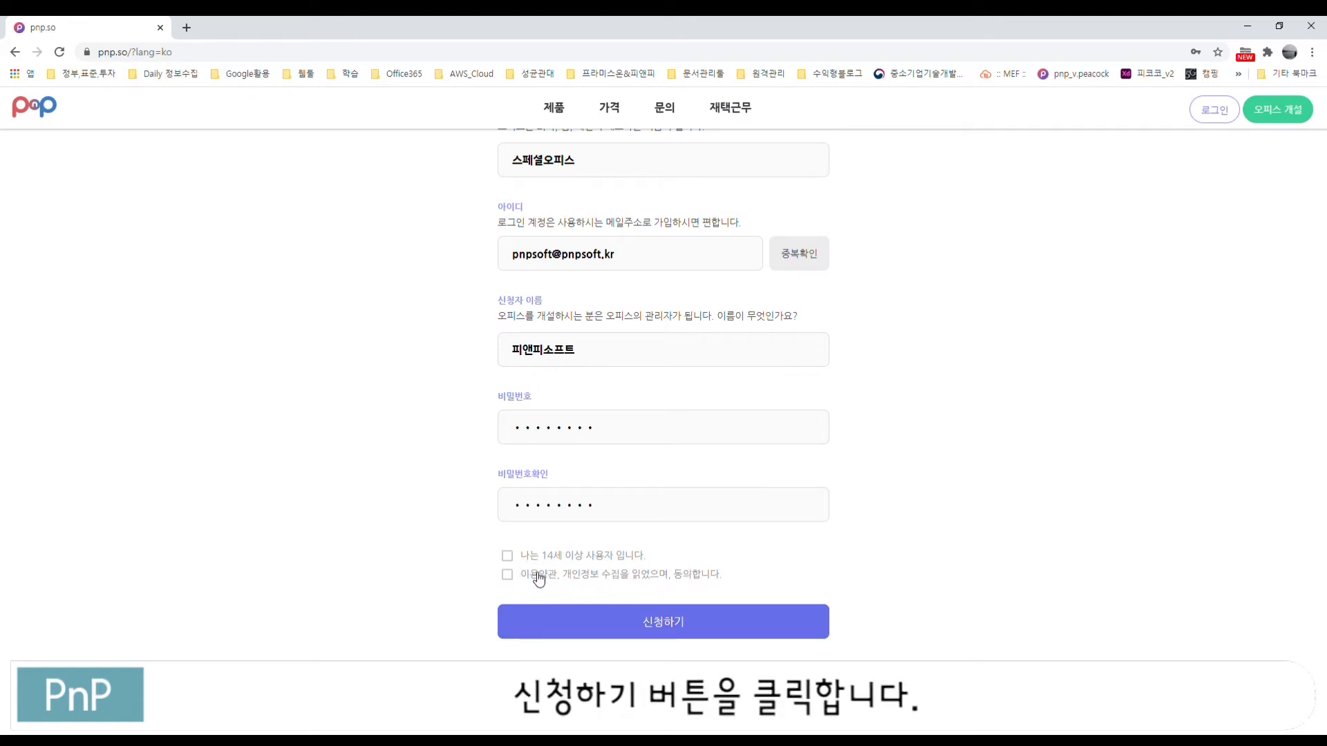
left_click(508, 557)
left_click(510, 576)
left_click(669, 625)
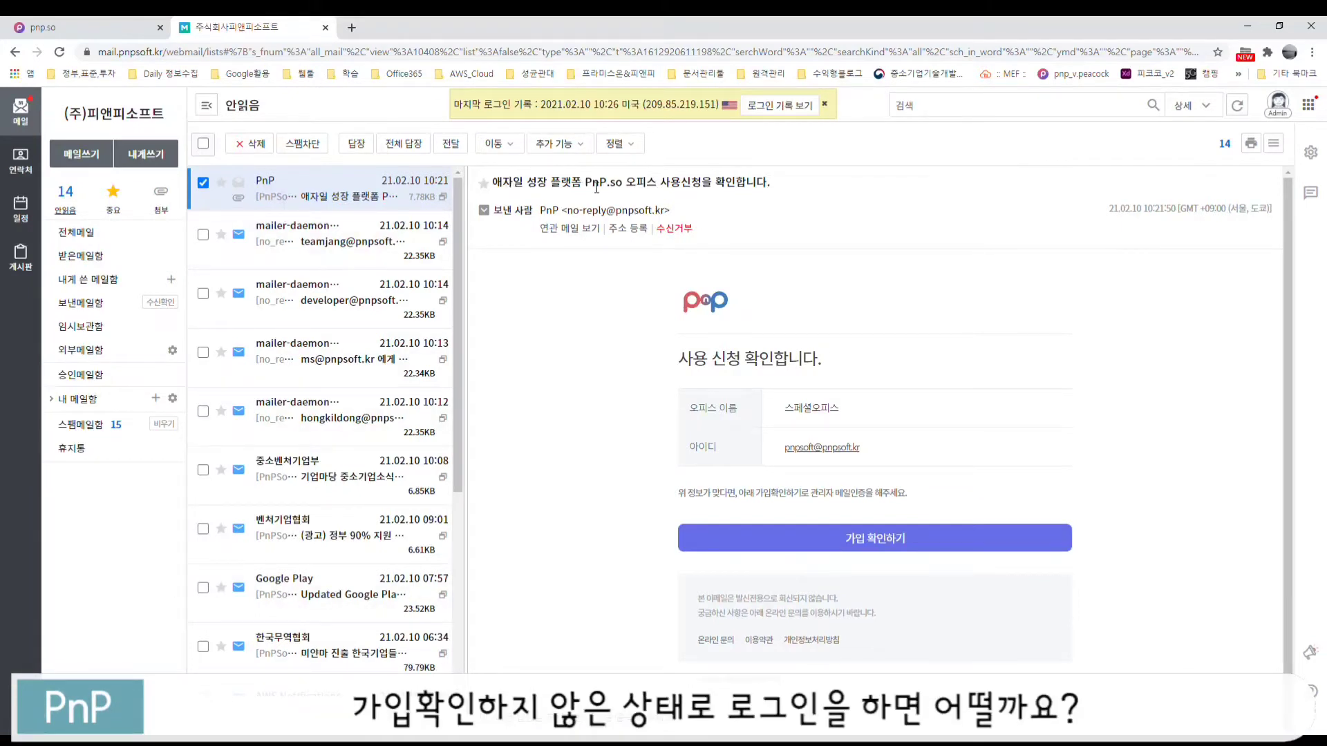
Step: Select the subject line of PnP's 스페셜오피스 signup confirmation email
left_click_drag(768, 185, 504, 185)
left_click(1071, 407)
Step: Confirm the signup via 가입 확인하기 and log in with the new office ID and password
left_click(111, 28)
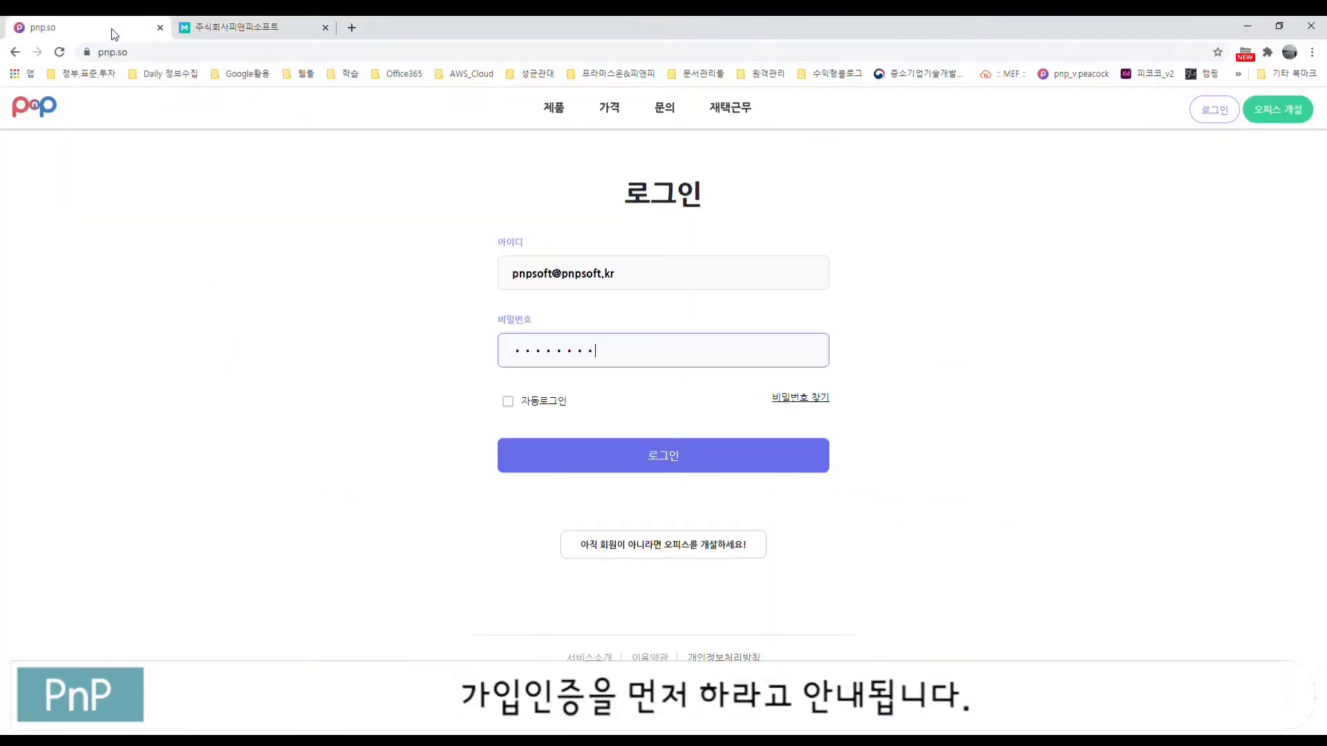
left_click(672, 467)
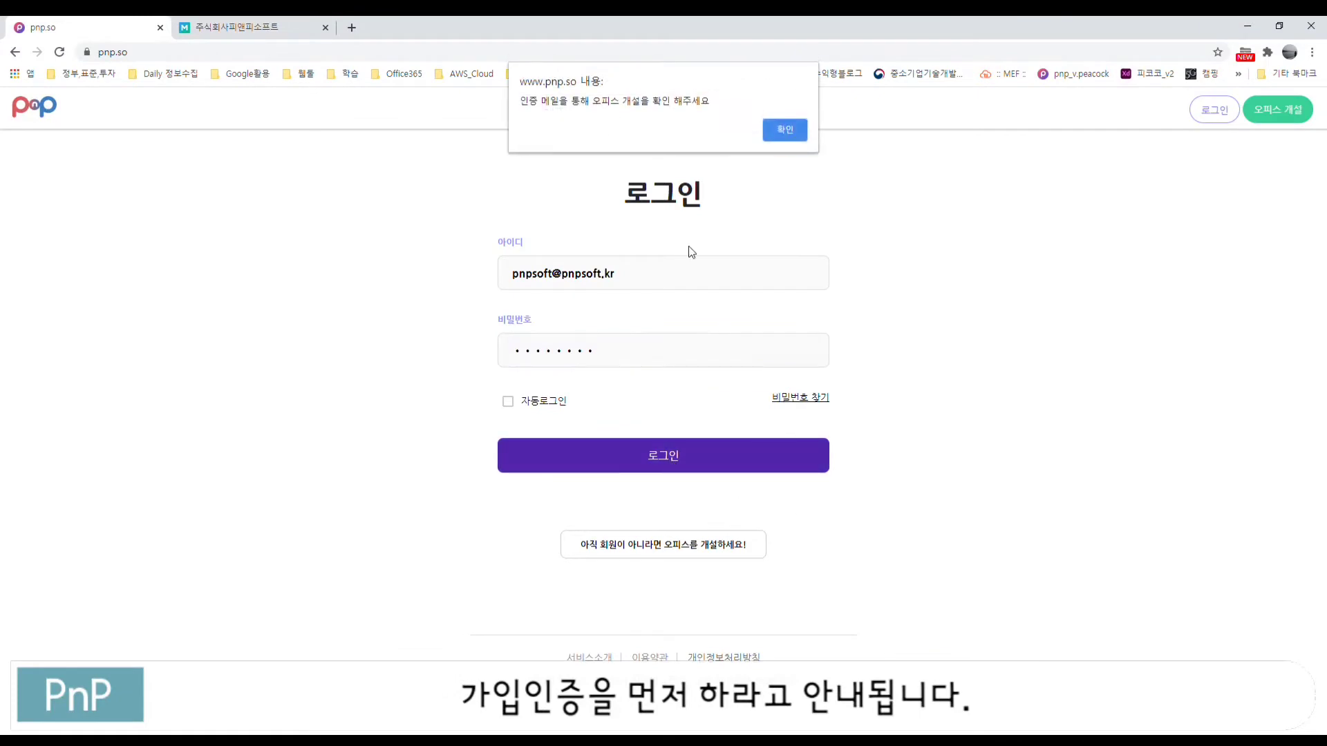
left_click(250, 29)
left_click(884, 546)
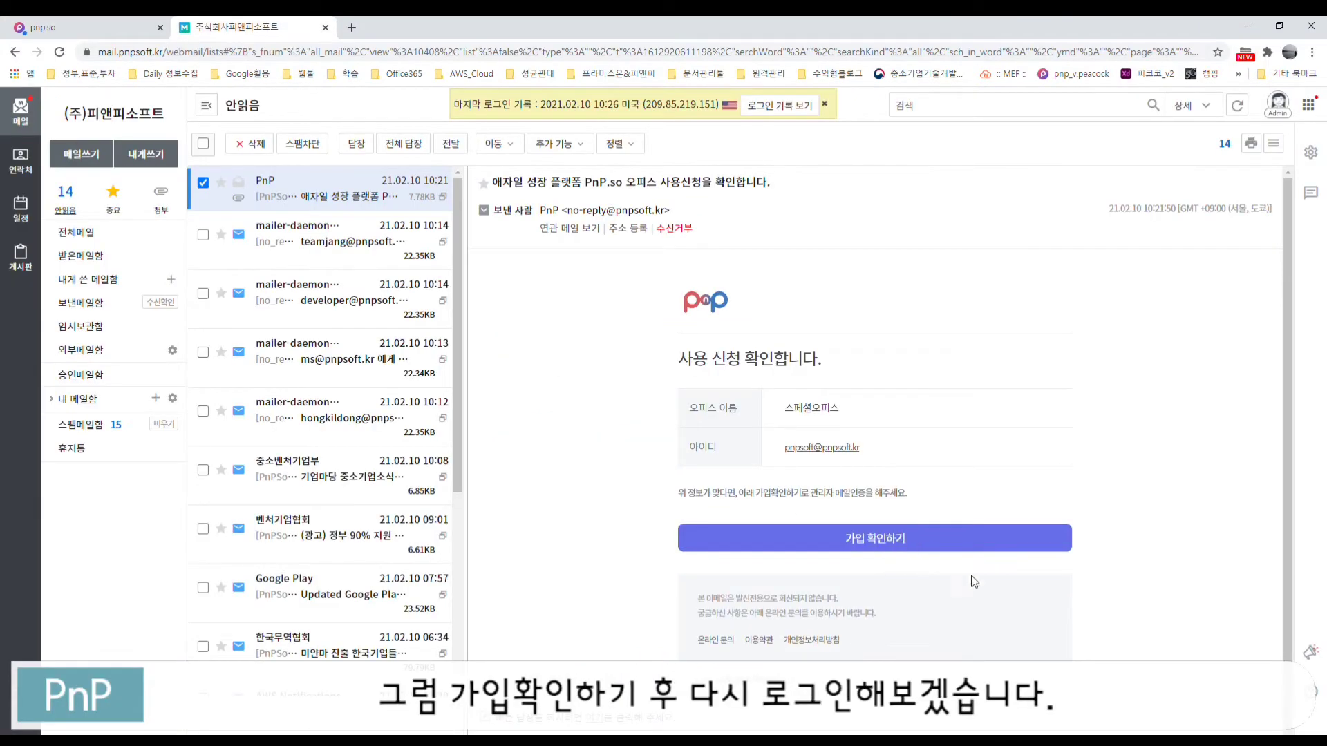
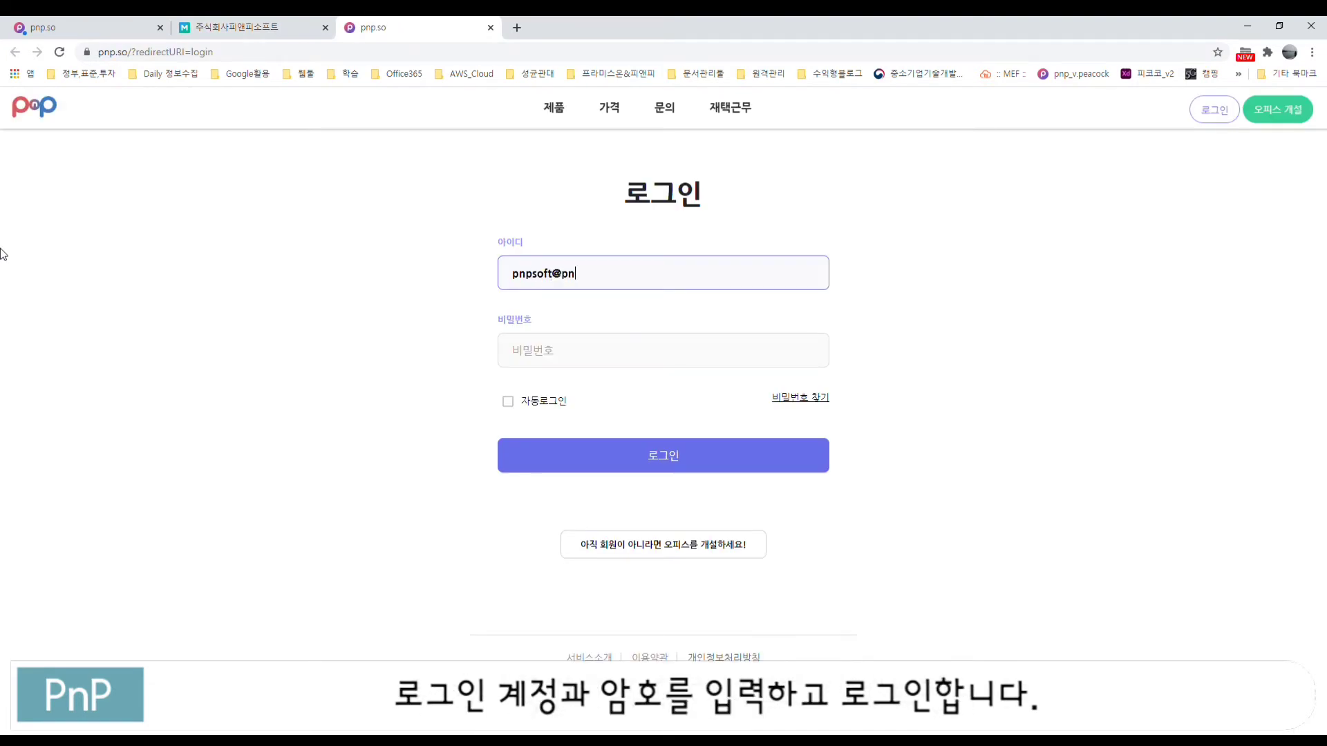
key("Tab")
type("••")
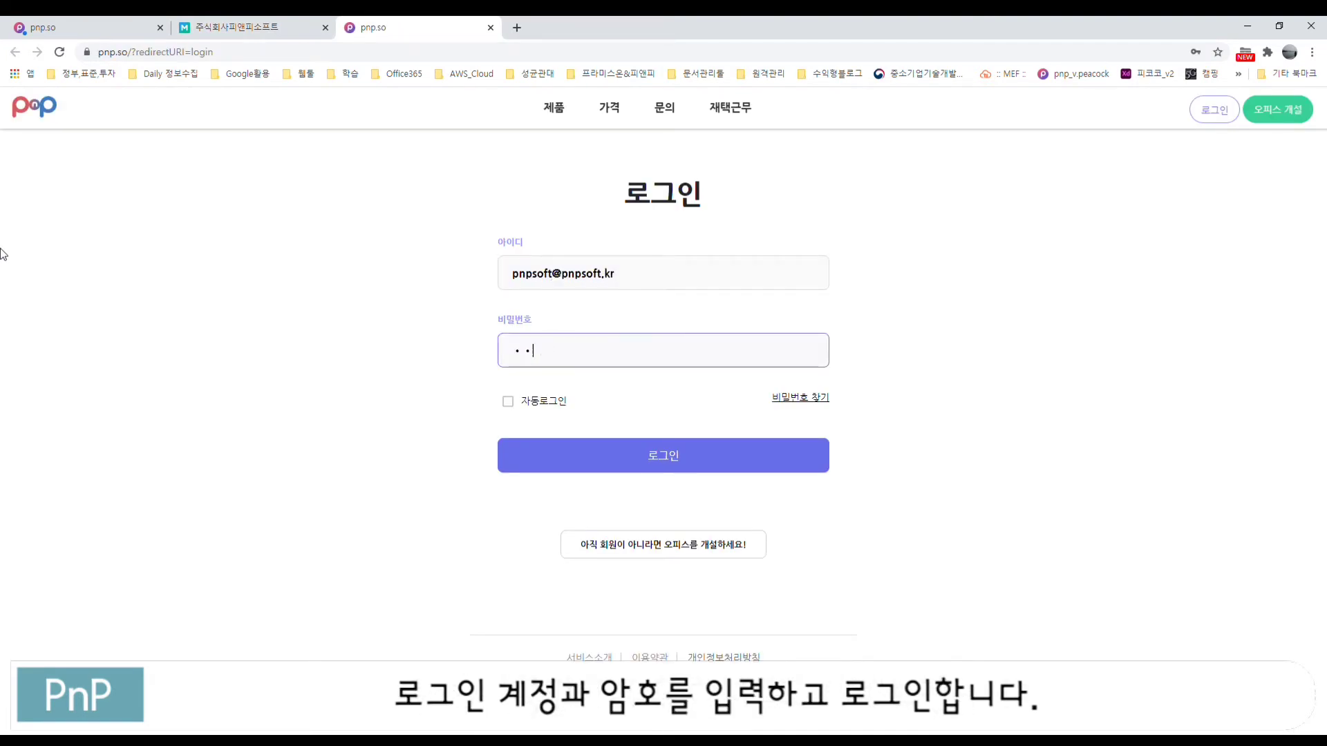
type("••••••")
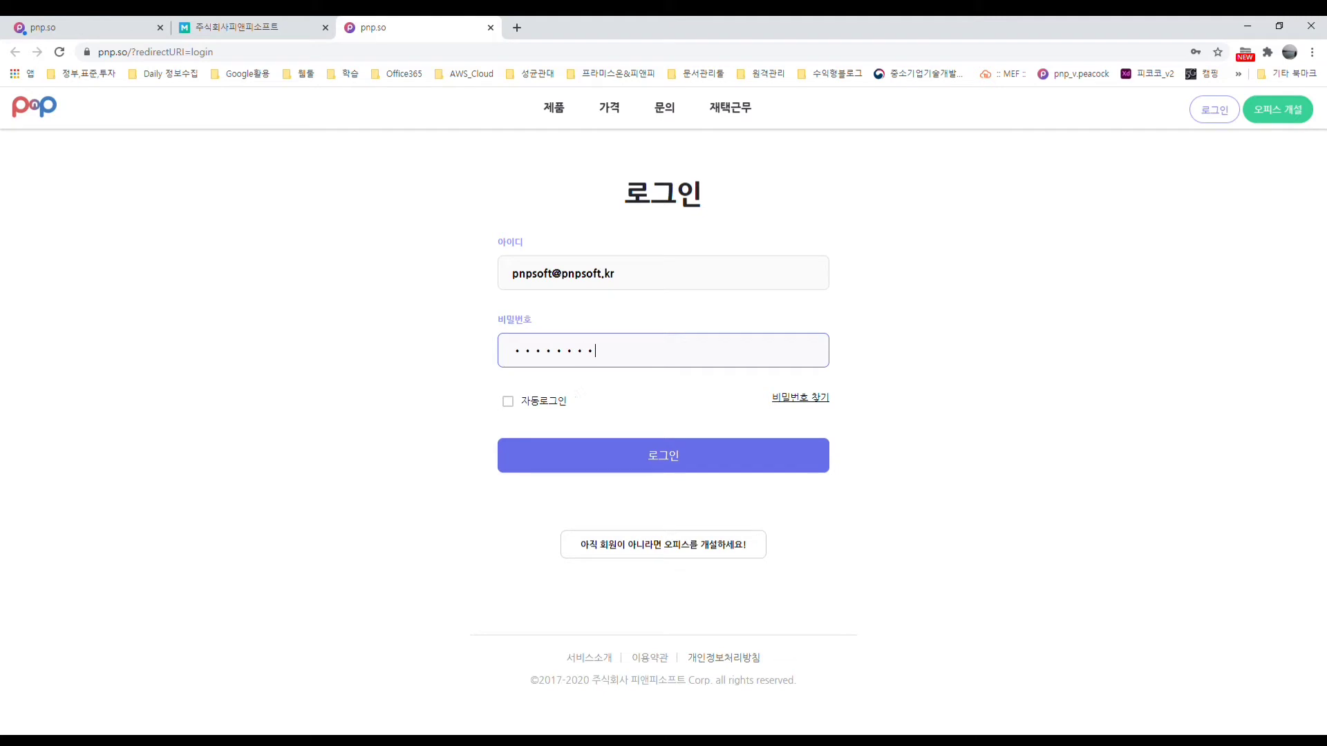
left_click(672, 465)
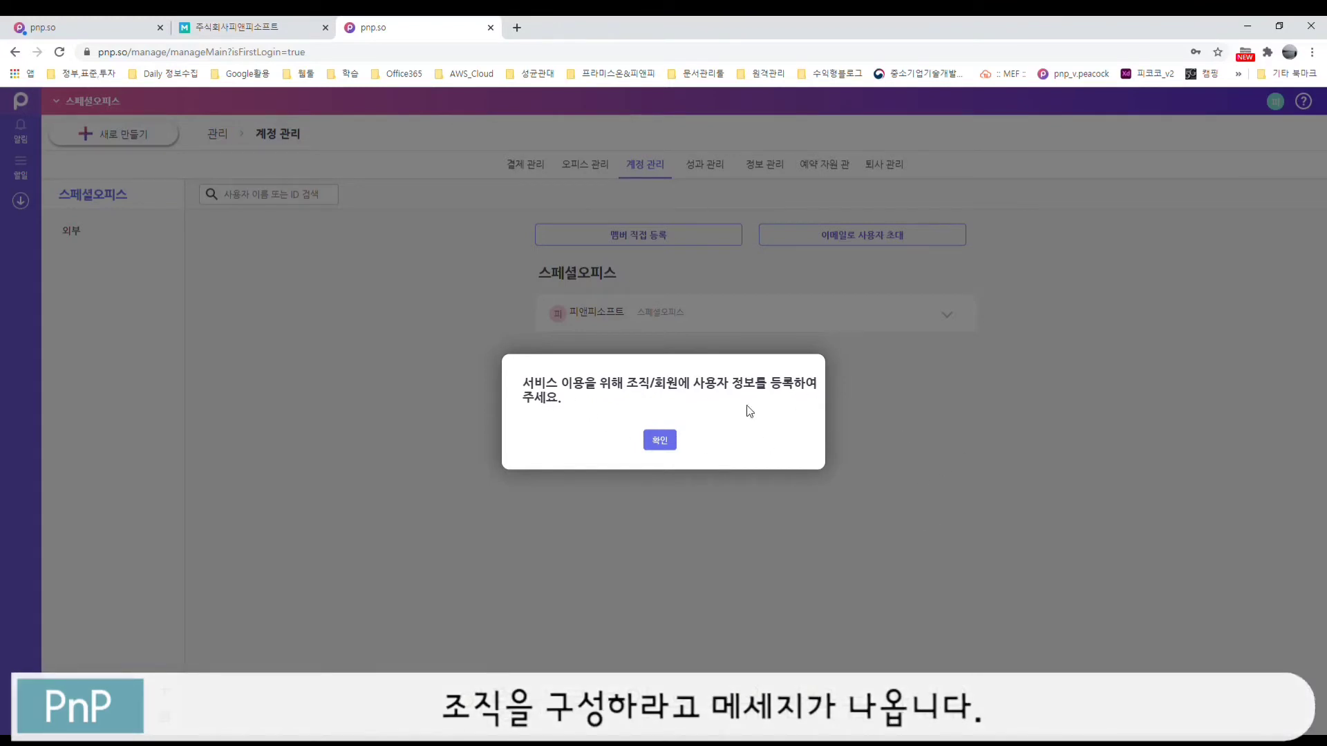
Step: Dismiss the member-registration prompt with 확인 and expand the sidebar
left_click(659, 442)
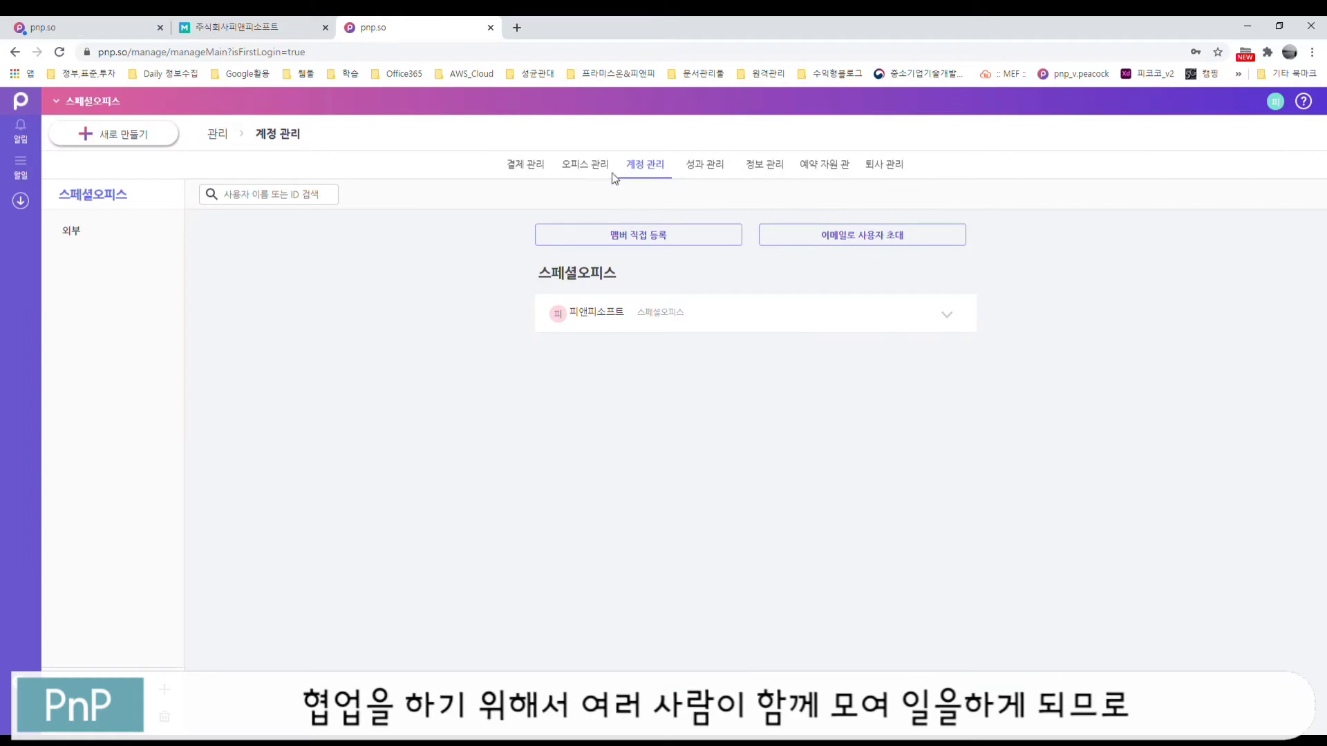
left_click(32, 201)
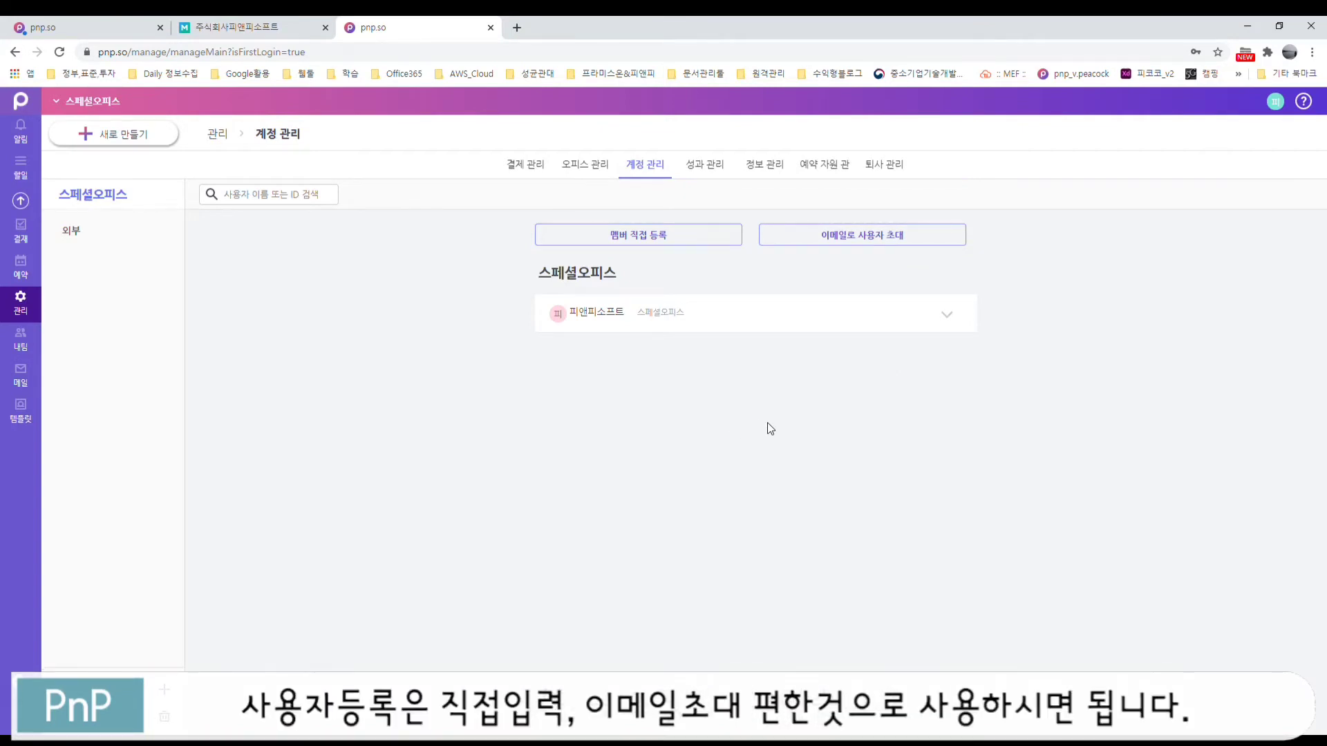
Step: Register a member directly with their name and office account email
left_click(644, 235)
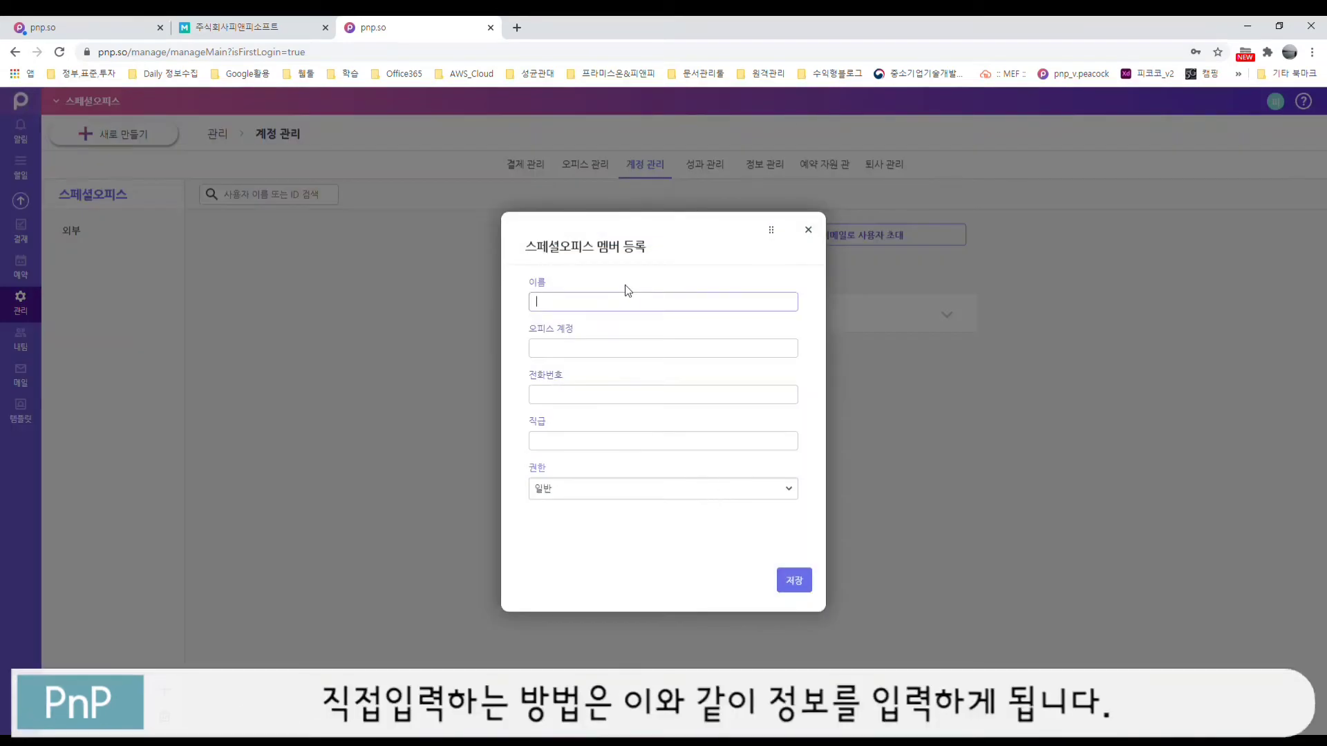
type("ghd")
key("BackSpace")
key("BackSpace")
key("BackSpace")
type("홍길동")
key("Tab")
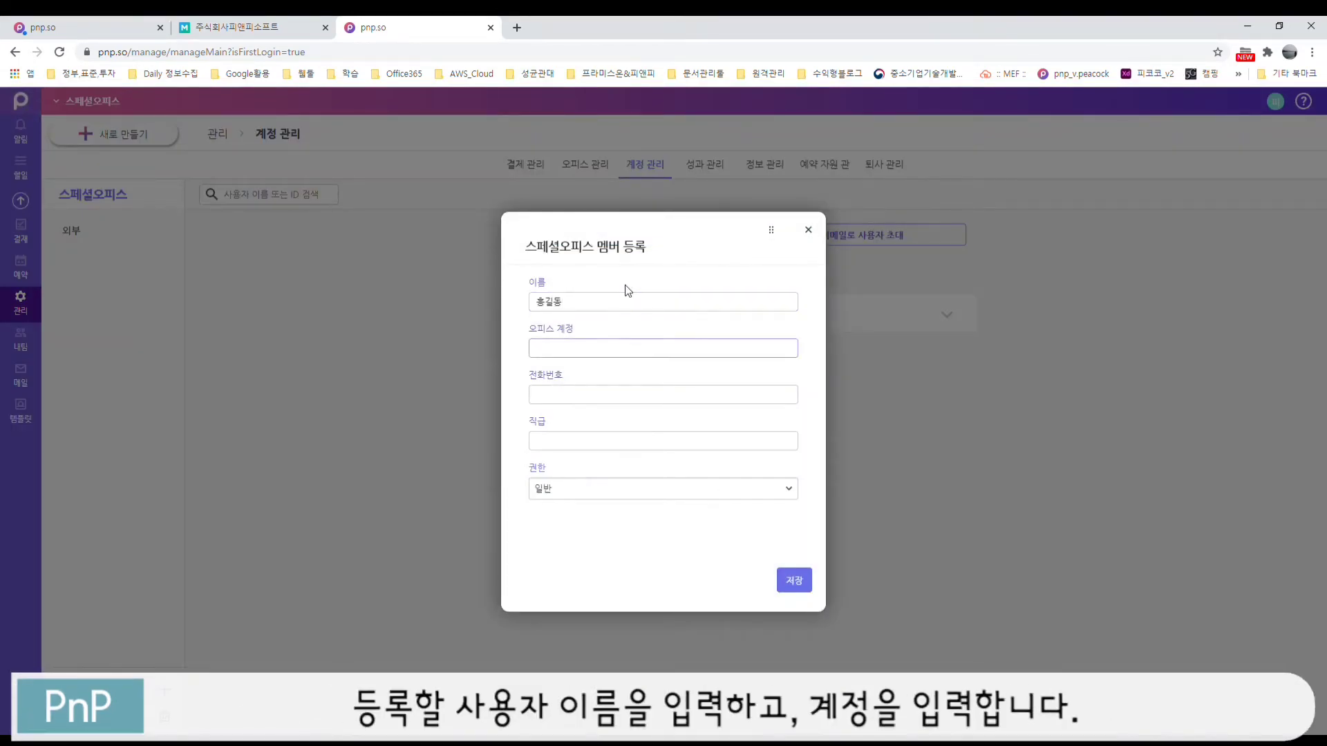
type("ㅗ")
key("BackSpace")
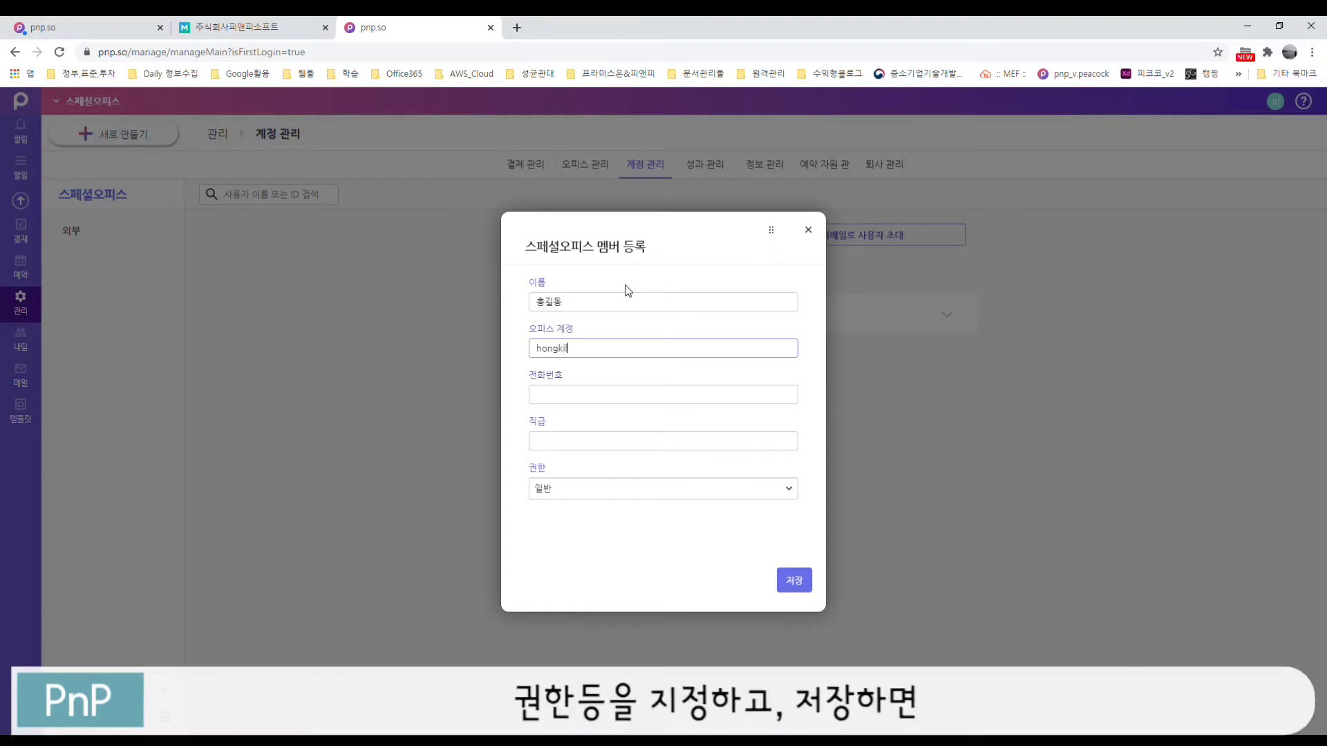
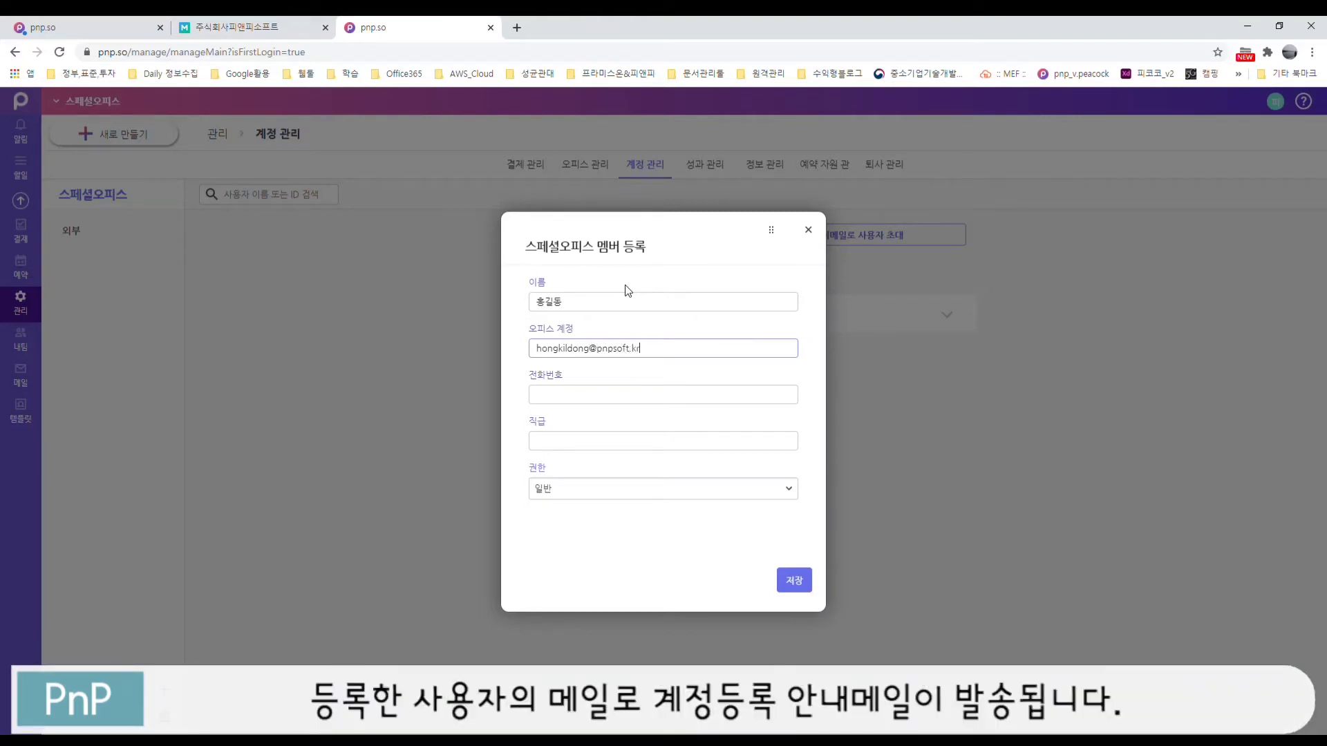
key("Tab")
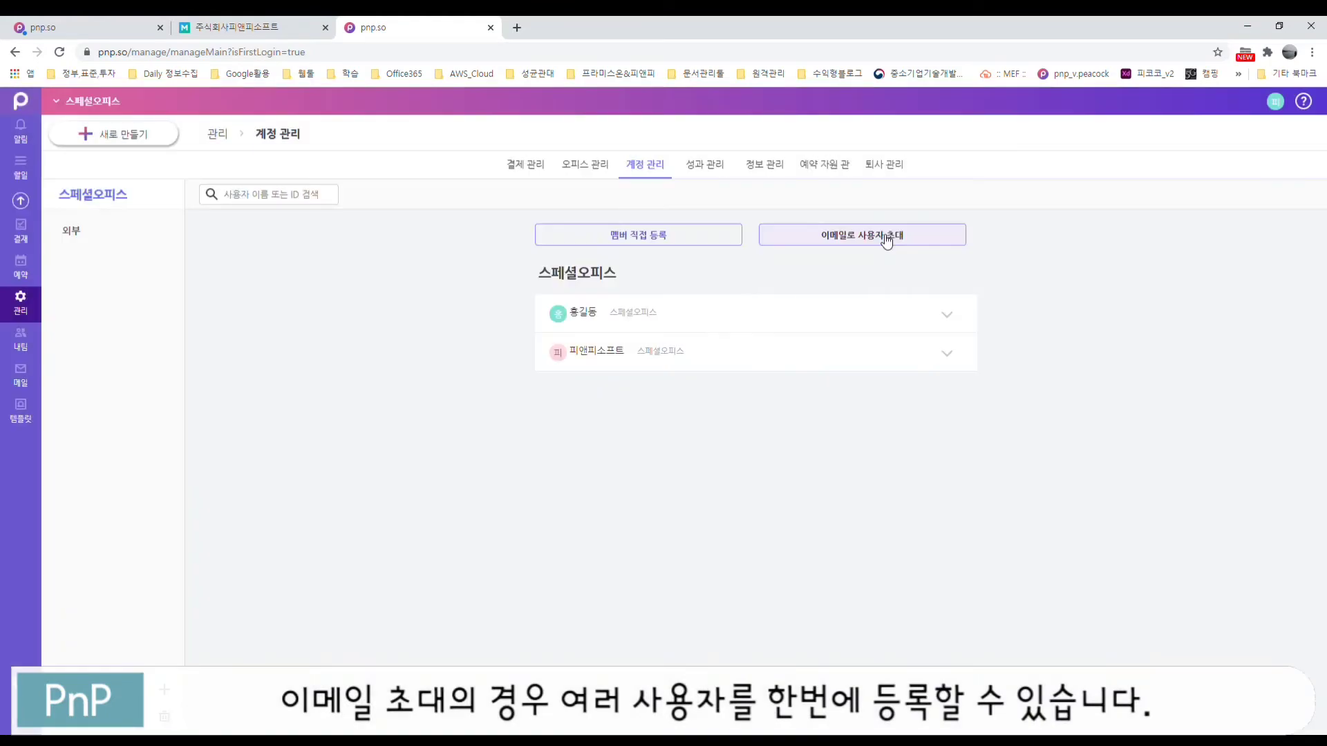
left_click(887, 242)
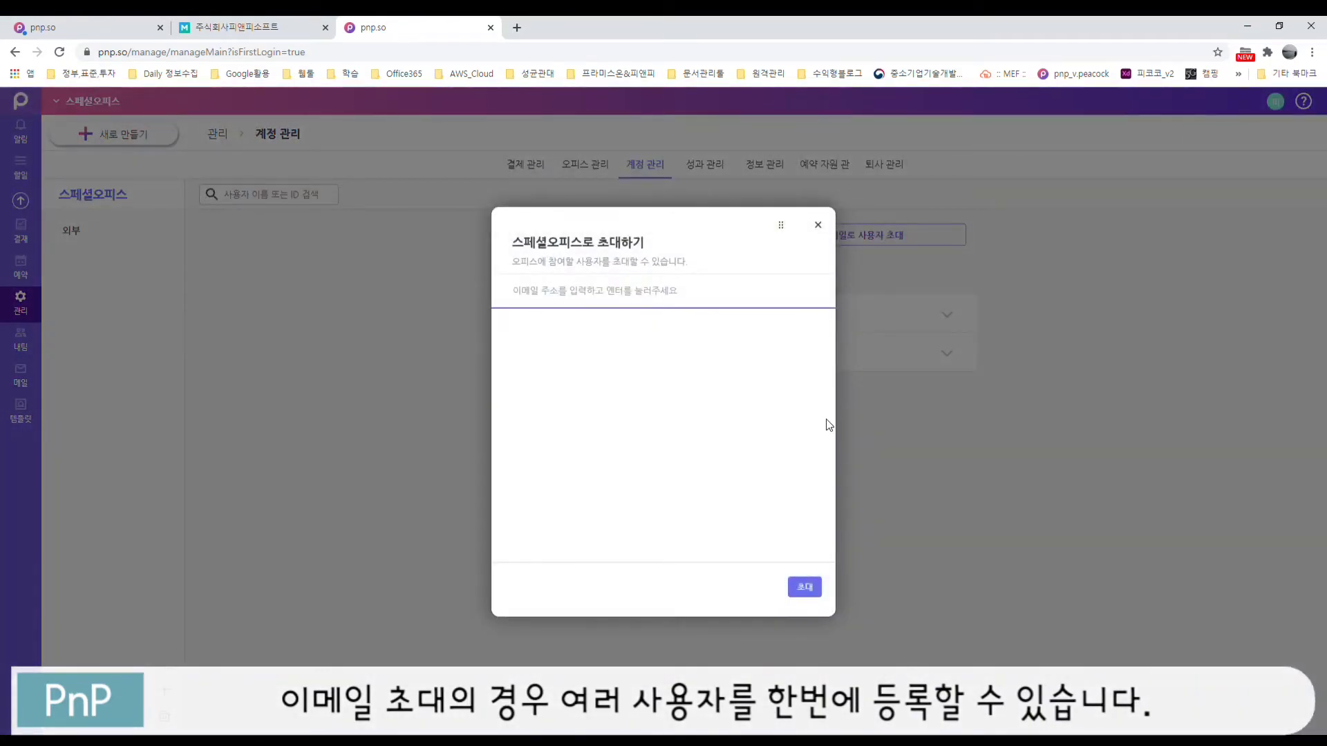
Step: Add three invitee e-mail addresses and send the 스페셜오피스 invitations with 초대
type("ㅓㅑㅗ")
key("BackSpace")
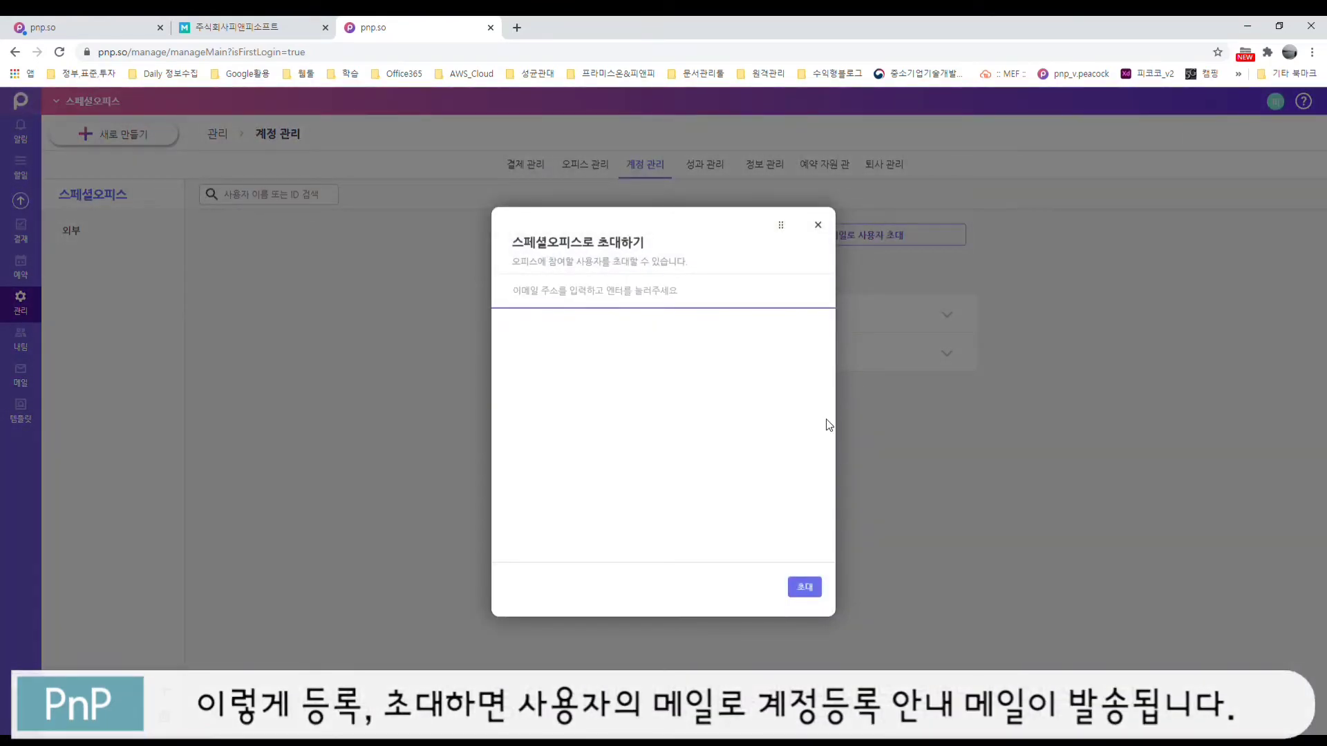
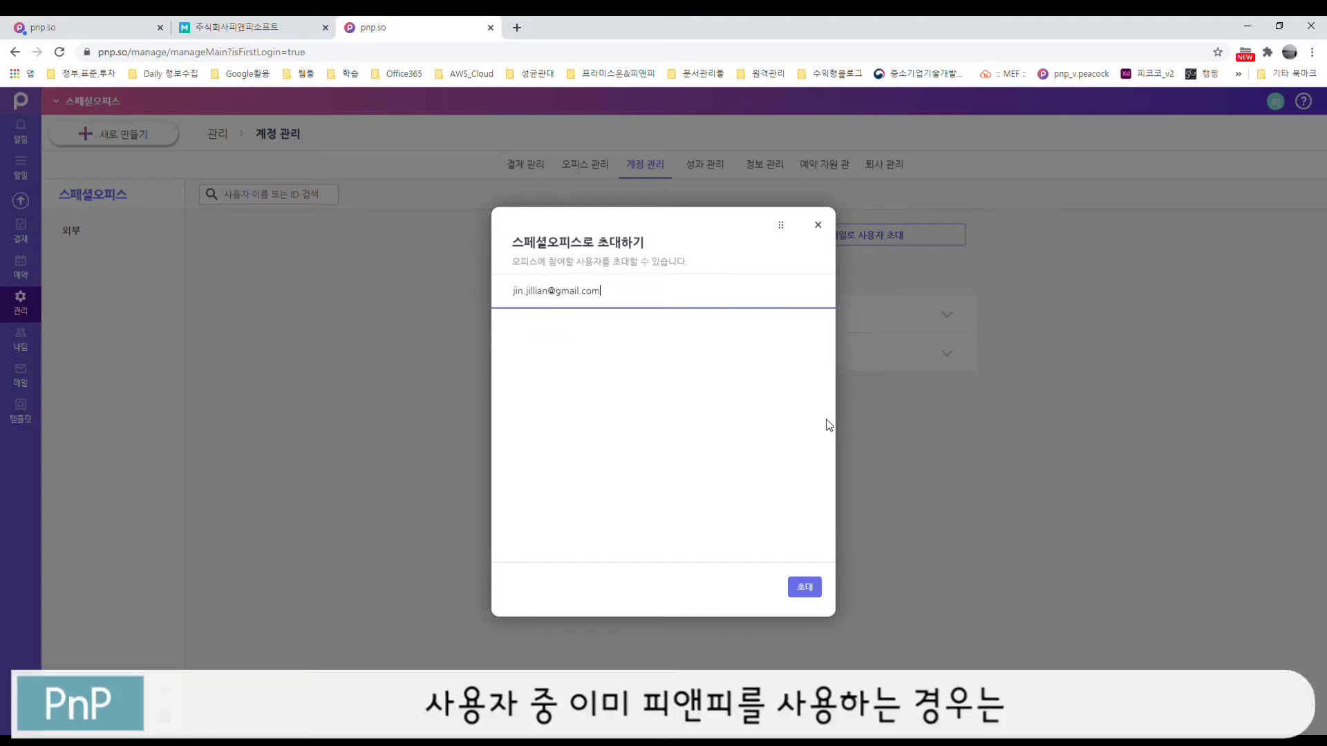
key("Return")
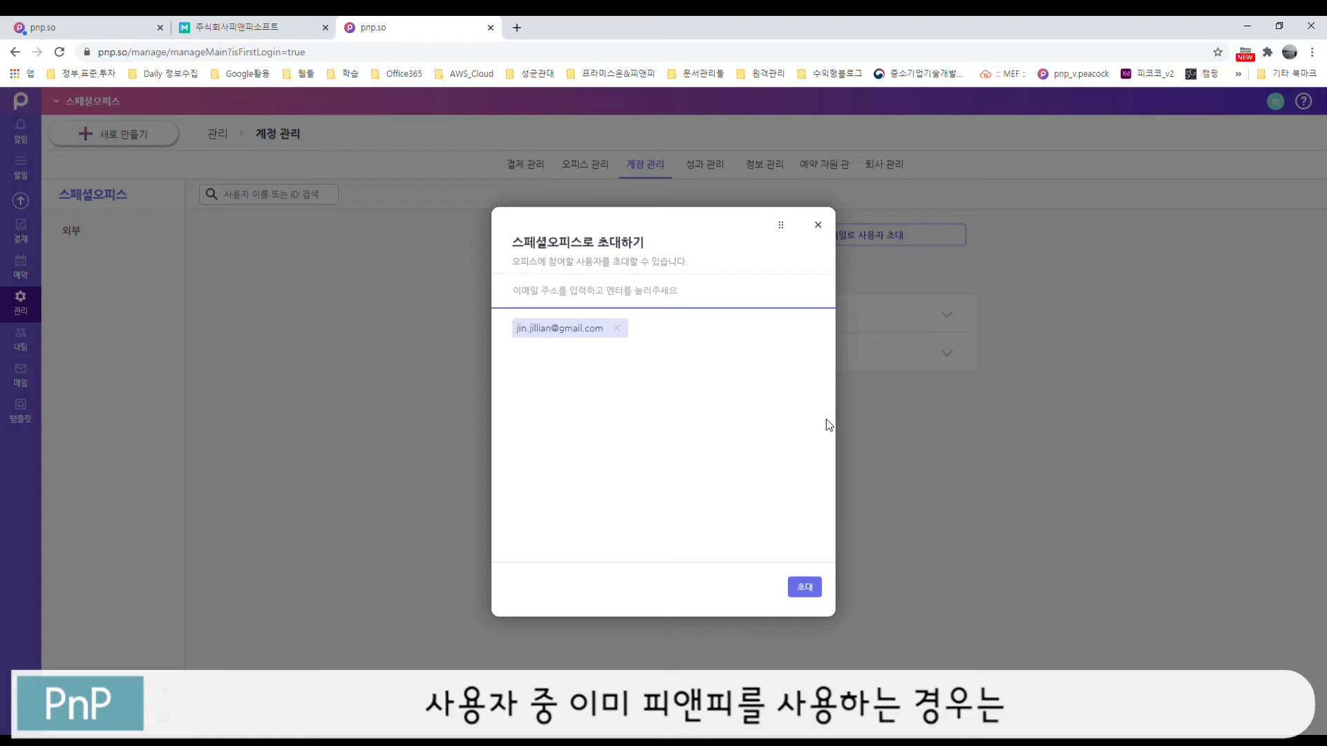
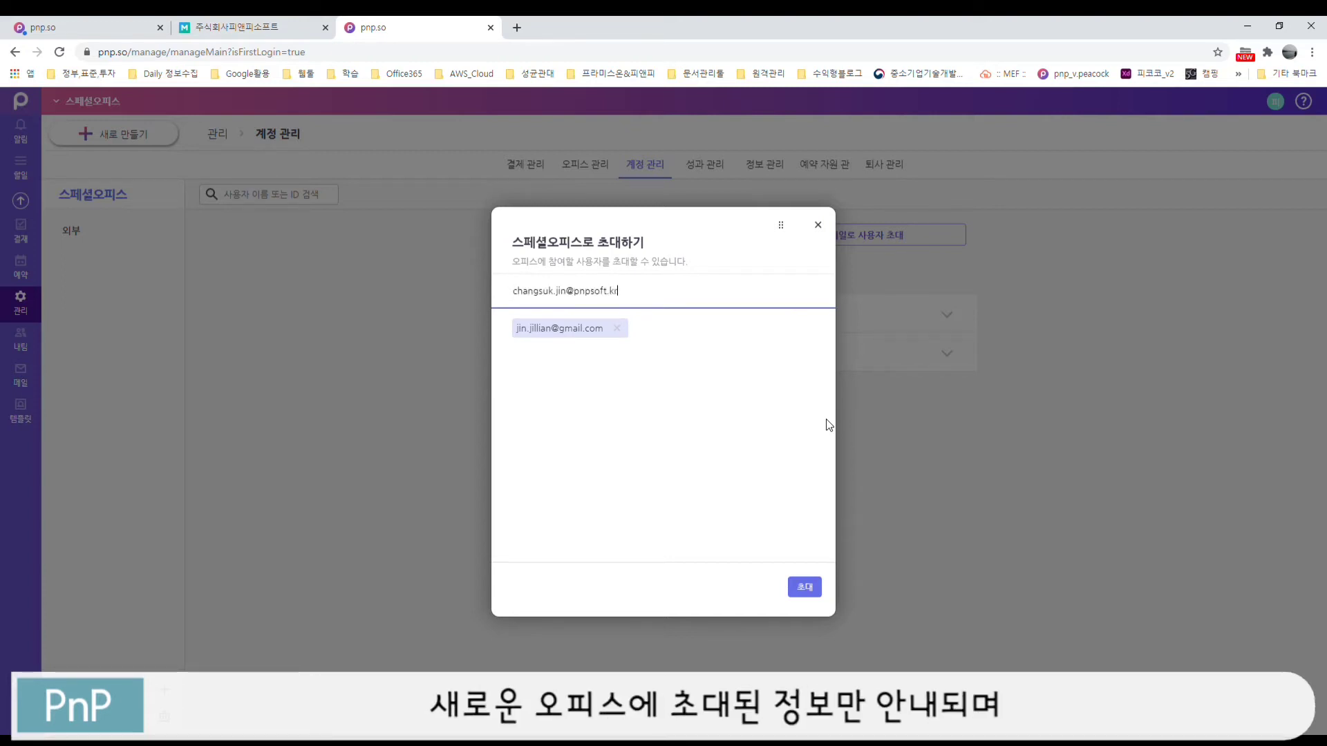
key("Return")
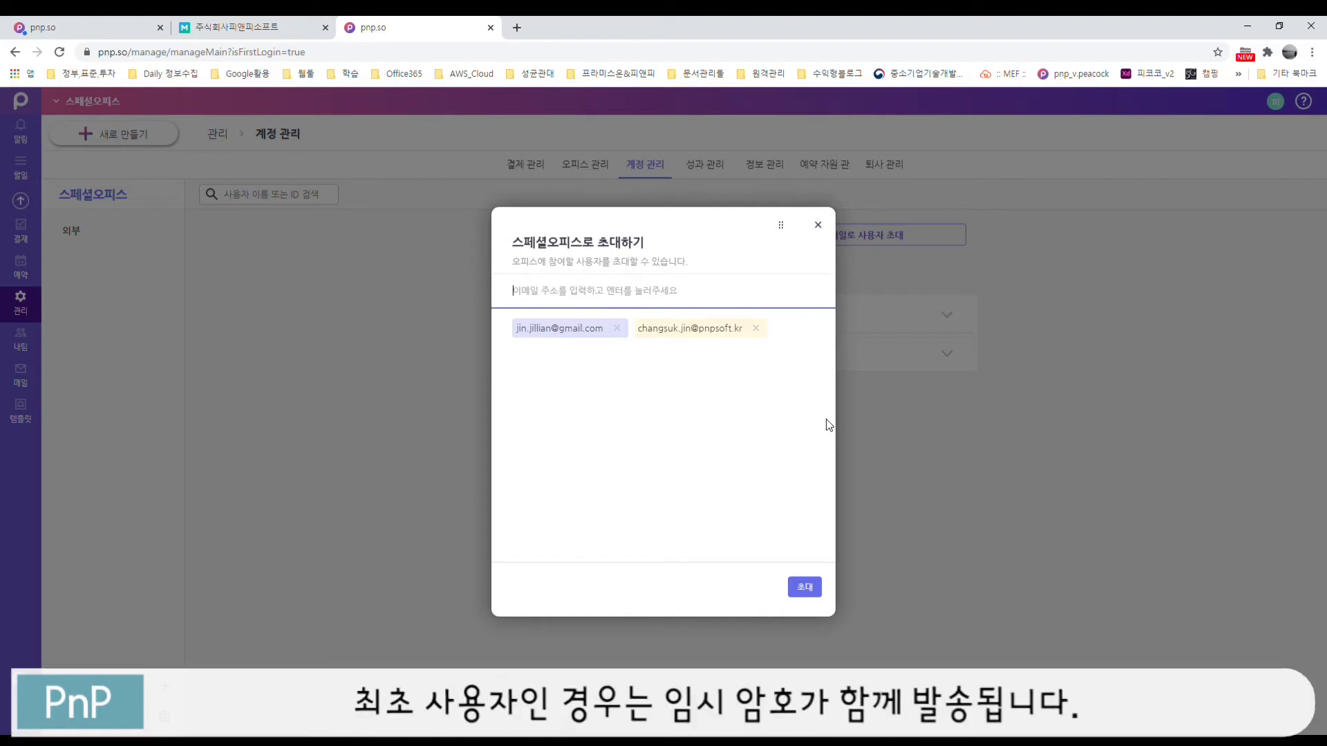
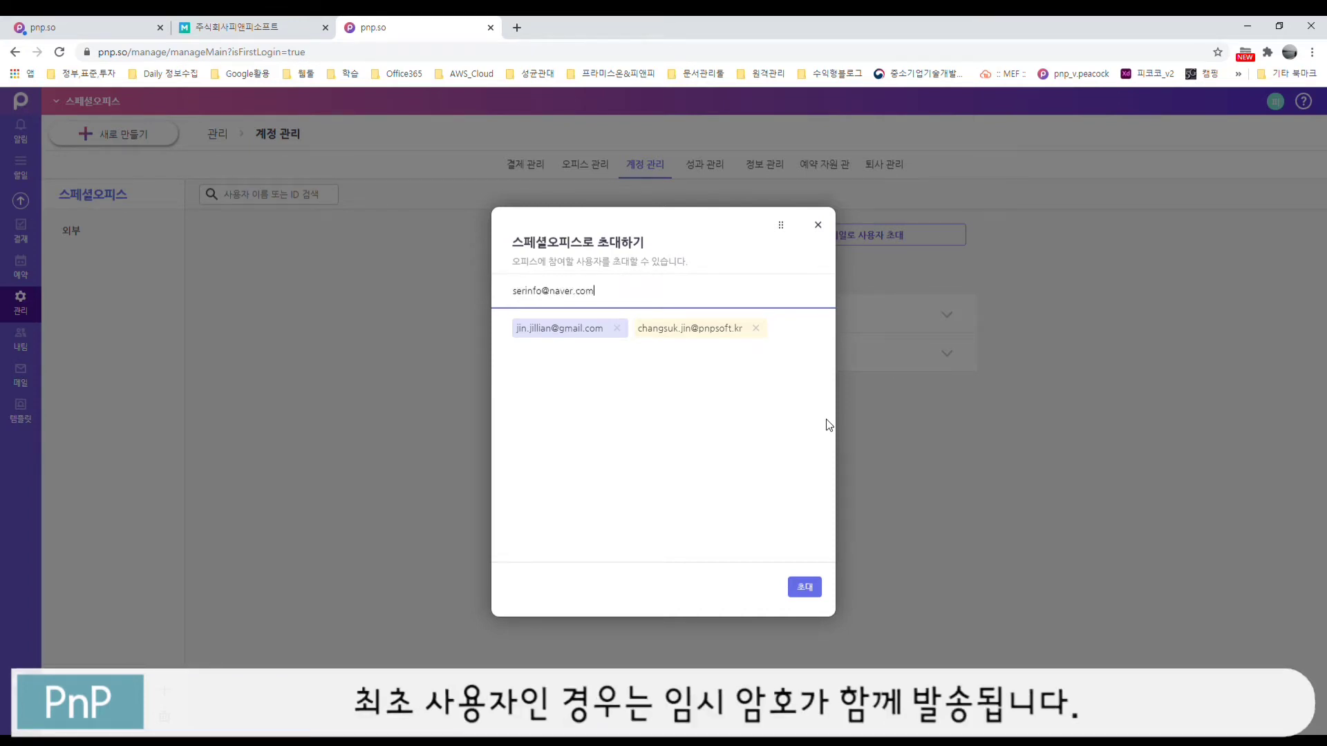
key("Return")
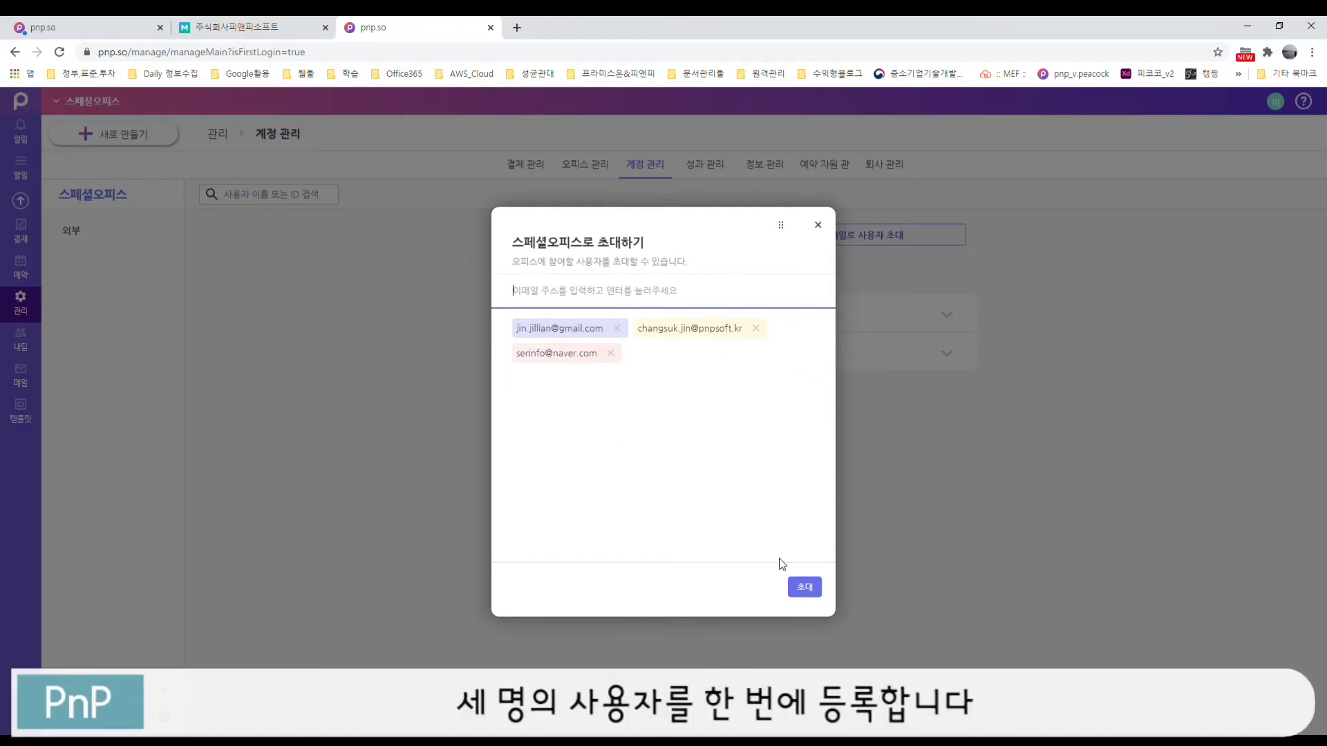
left_click(803, 586)
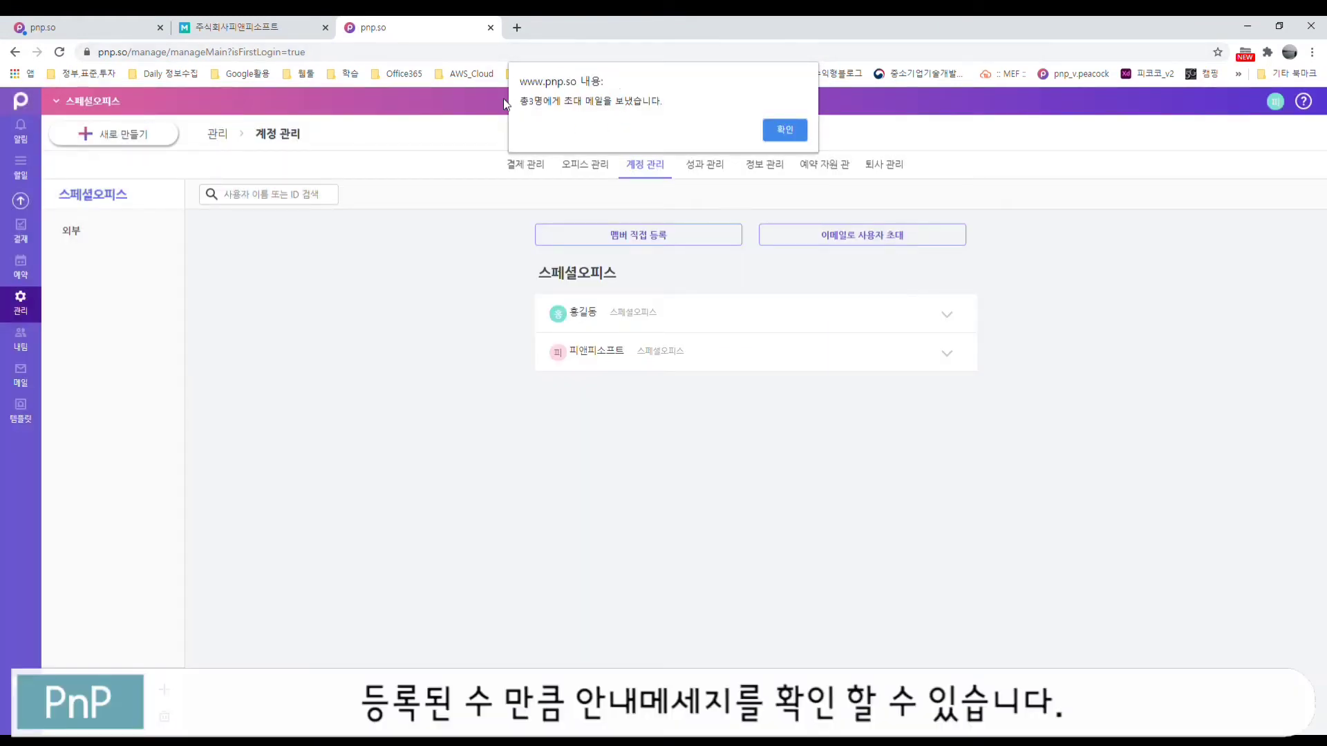
Step: Dismiss the invitations-sent notice and scroll down the 계정 관리 member list
left_click(782, 133)
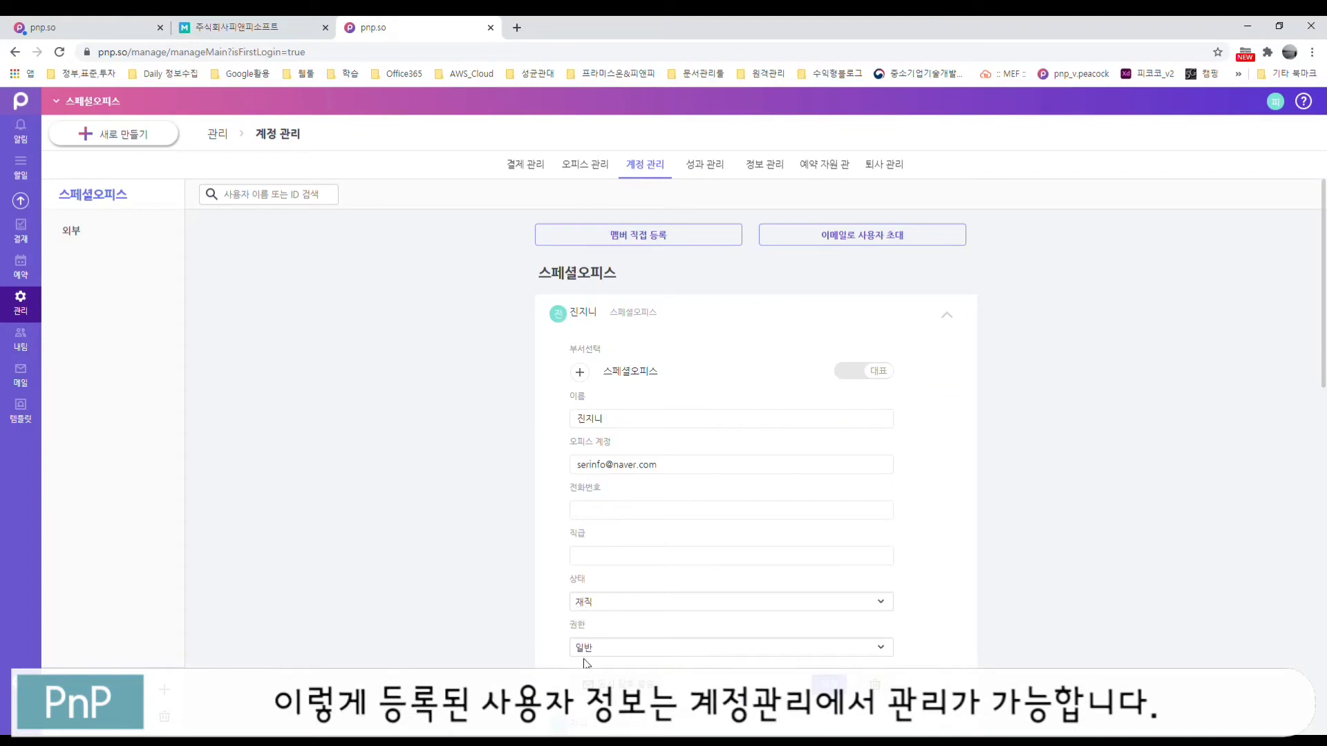
scroll(949, 525, "down", 7)
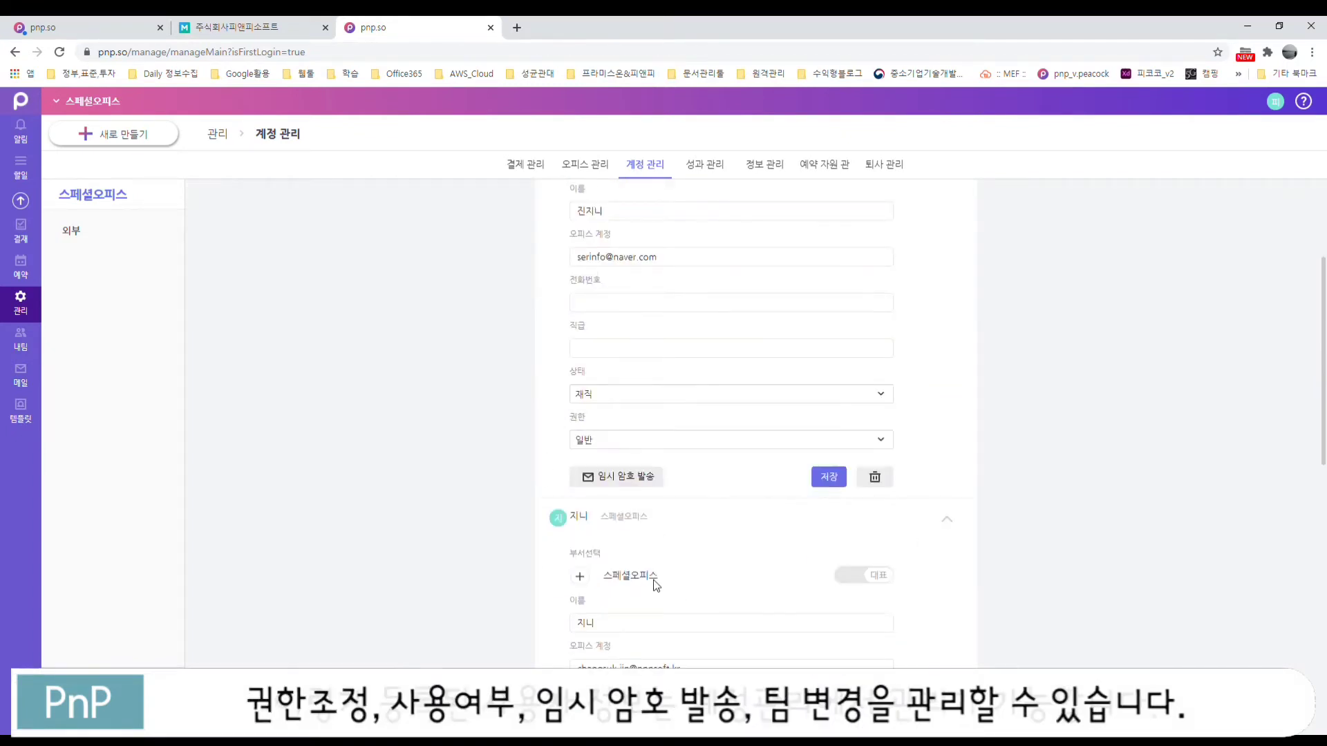
scroll(661, 554, "down", 2)
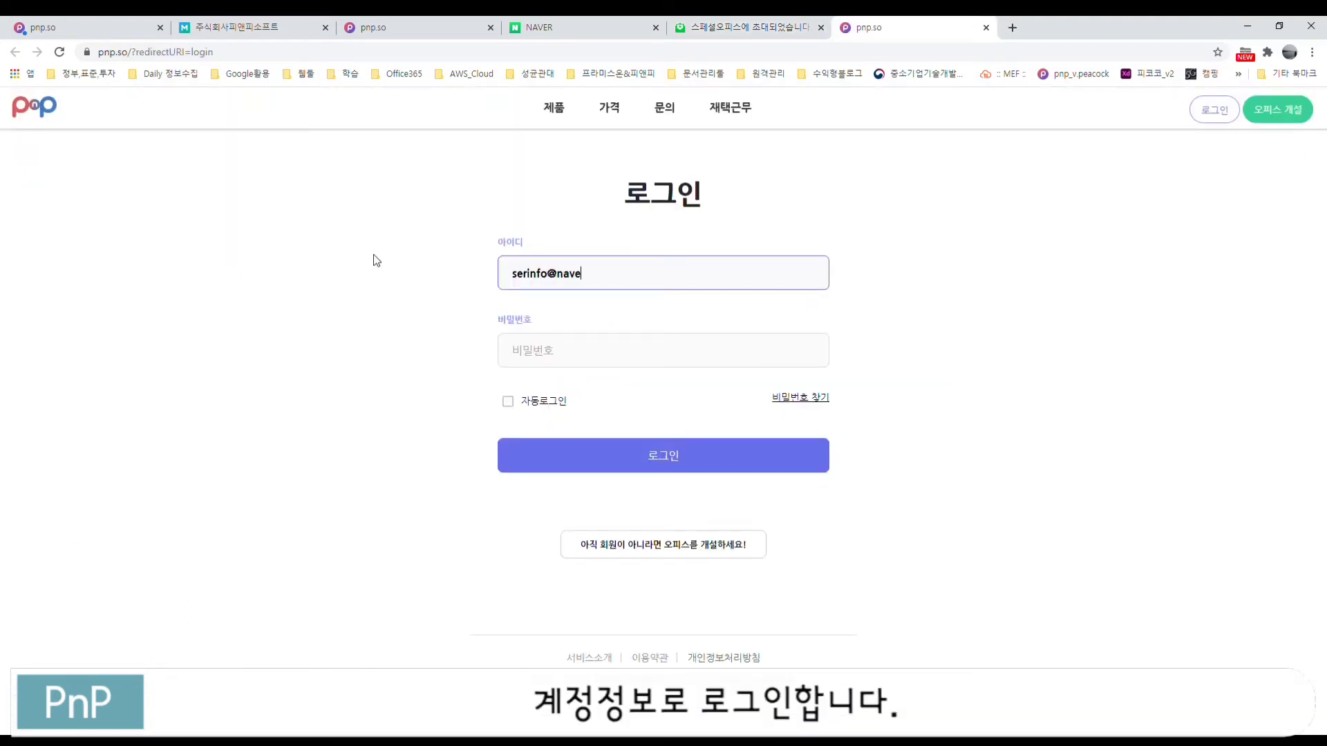
Step: Sign in with the invited account's ID and password, then close the joined-offices popup
type("m")
key("Tab")
type("••")
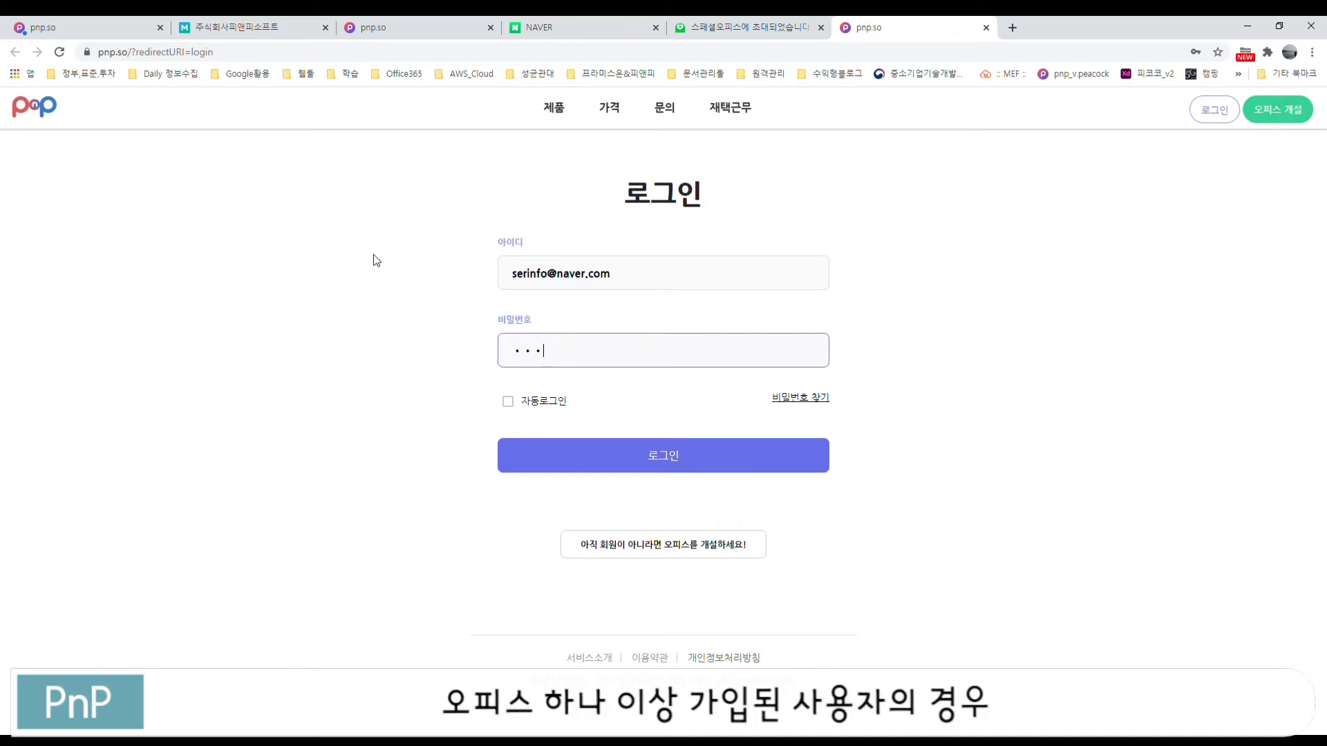
type("•")
left_click(667, 459)
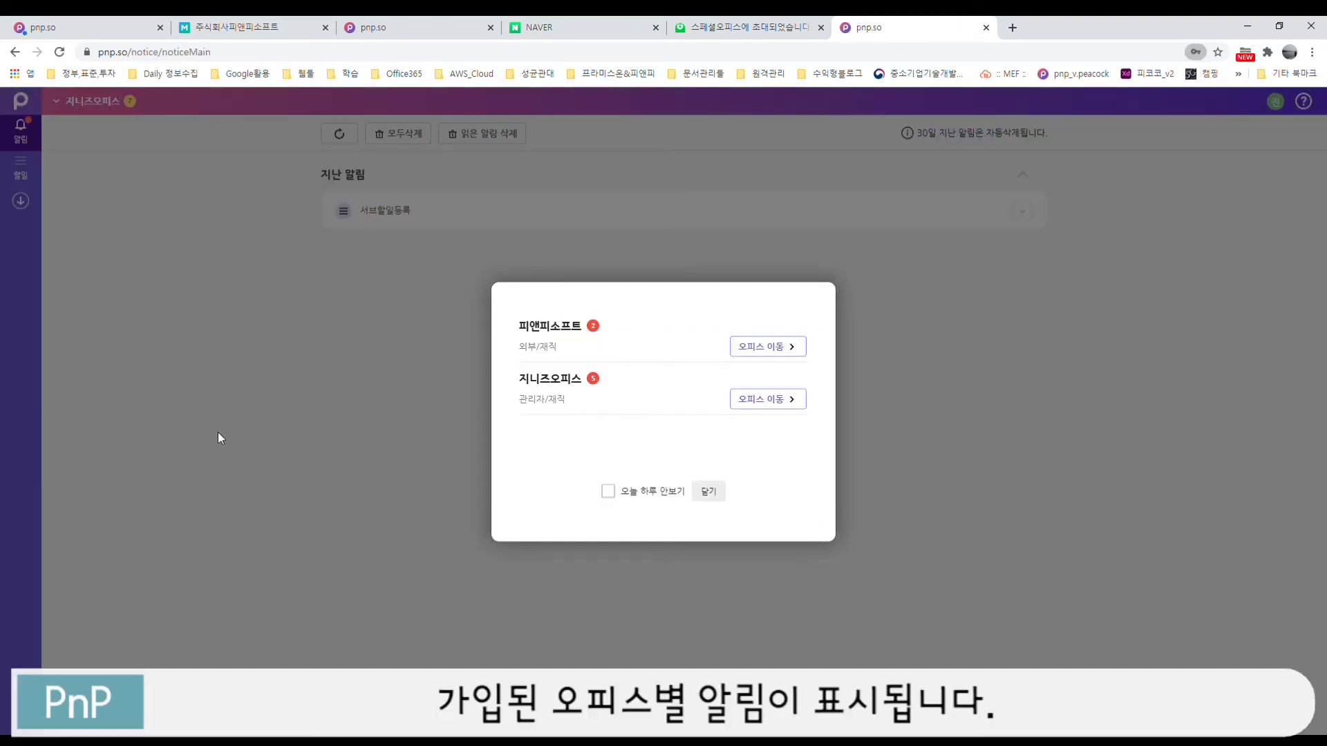
left_click(719, 498)
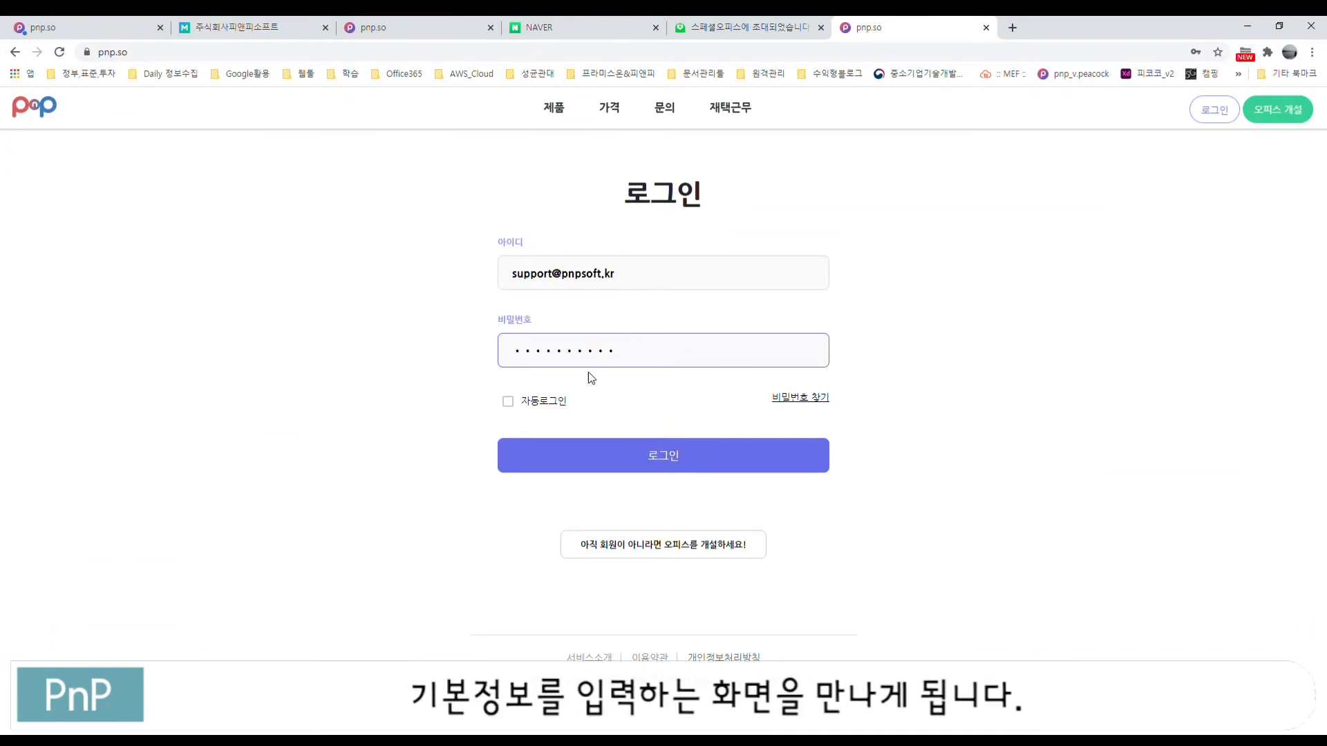
Step: Log in with the second account and begin entering a new password on the first-login page
left_click(666, 461)
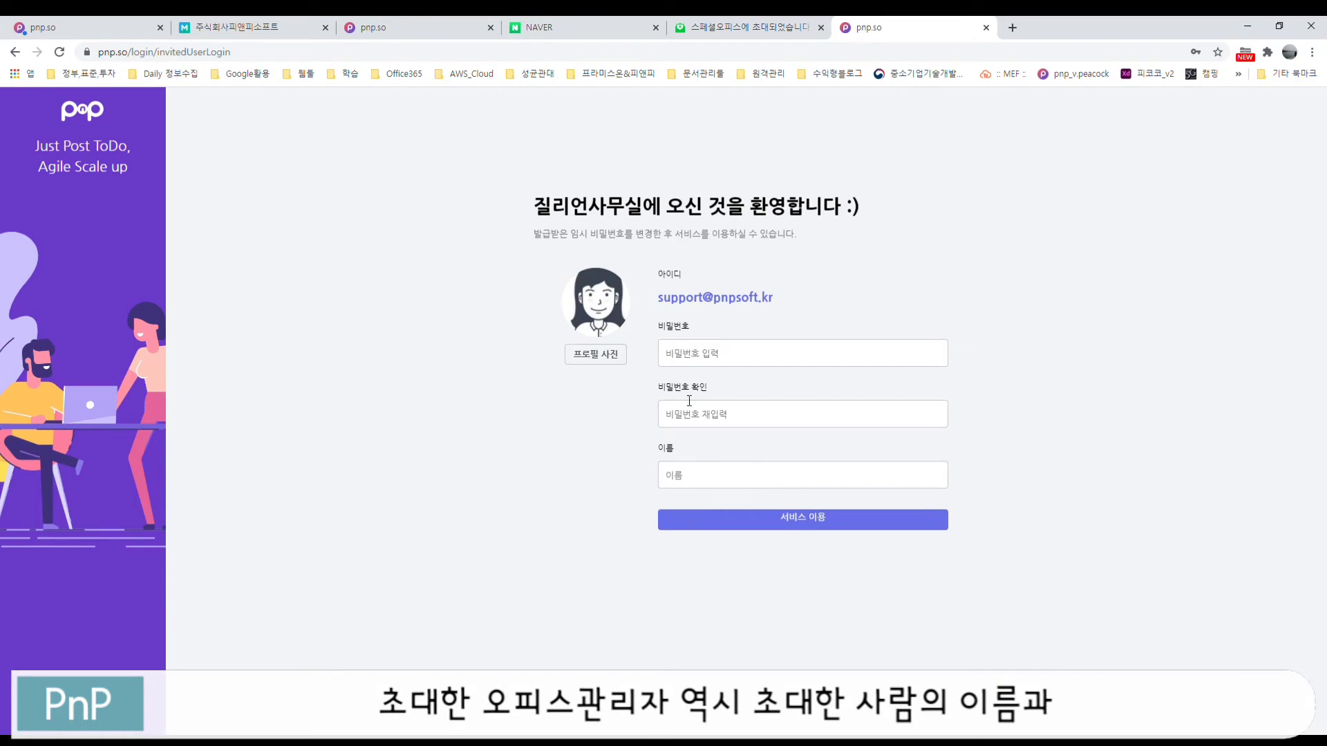
left_click(694, 365)
type("••••")
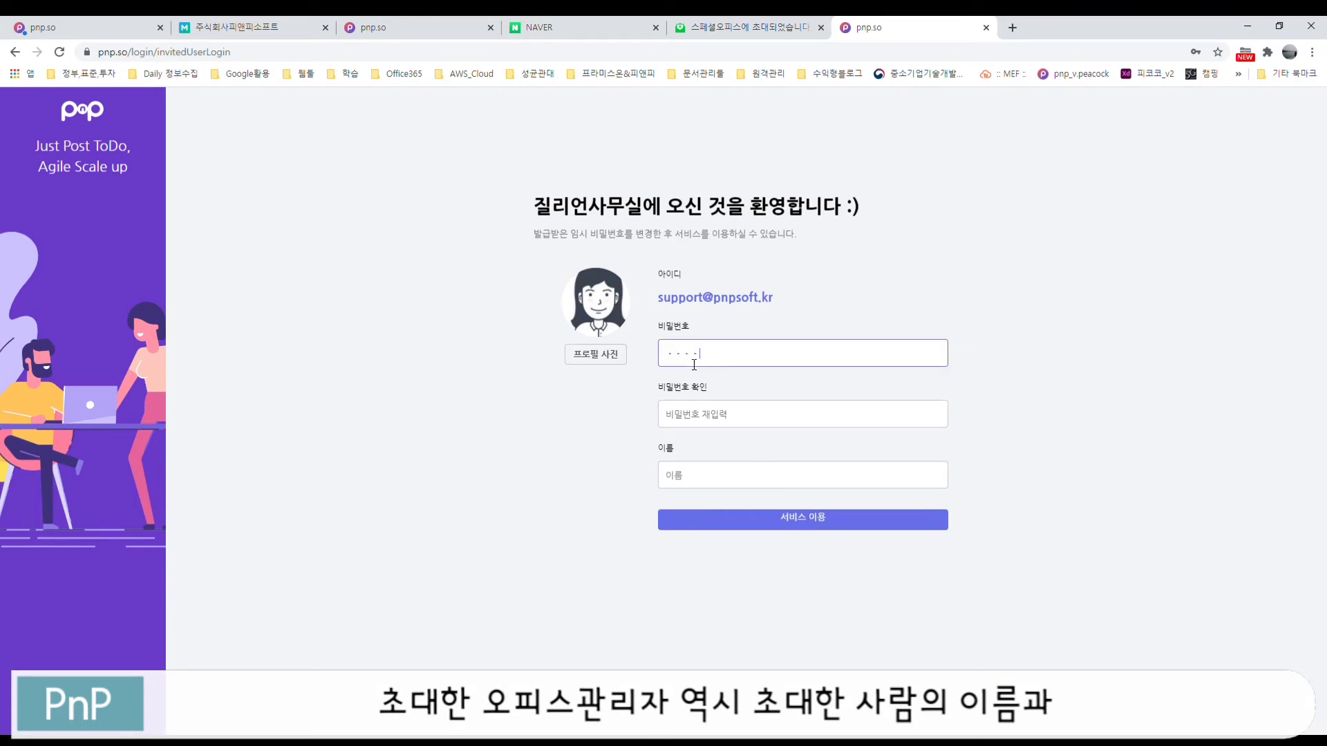
type("••")
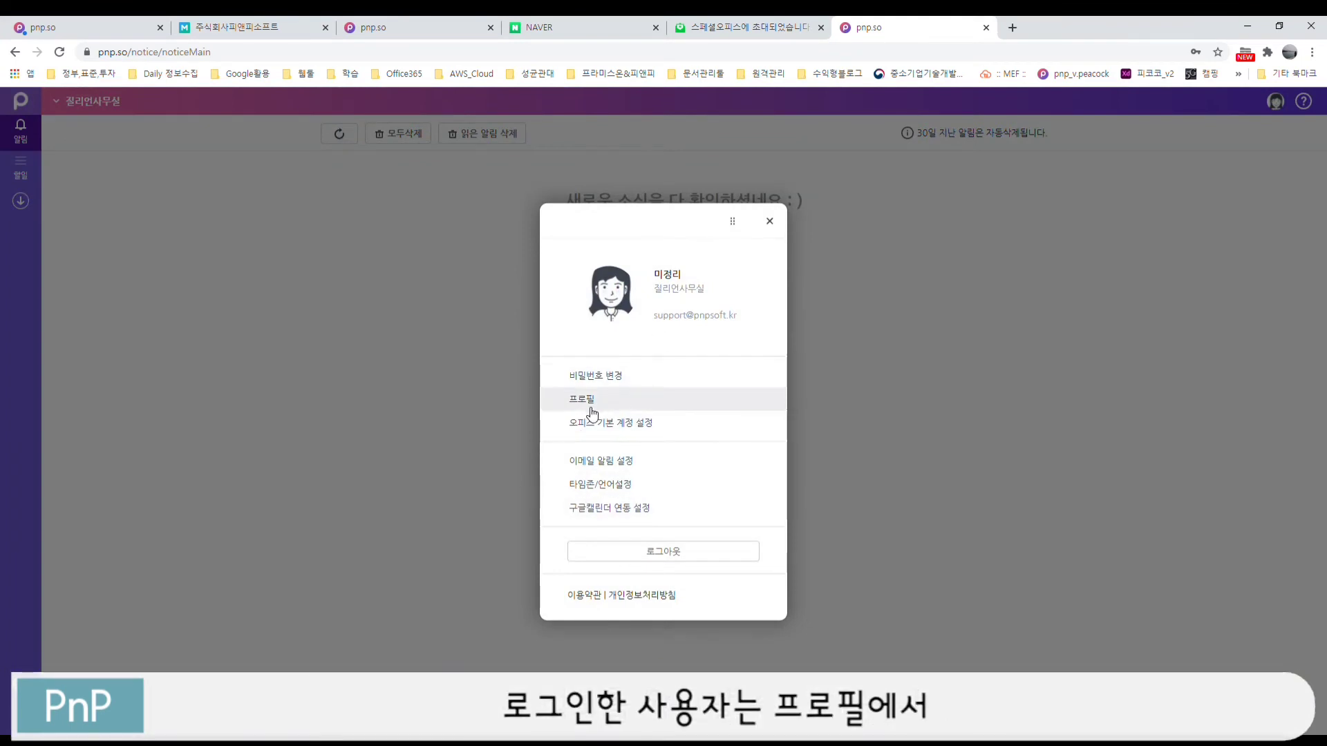
Step: Check 오피스 기본 계정 설정 from the profile menu, then close it and the menu
left_click(639, 423)
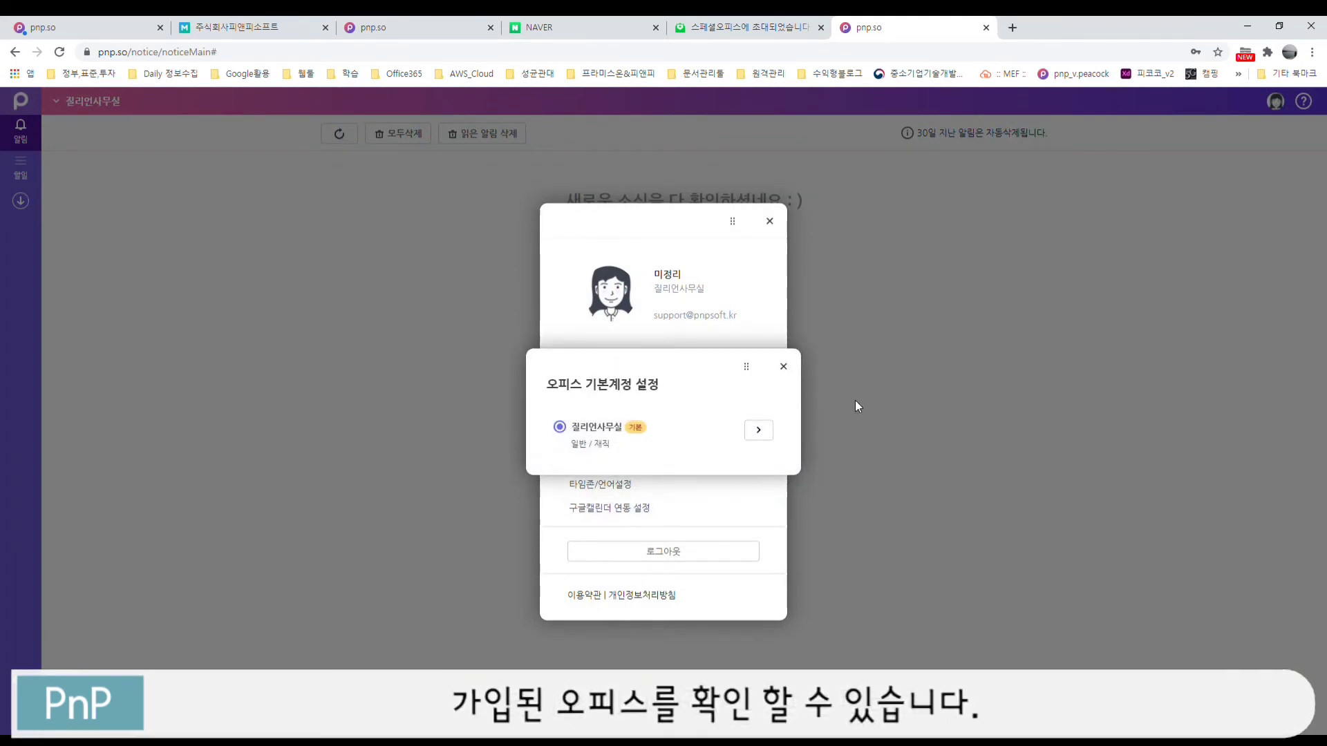
left_click(784, 367)
left_click(770, 222)
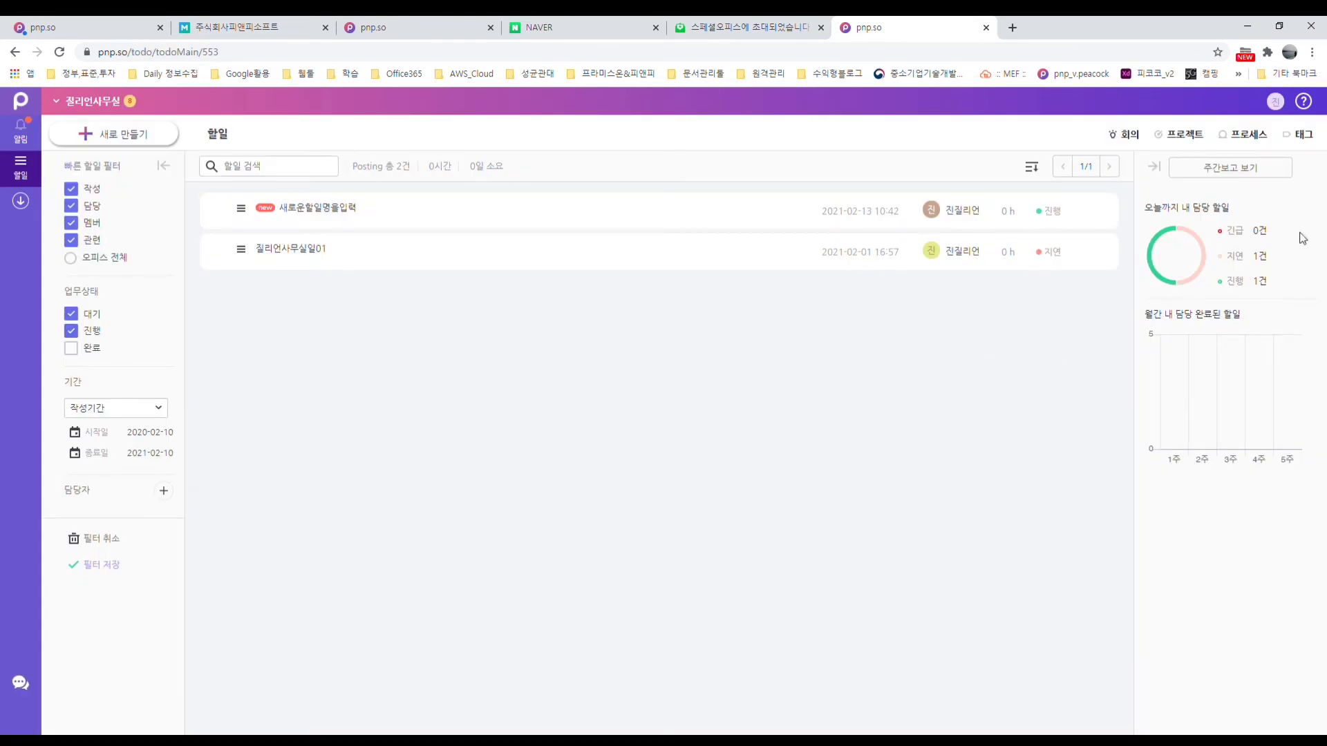
Step: Start a new to-do titled '새할일을 만들 수 있어요'
left_click(145, 138)
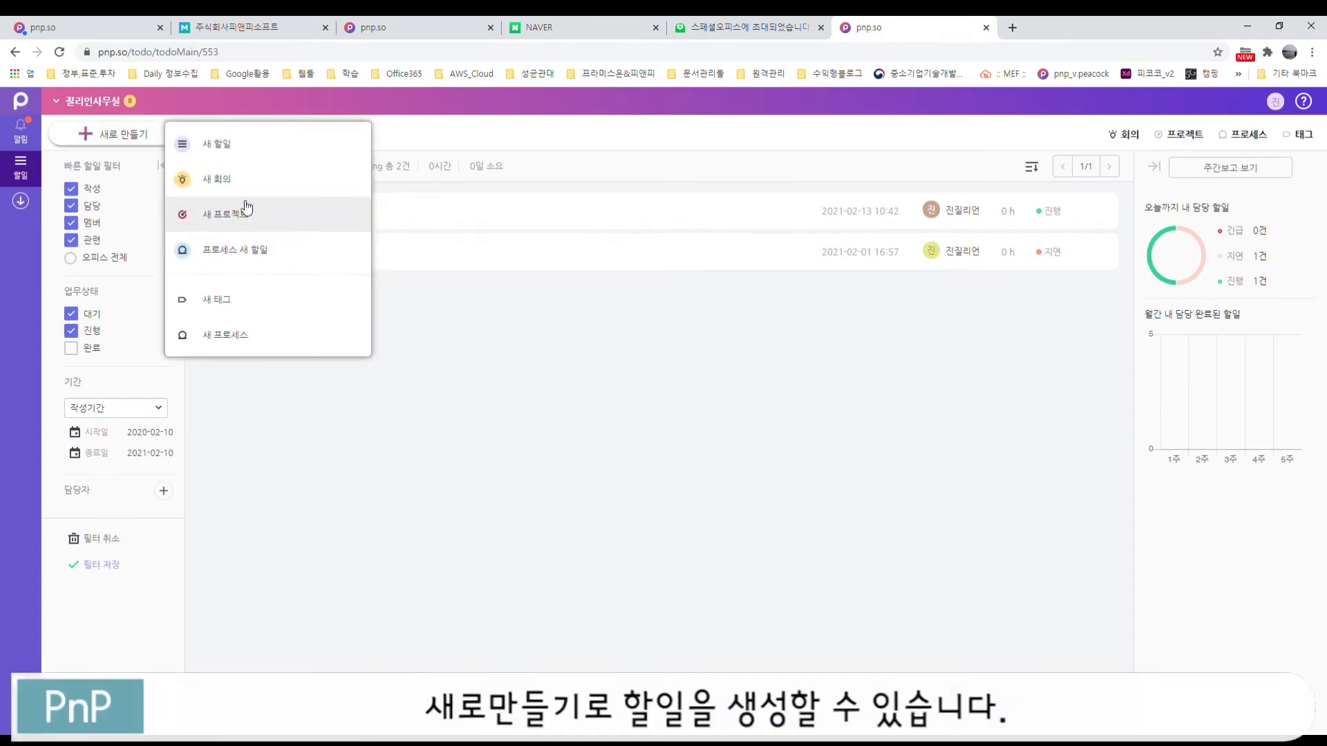
left_click(219, 145)
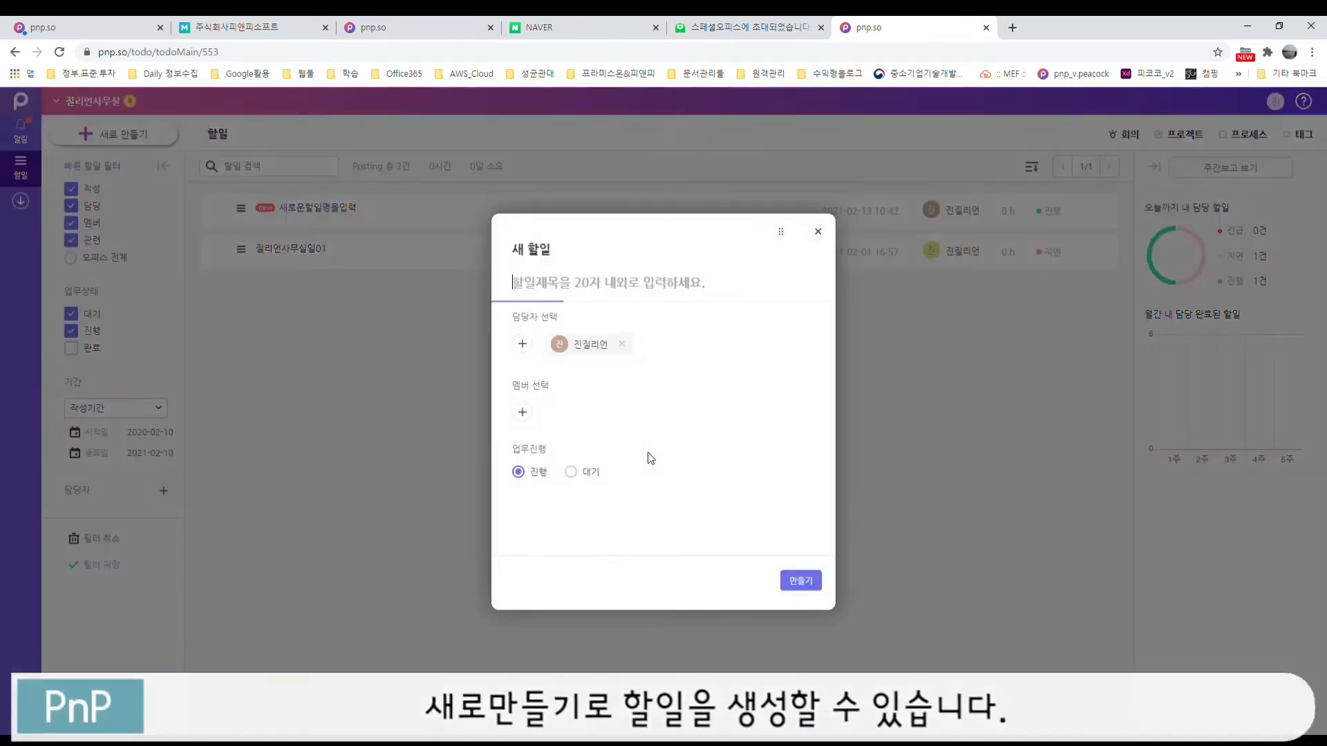
type("새항")
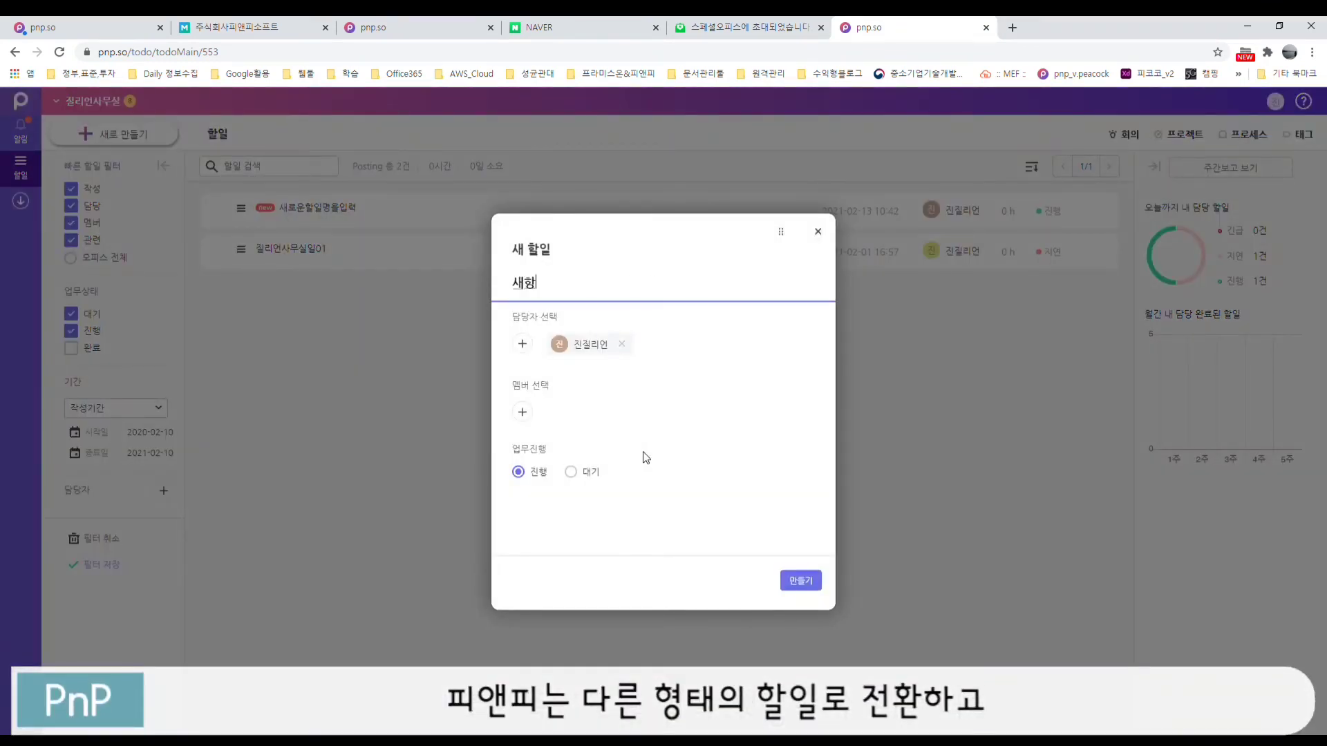
type("일을 만들 수 ")
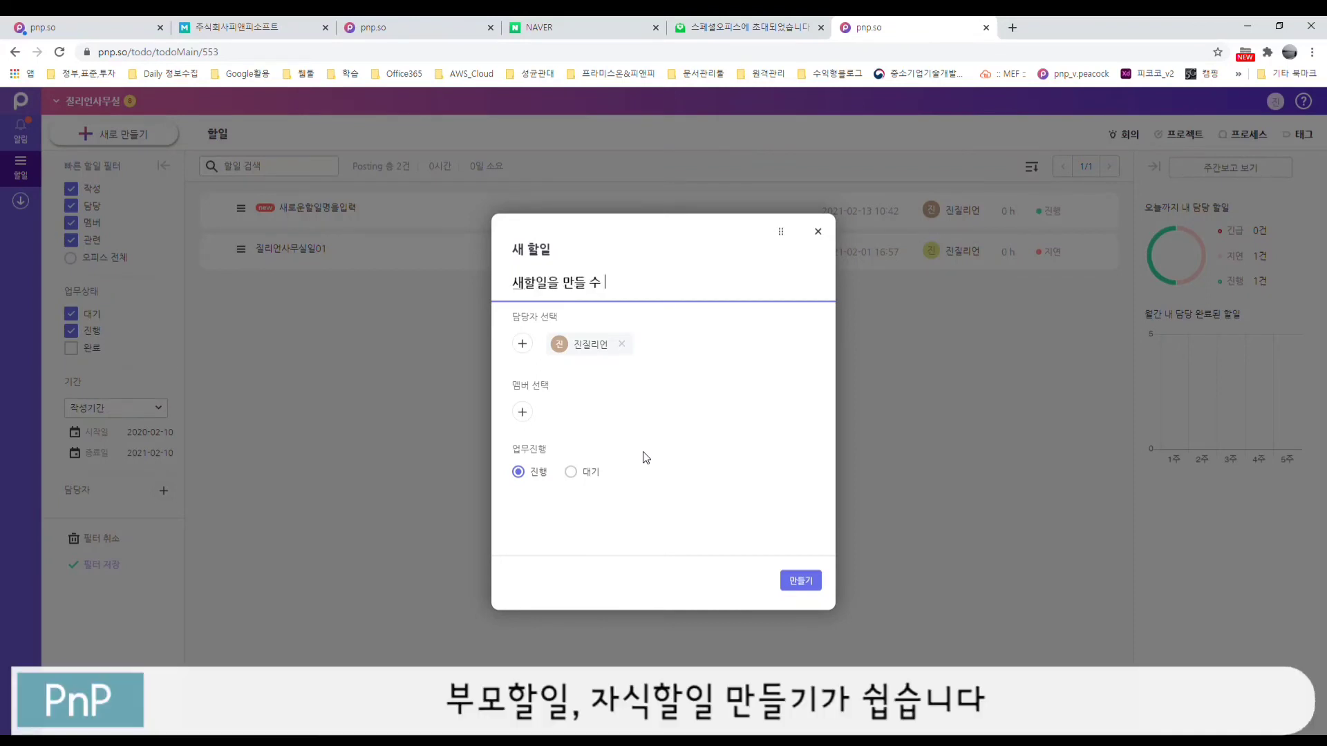
type("있어요.")
Step: Add the second, third and fourth listed people as the to-do's members
left_click(523, 413)
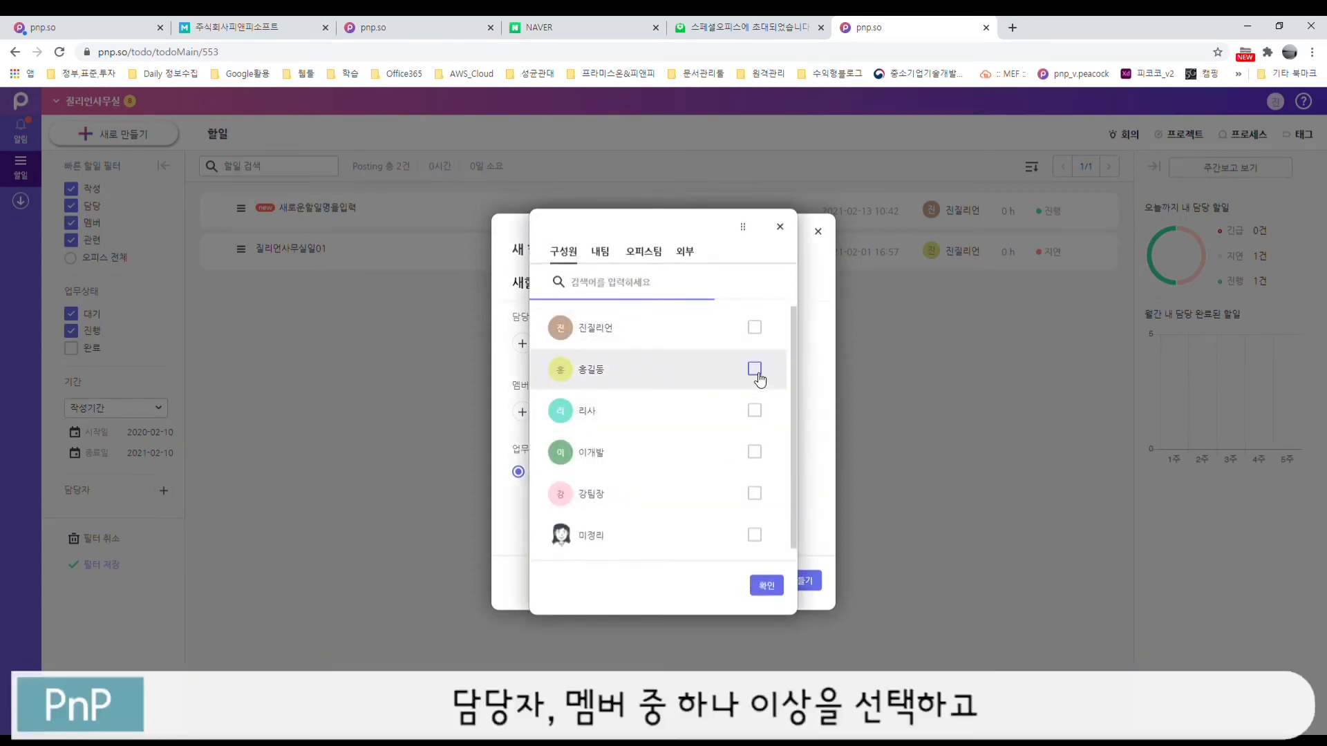
left_click(754, 370)
left_click(755, 411)
left_click(755, 453)
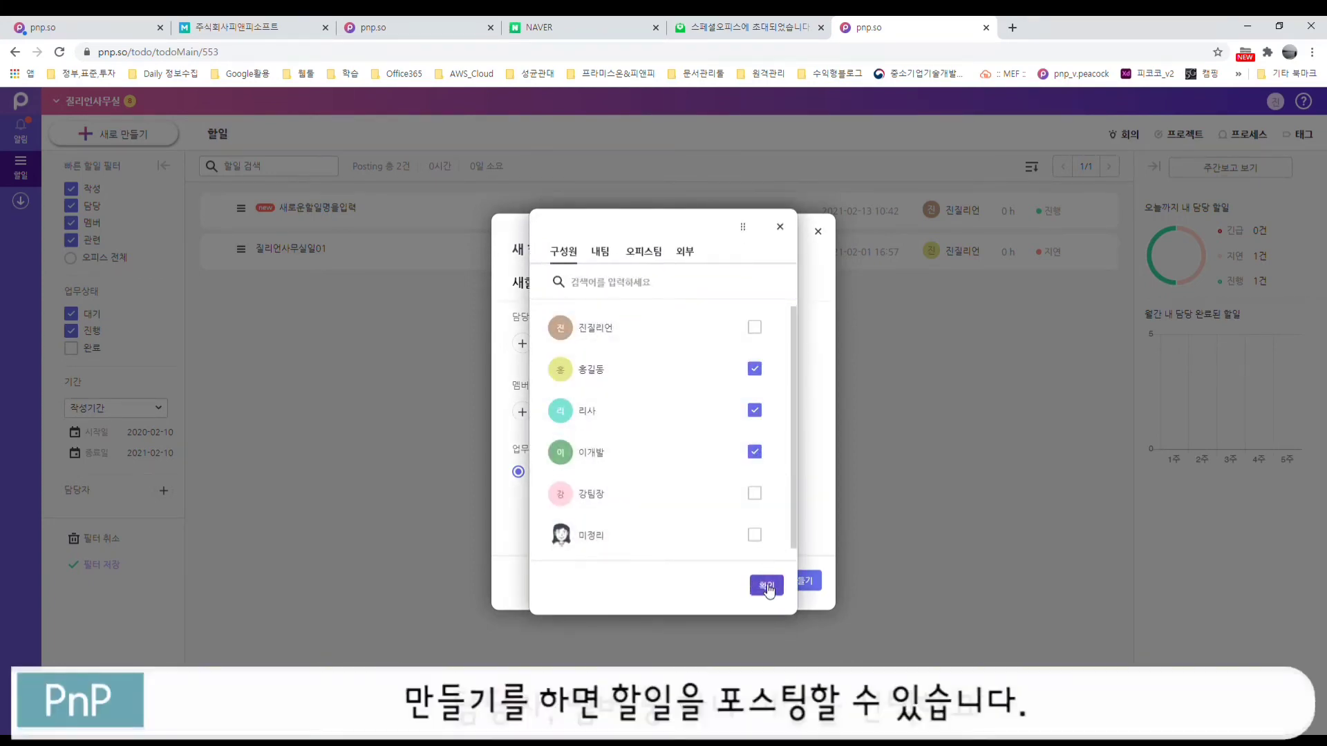
left_click(767, 586)
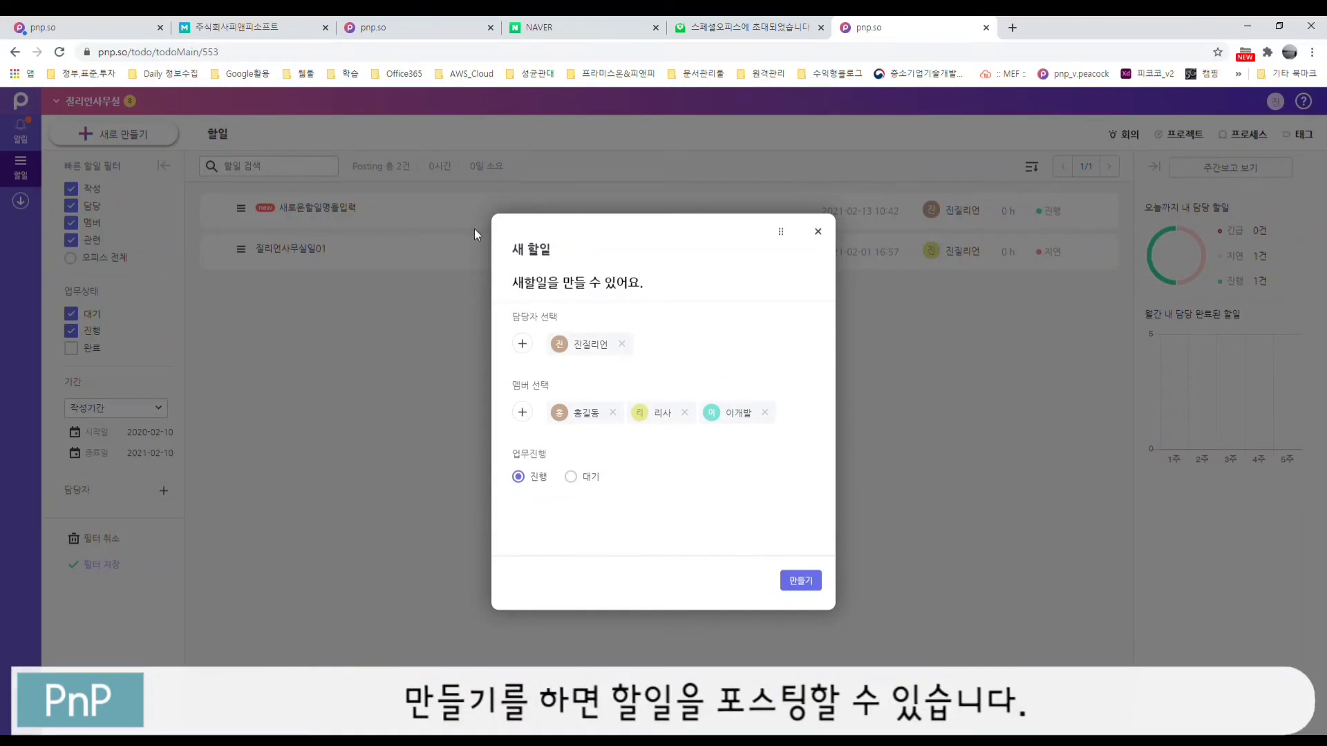
Step: Create the to-do and save its first content entry '번째 내용입력'
left_click(801, 580)
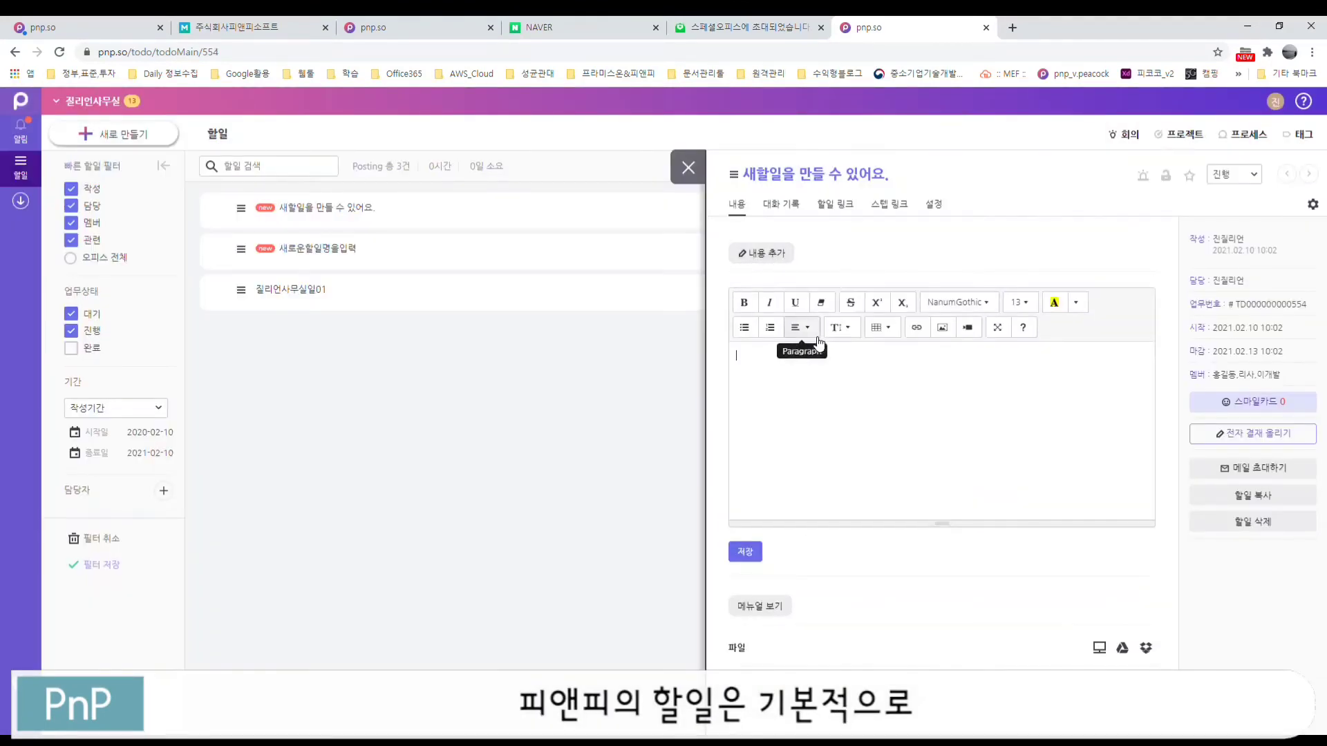
type("번째")
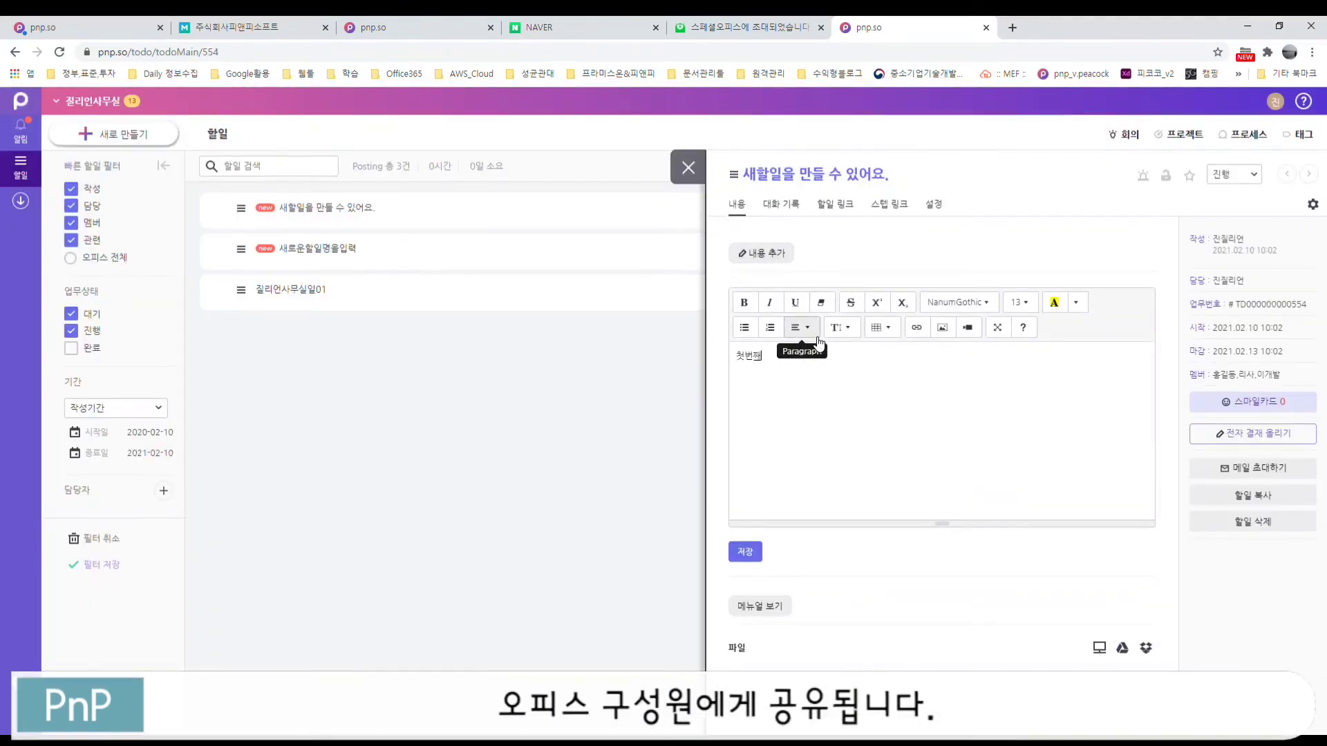
type(" 내용입력")
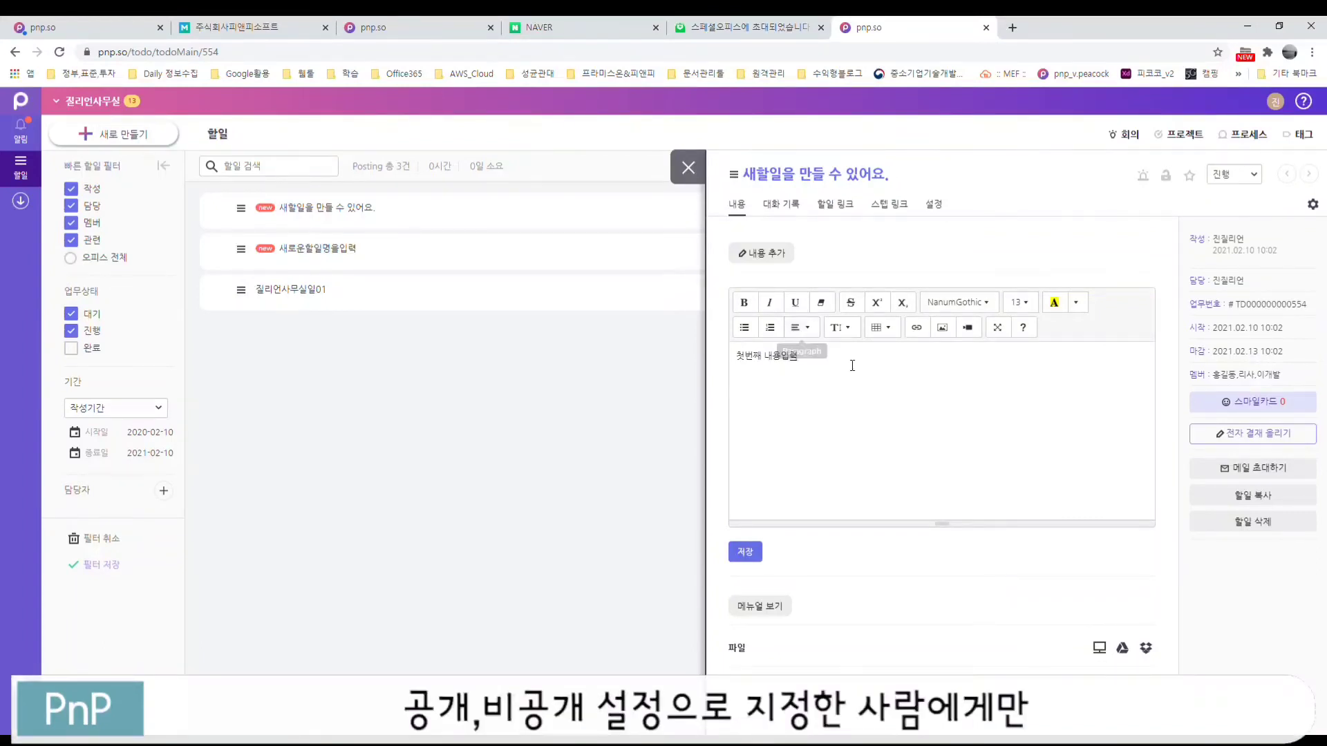
left_click(752, 553)
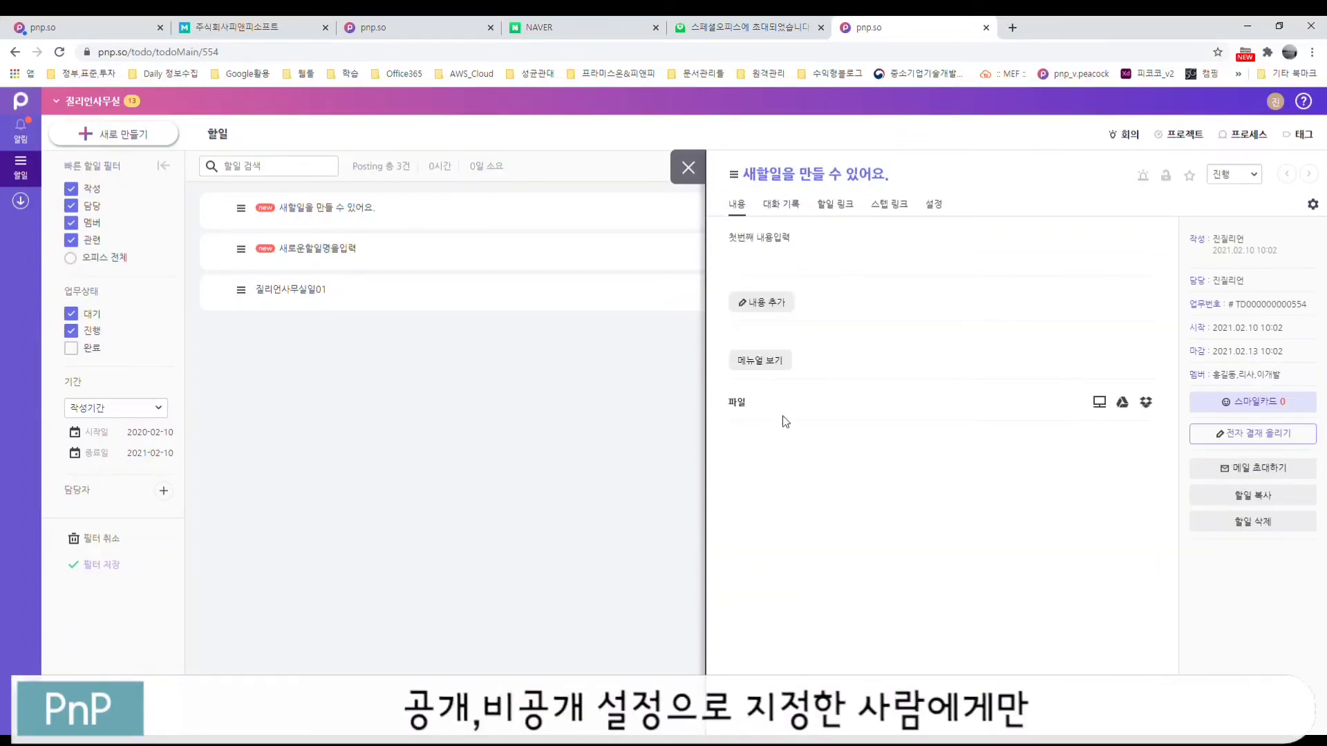
Step: Save a second content entry '두번째 내용입력', then view the 대화 기록 history
left_click(761, 302)
type("드")
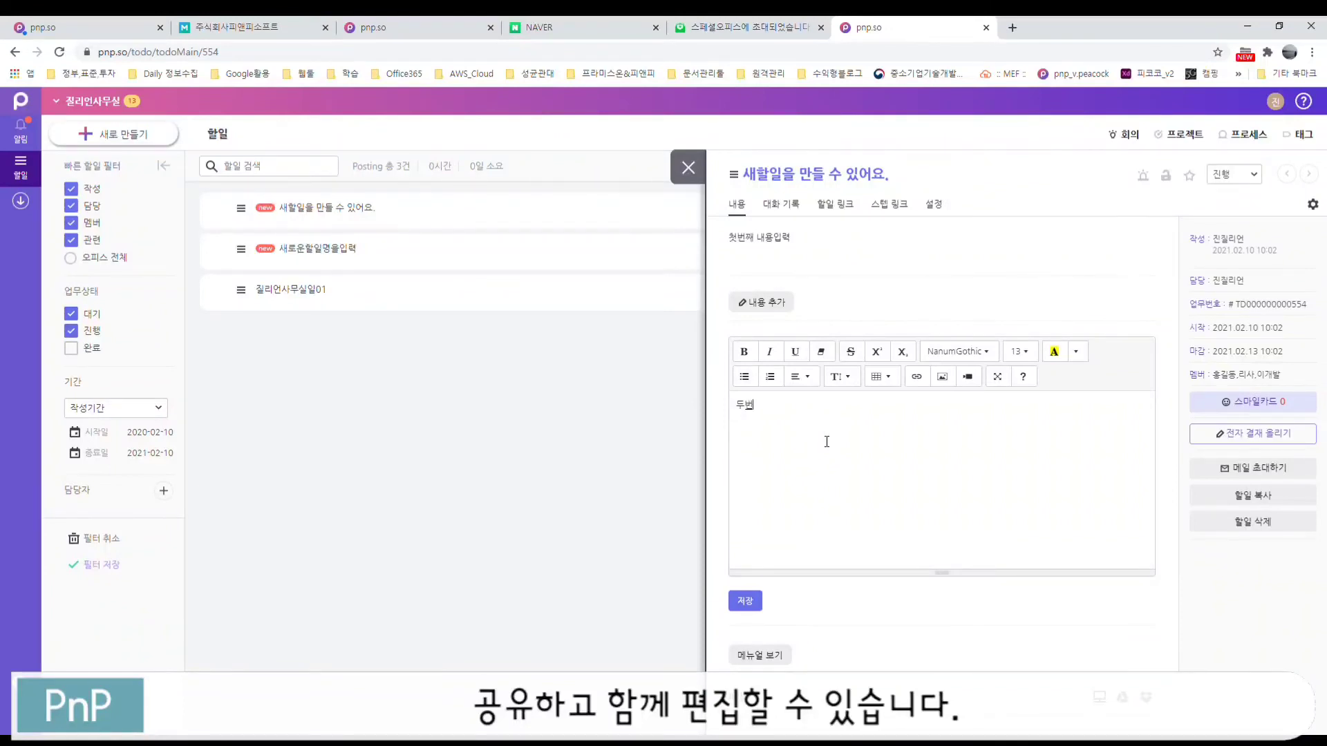
type("번째 내용이")
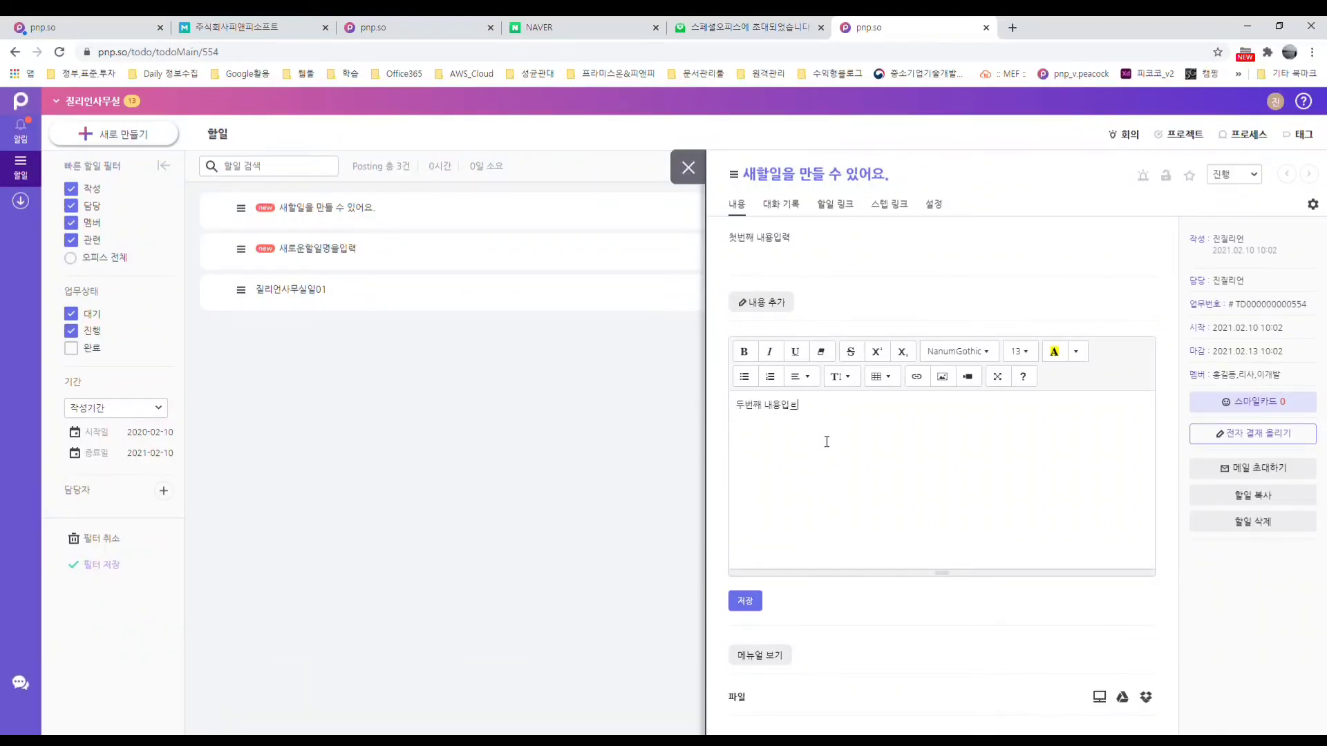
type("력")
left_click(745, 601)
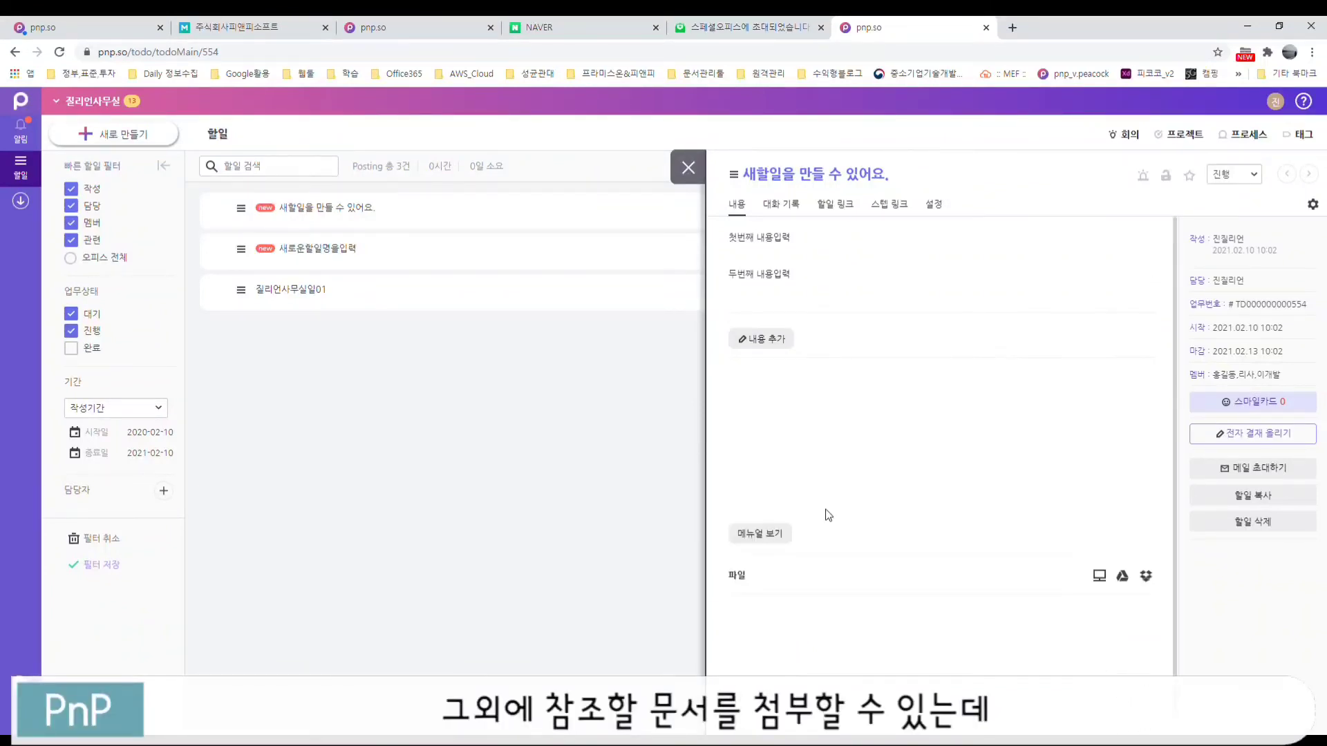
left_click(773, 340)
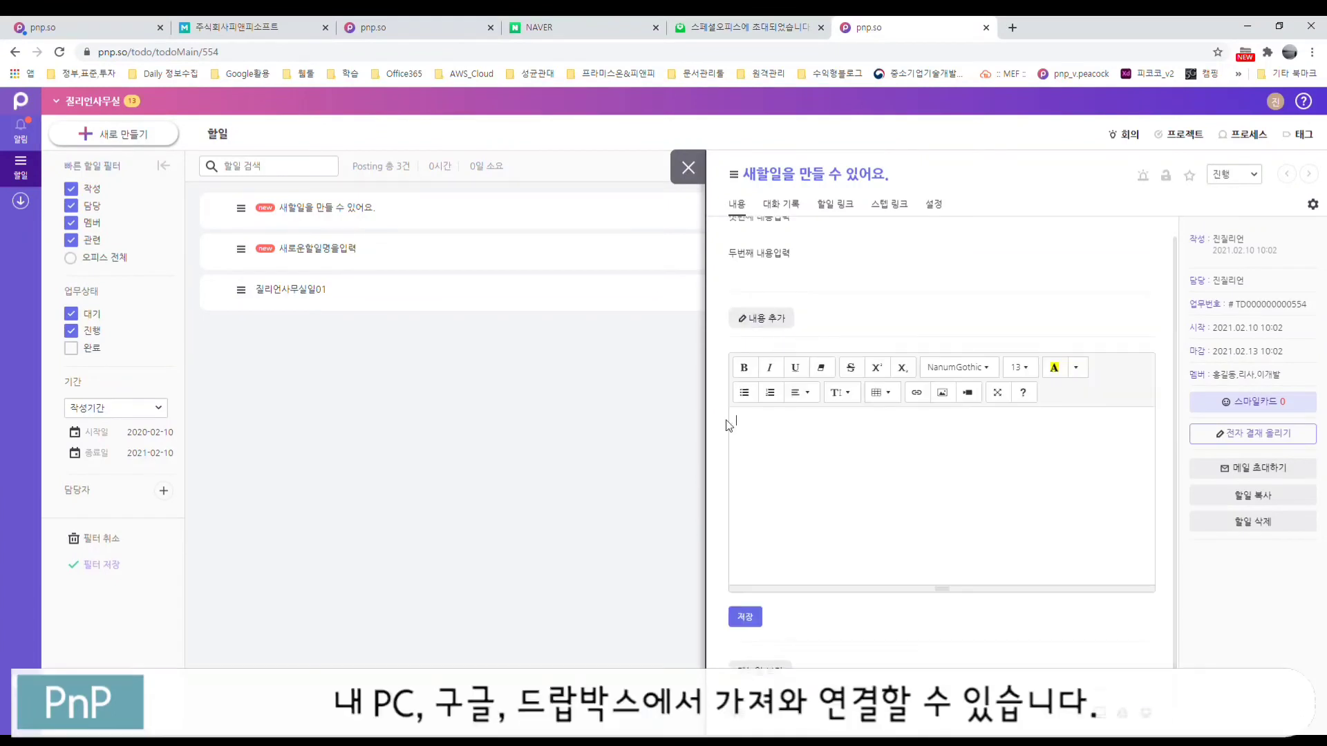
left_click(794, 205)
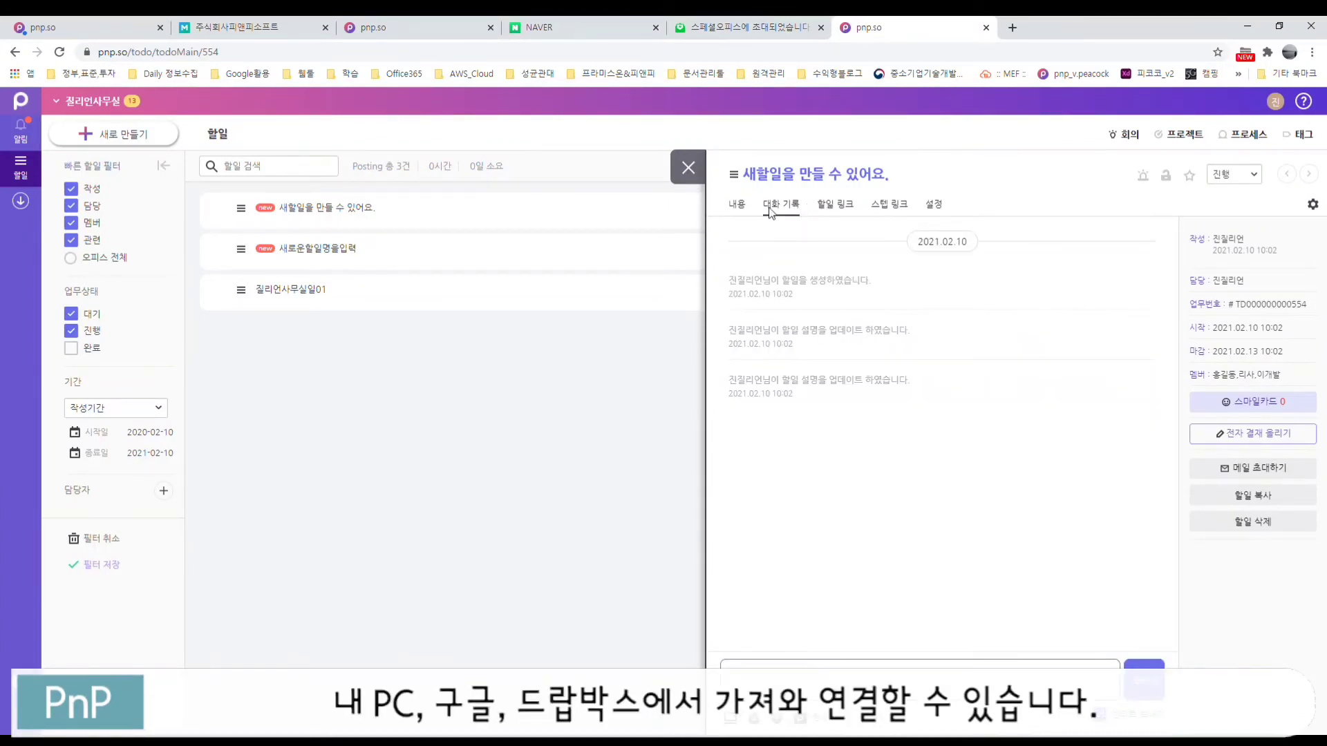
Step: Post the chat message '서로간에 의사소통이 가능해요' on the to-do
left_click(793, 693)
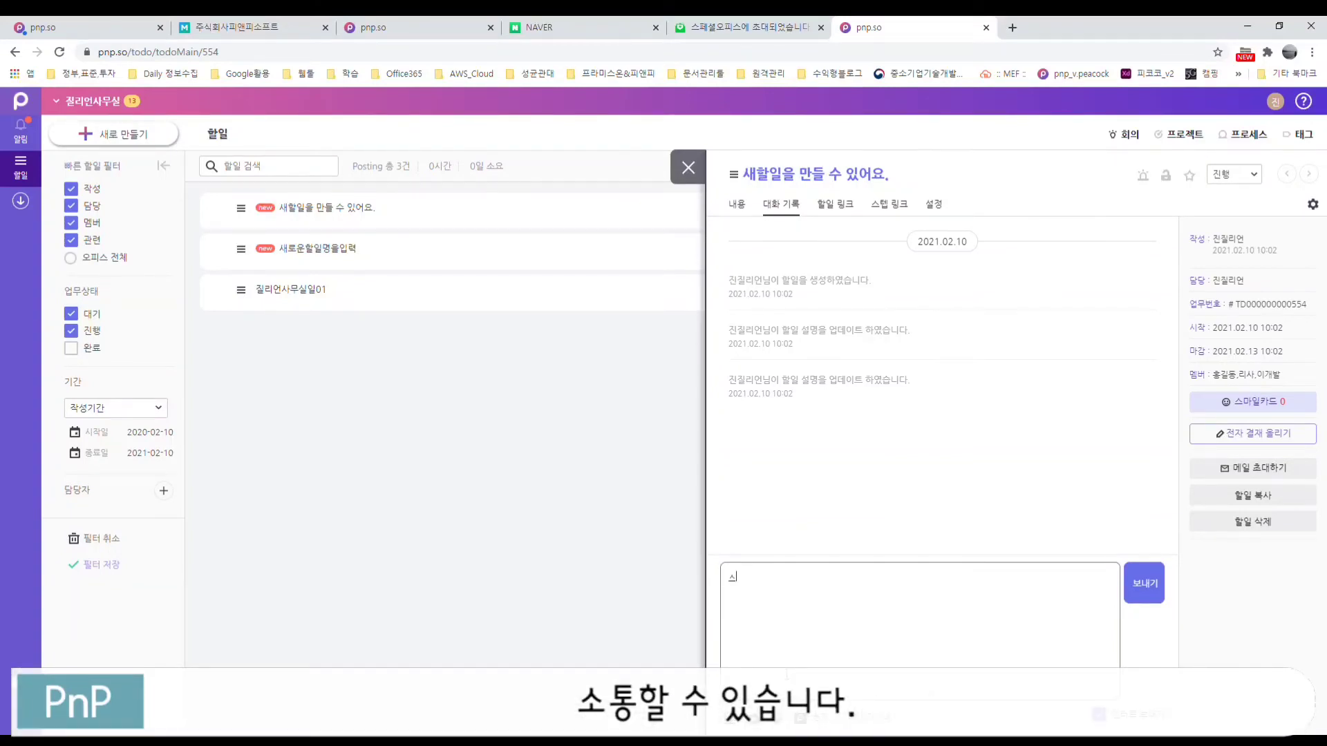
type("서로간에")
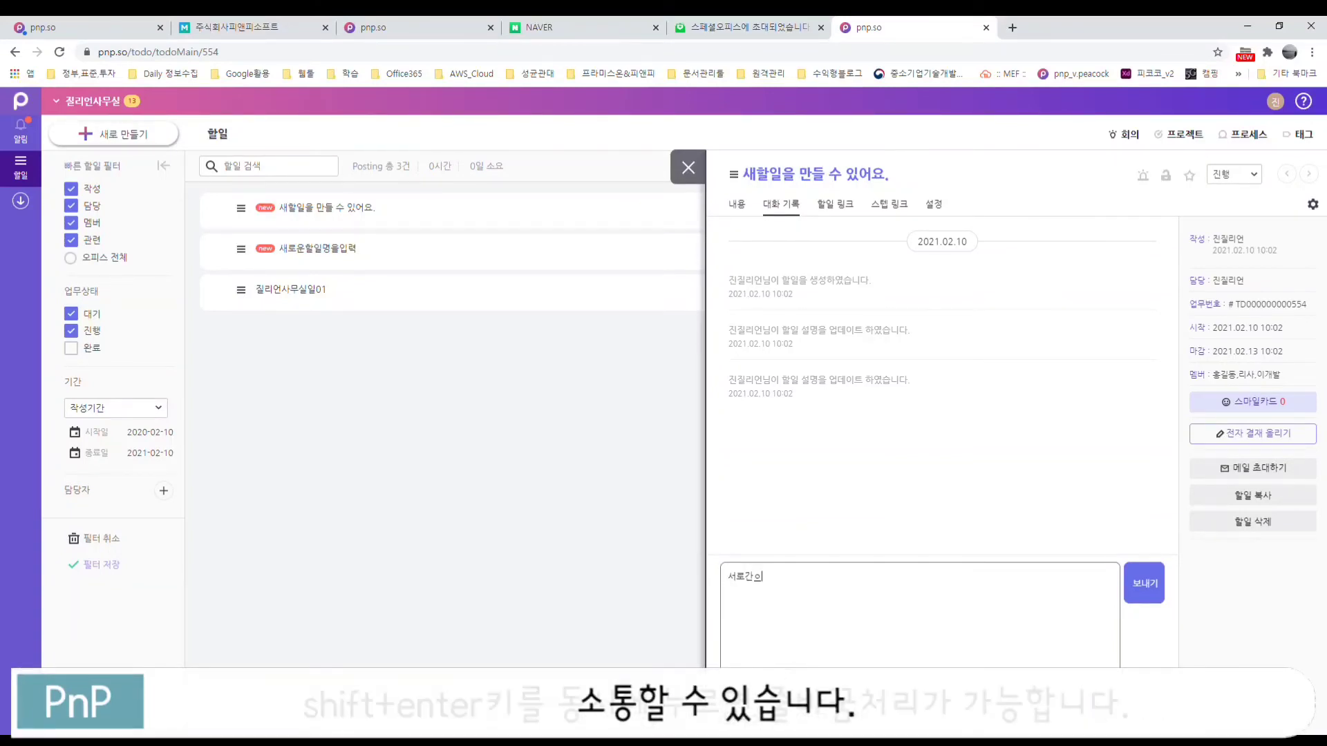
type(" 의사")
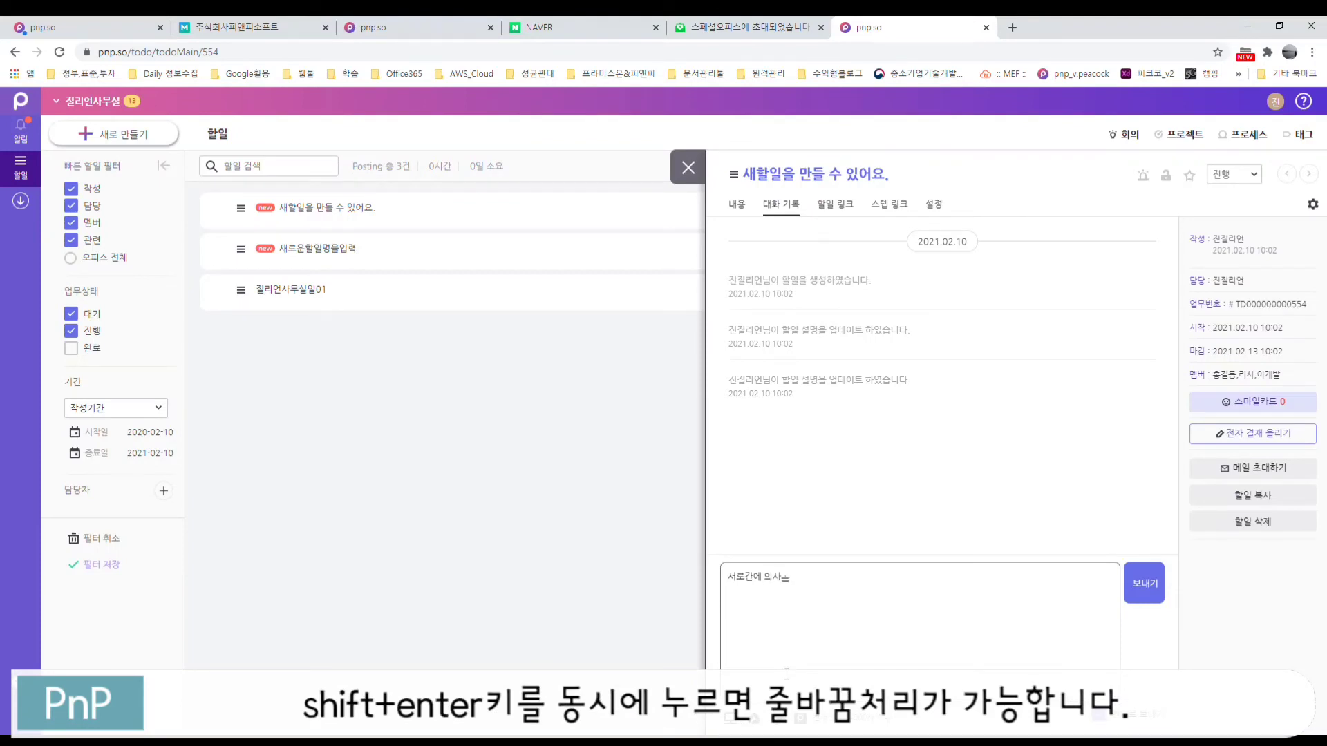
type("소통이 가능해")
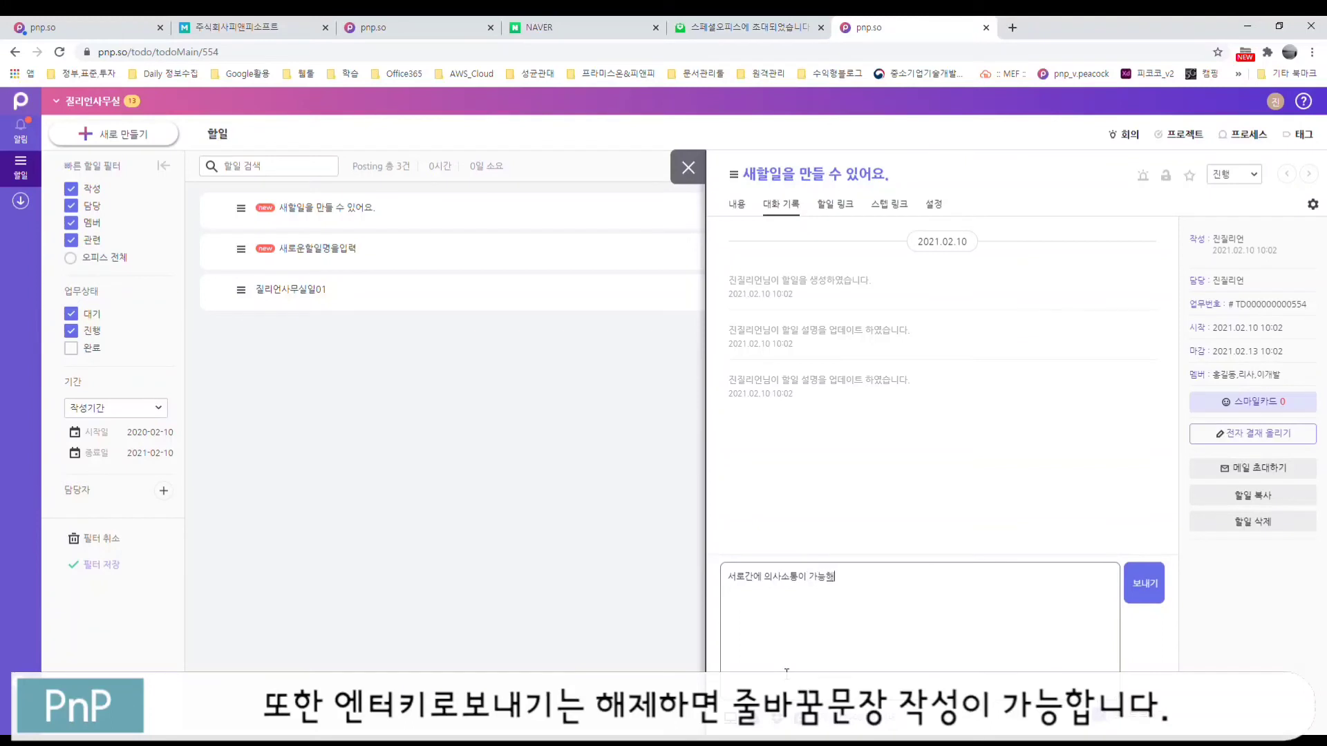
type("요")
key("Return")
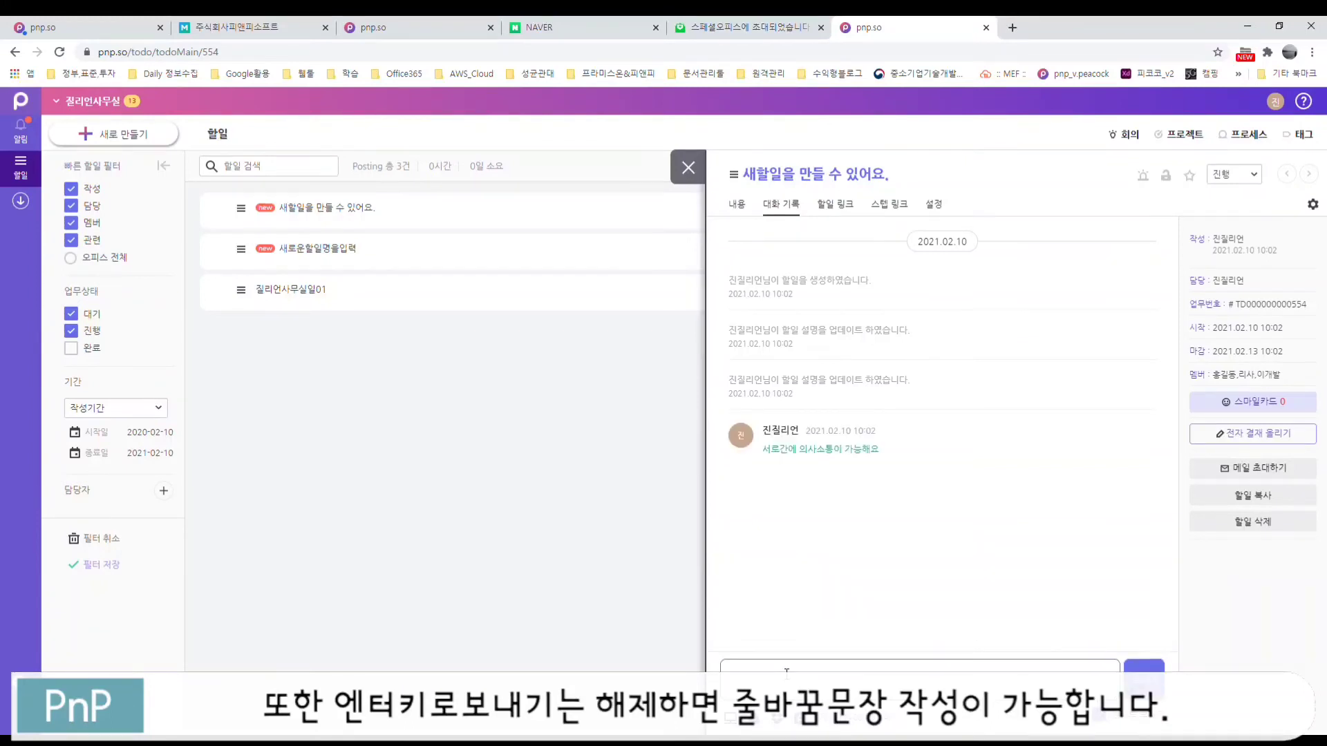
Step: Post a second message mentioning a team member with 헬로우, then view 할일 링크
left_click(783, 673)
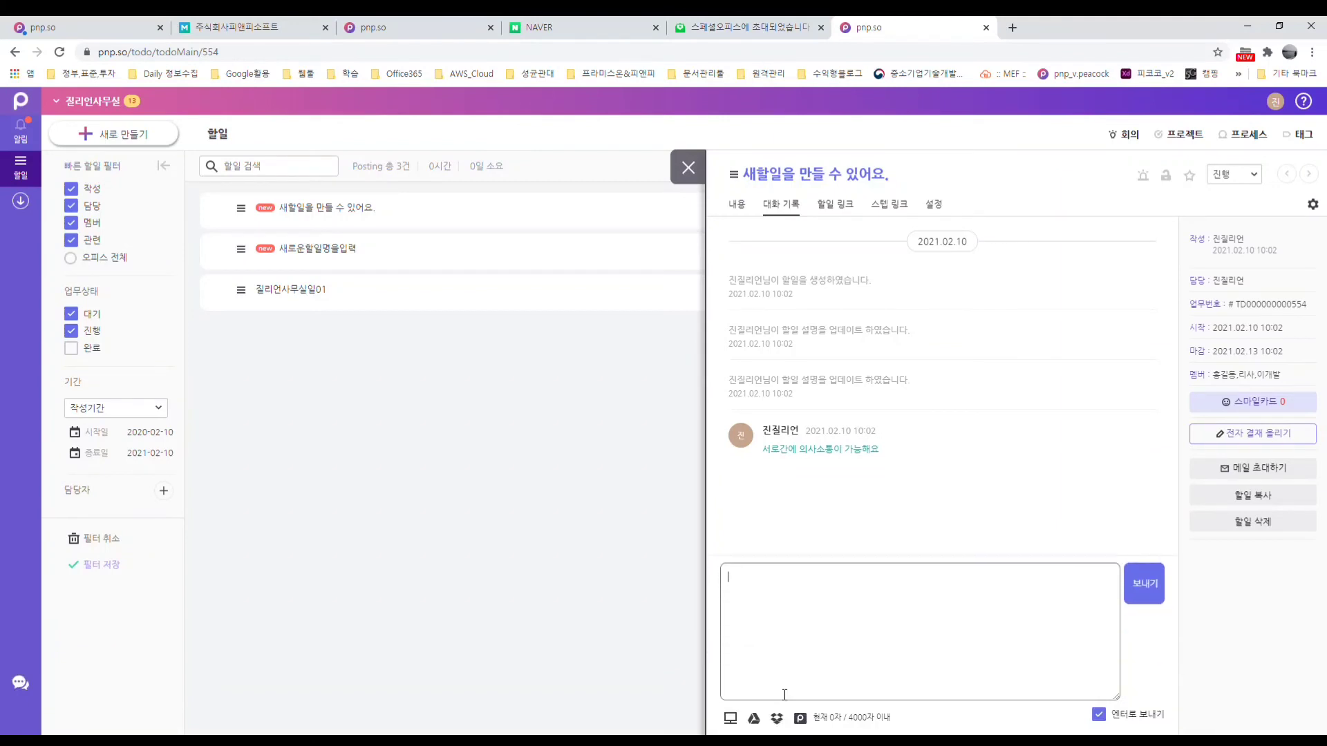
type("@")
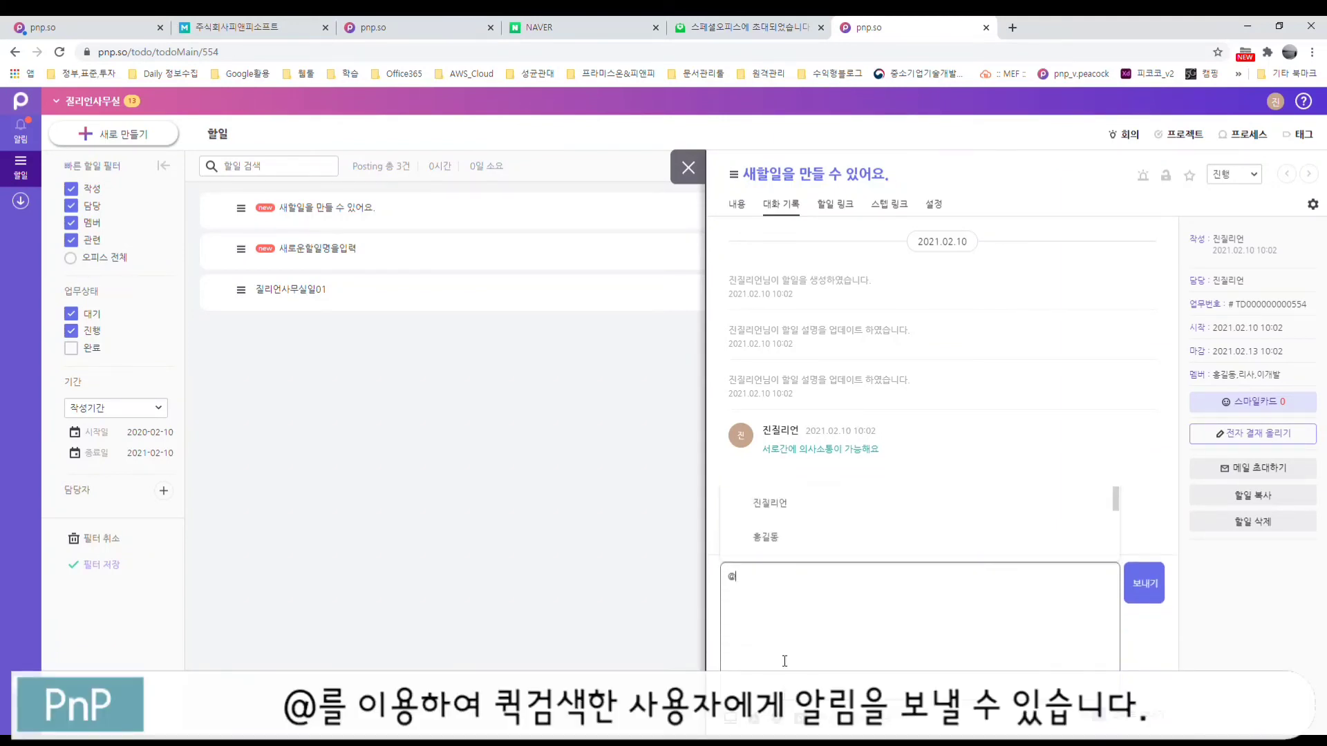
left_click(778, 539)
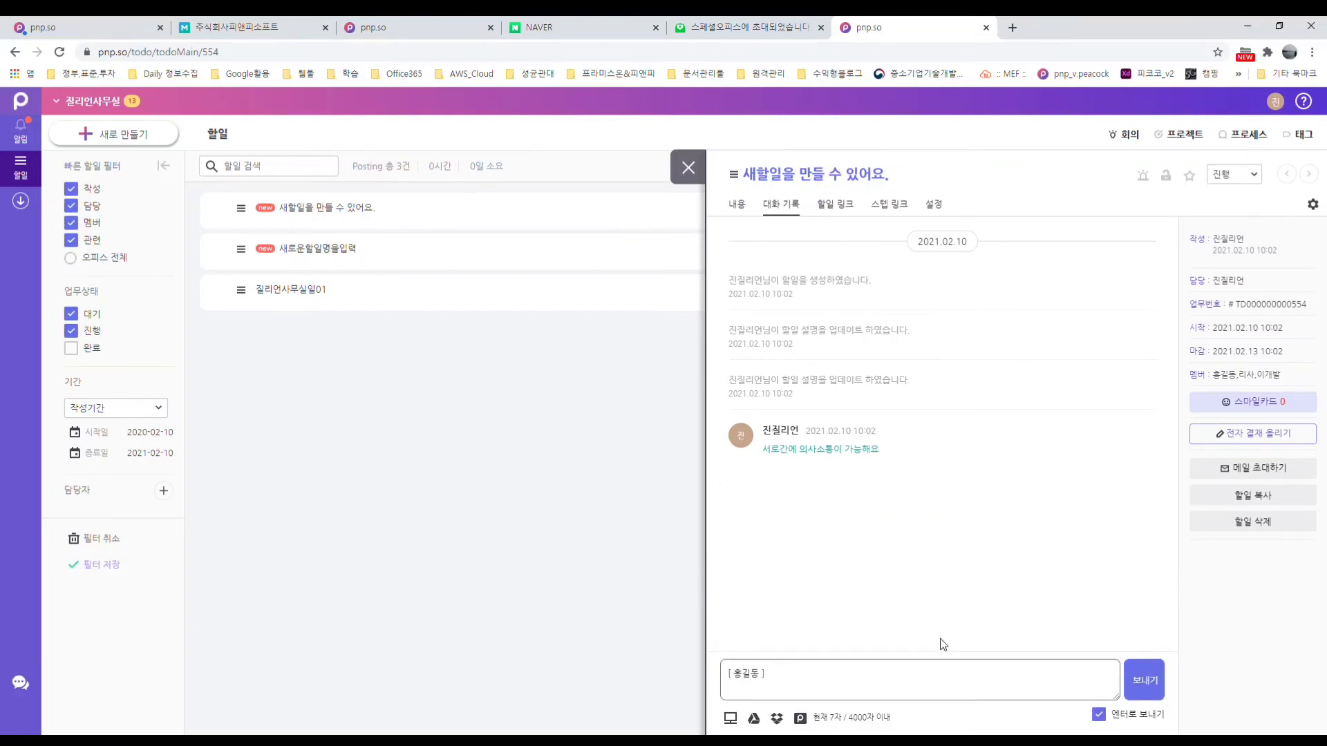
left_click(921, 681)
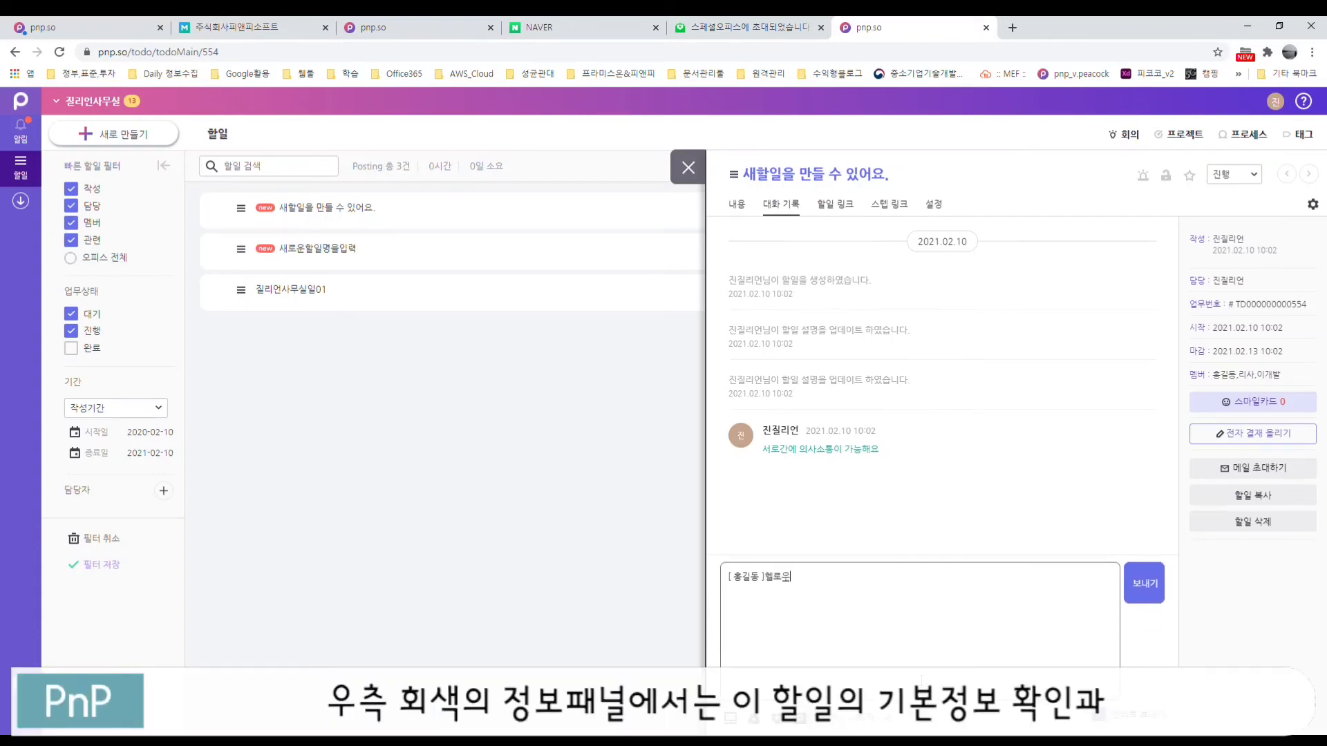
key("Return")
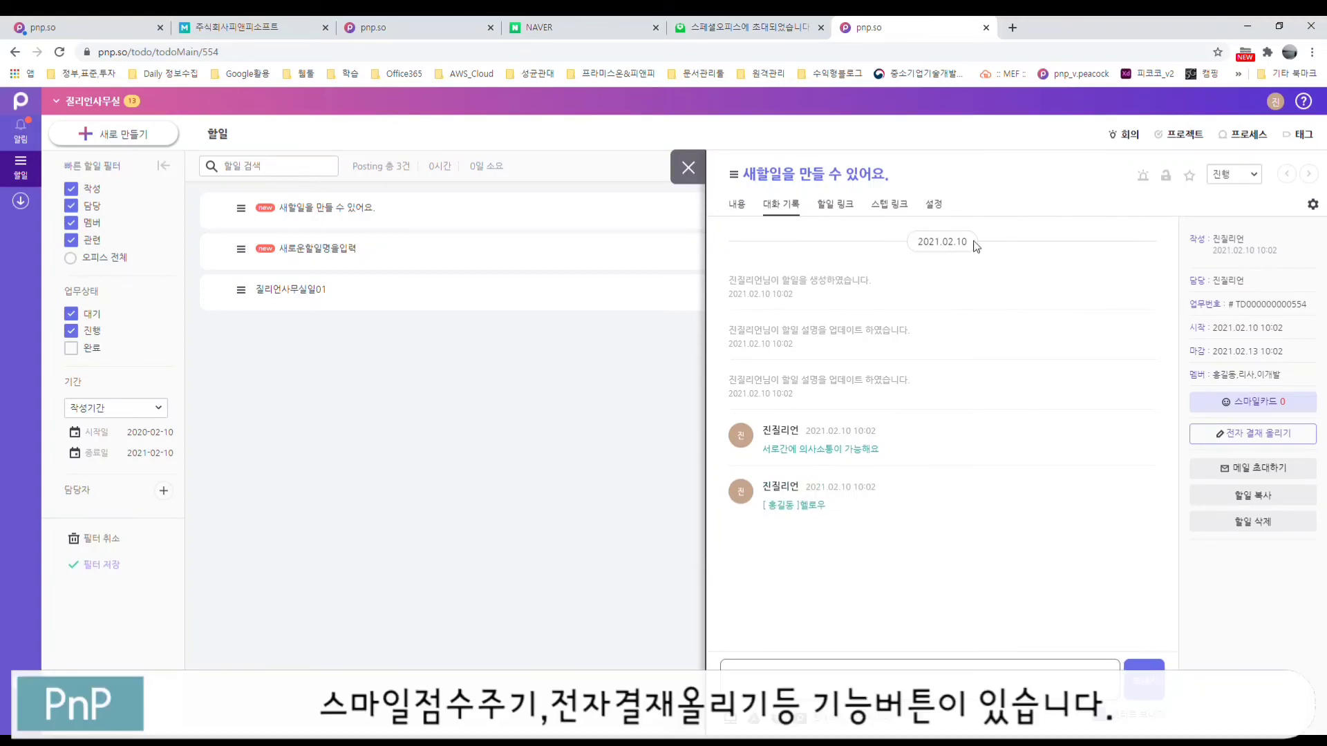
left_click(836, 206)
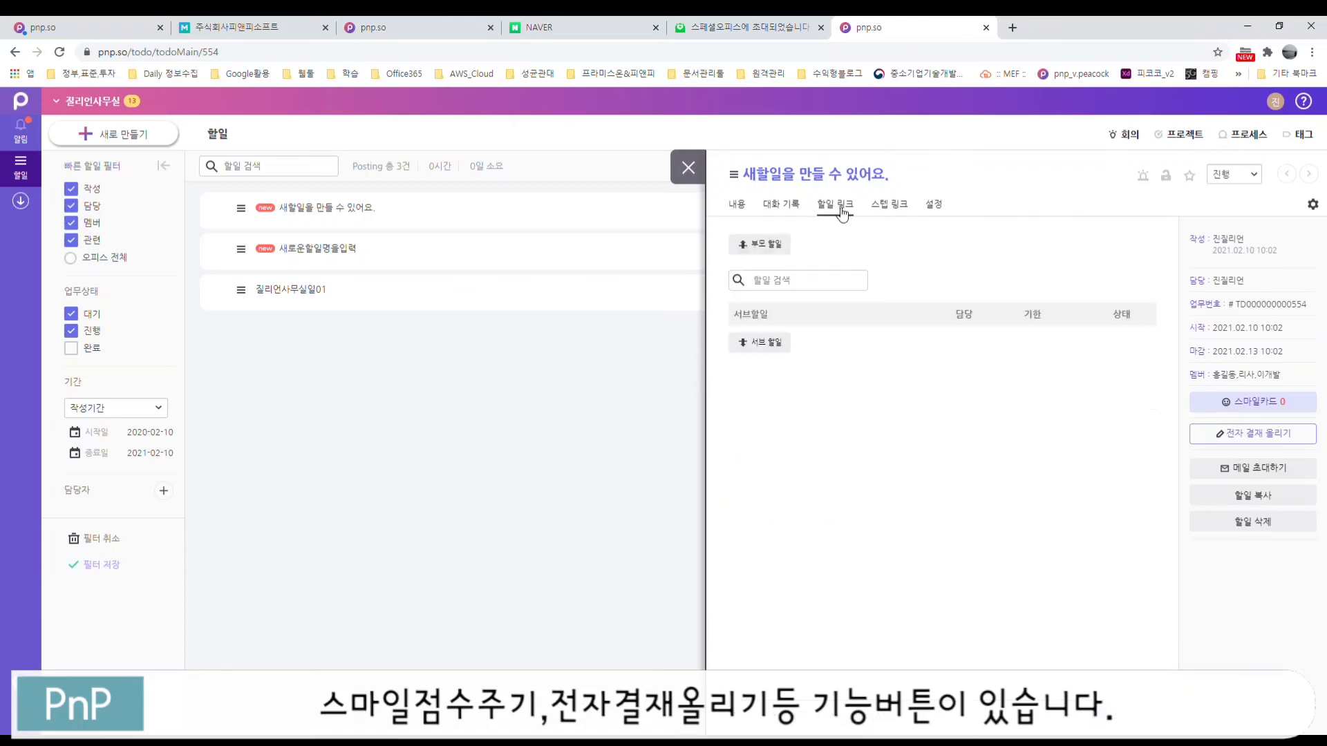
Step: Open and close the 부모 할일 search, then add a blank sub-task row
left_click(767, 246)
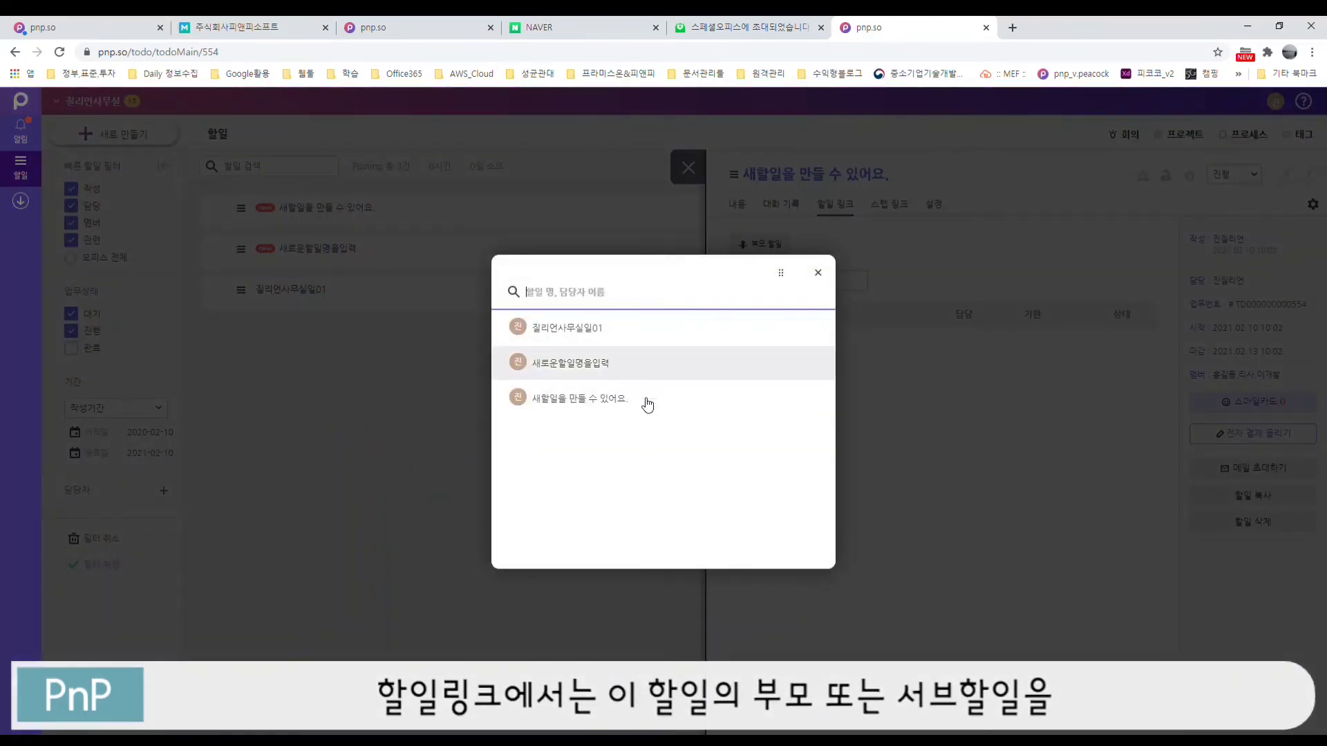
left_click(818, 272)
left_click(763, 342)
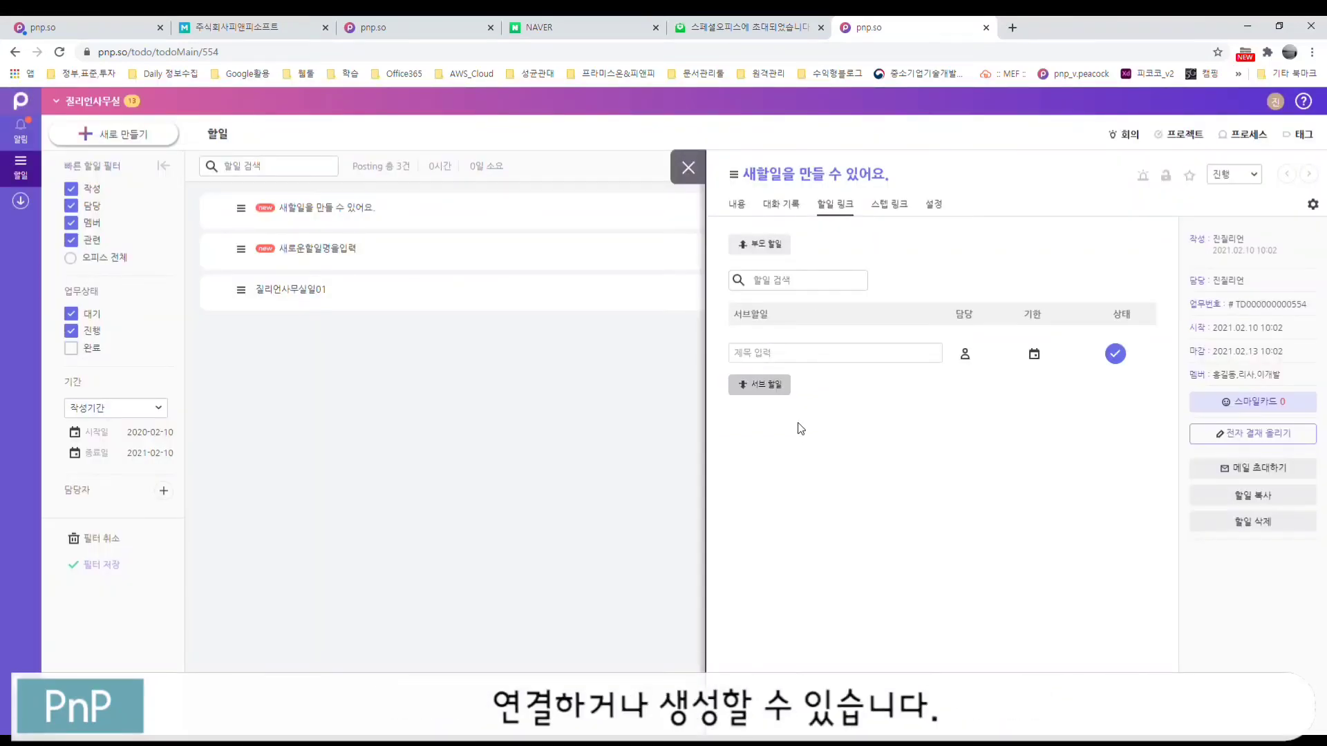
left_click(792, 354)
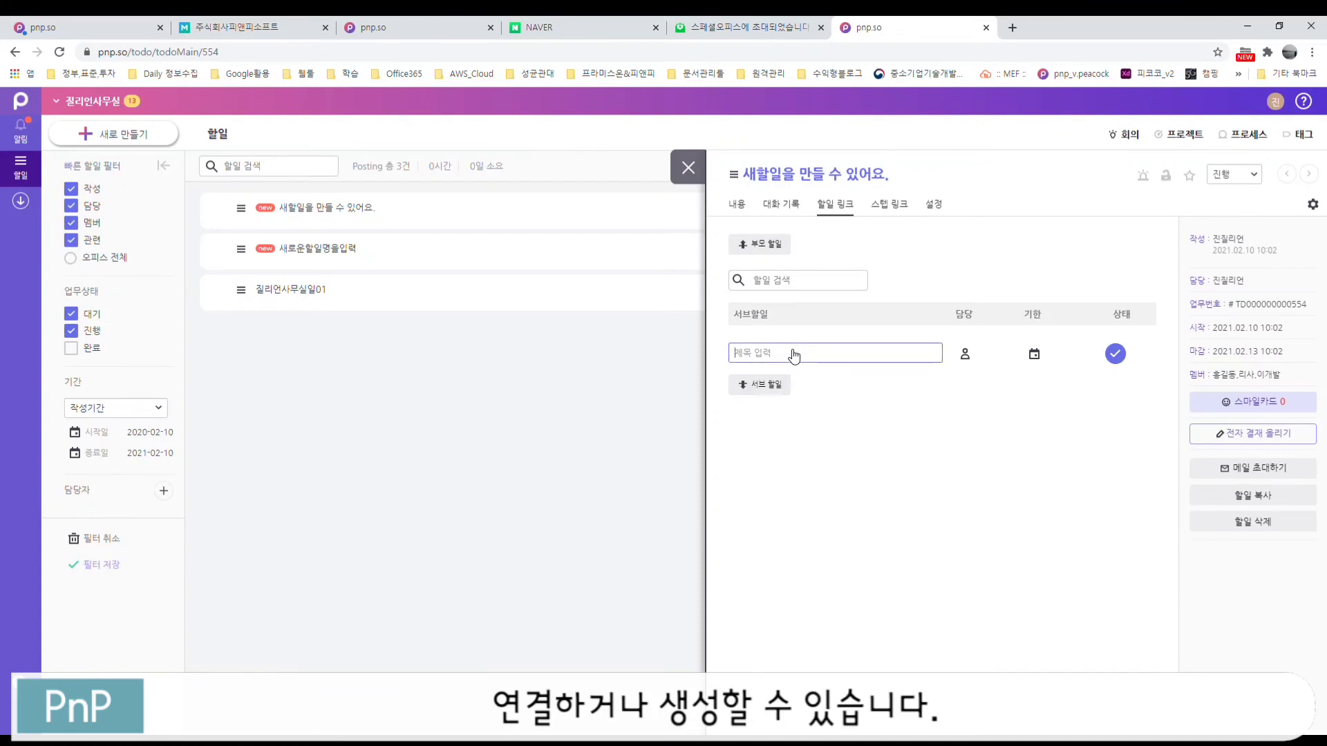
Step: Check 스텝 링크, open and close the 프로세스 템플릿 search, then view 설정
left_click(899, 206)
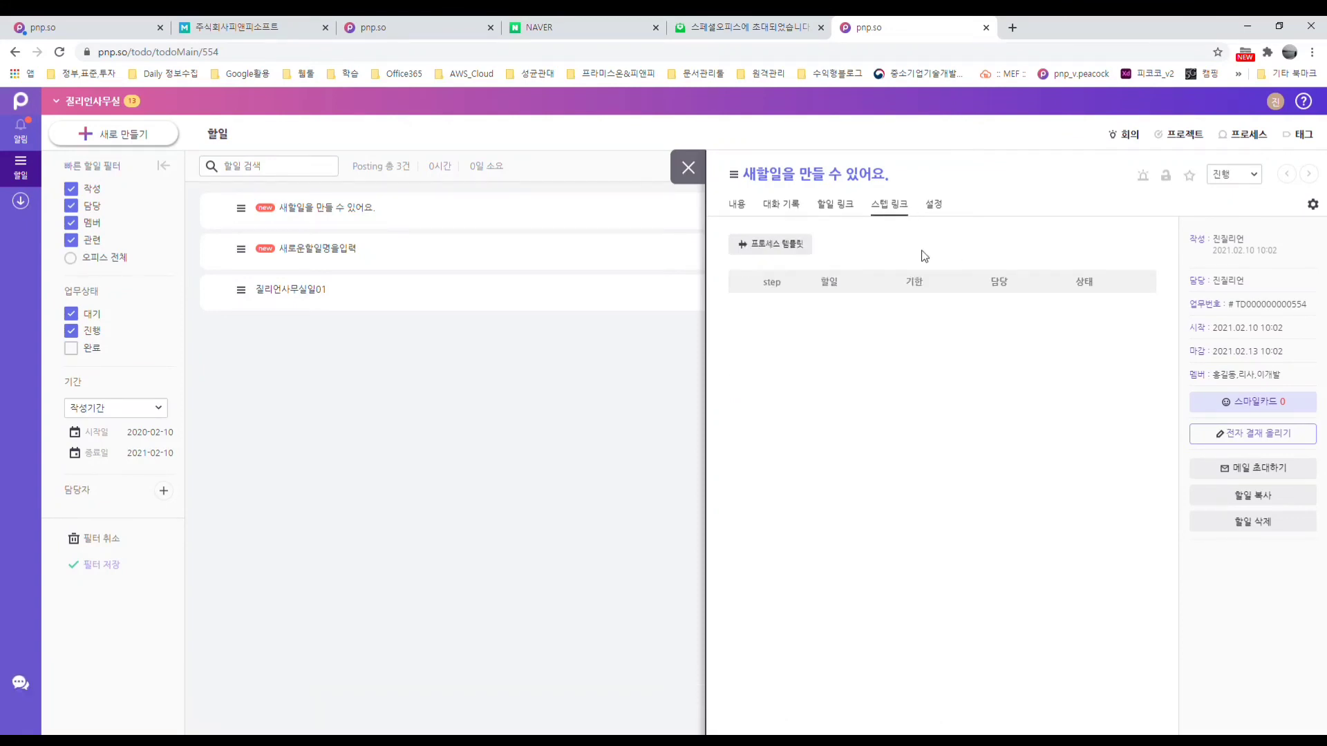
left_click(785, 247)
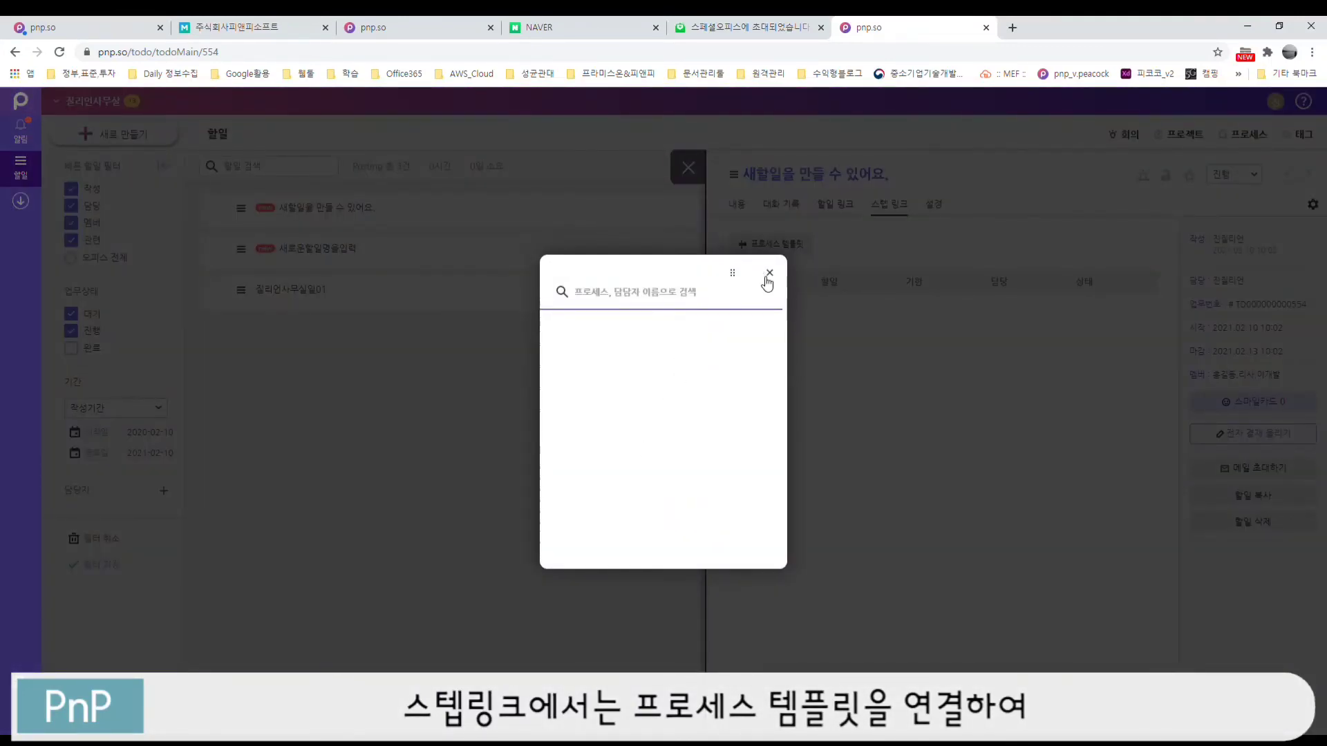
left_click(771, 276)
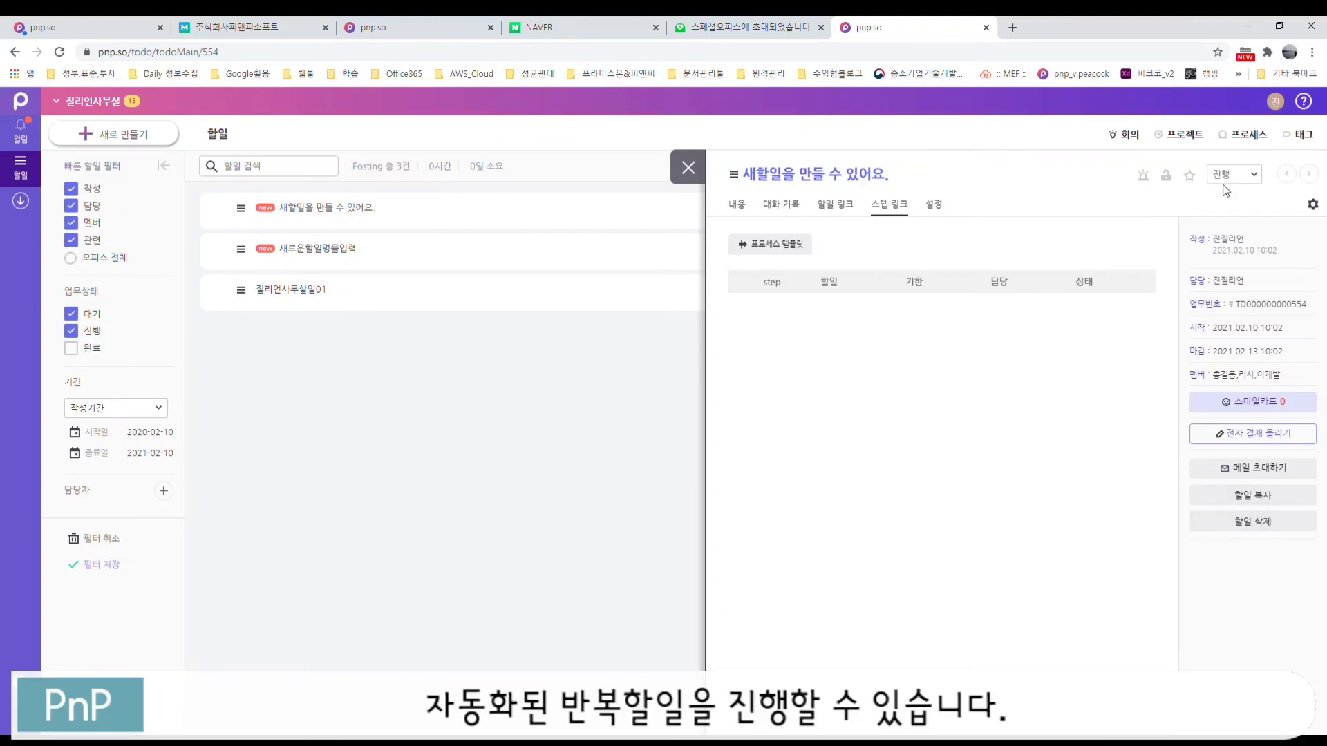
left_click(937, 205)
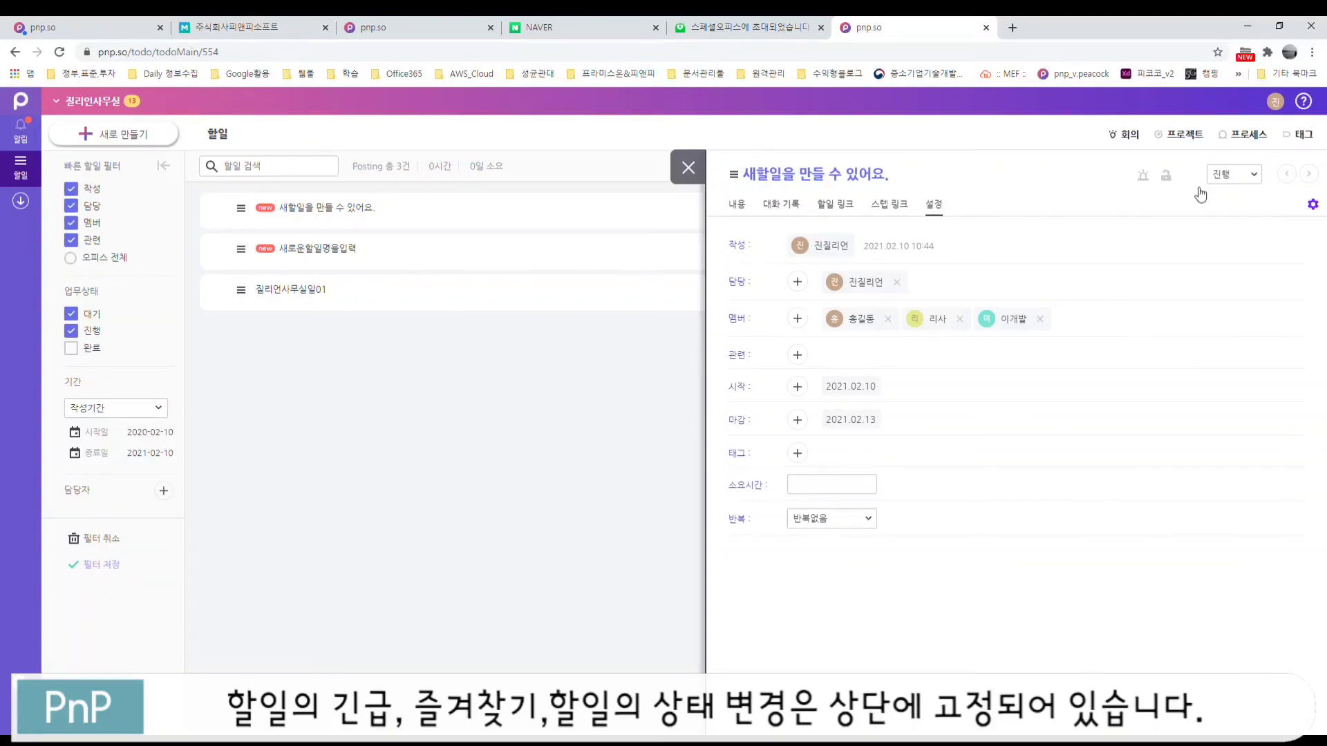
Step: Review the to-do's 설정 tab and close the to-do detail panel
mouse_move(1187, 184)
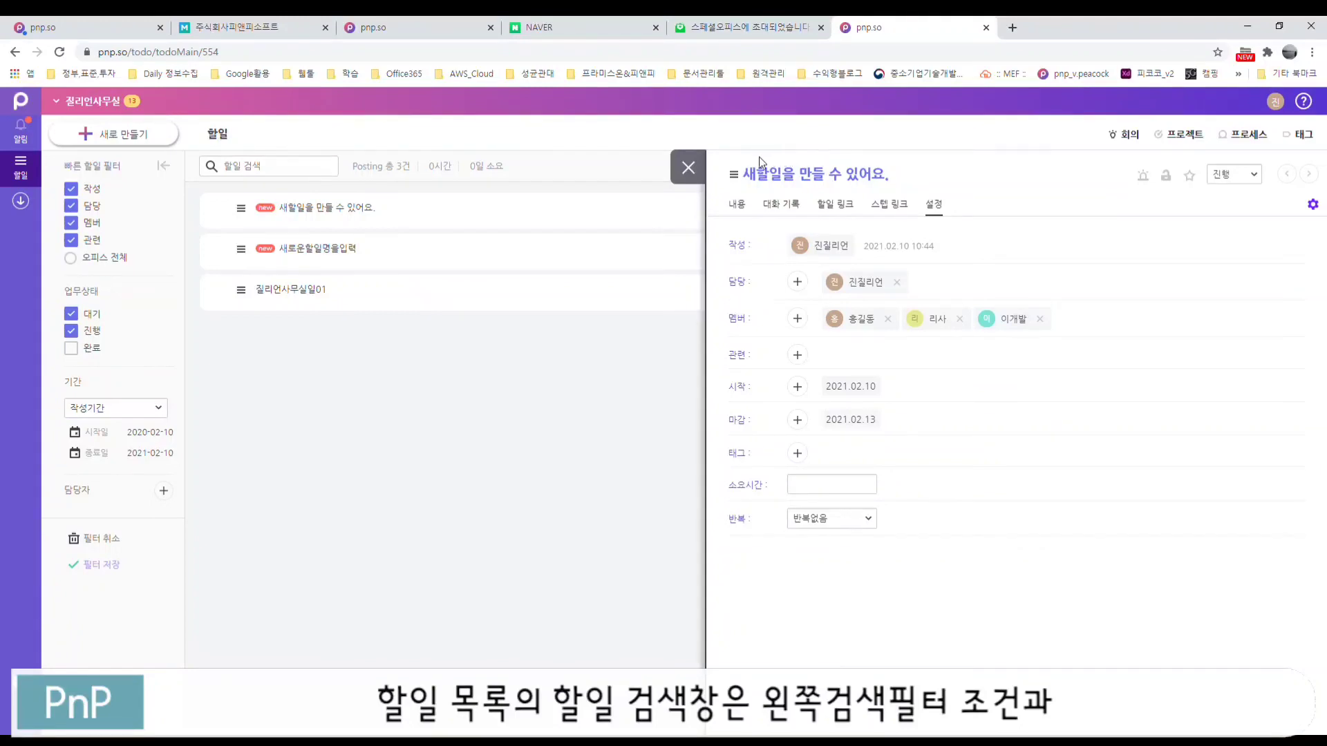
left_click(688, 168)
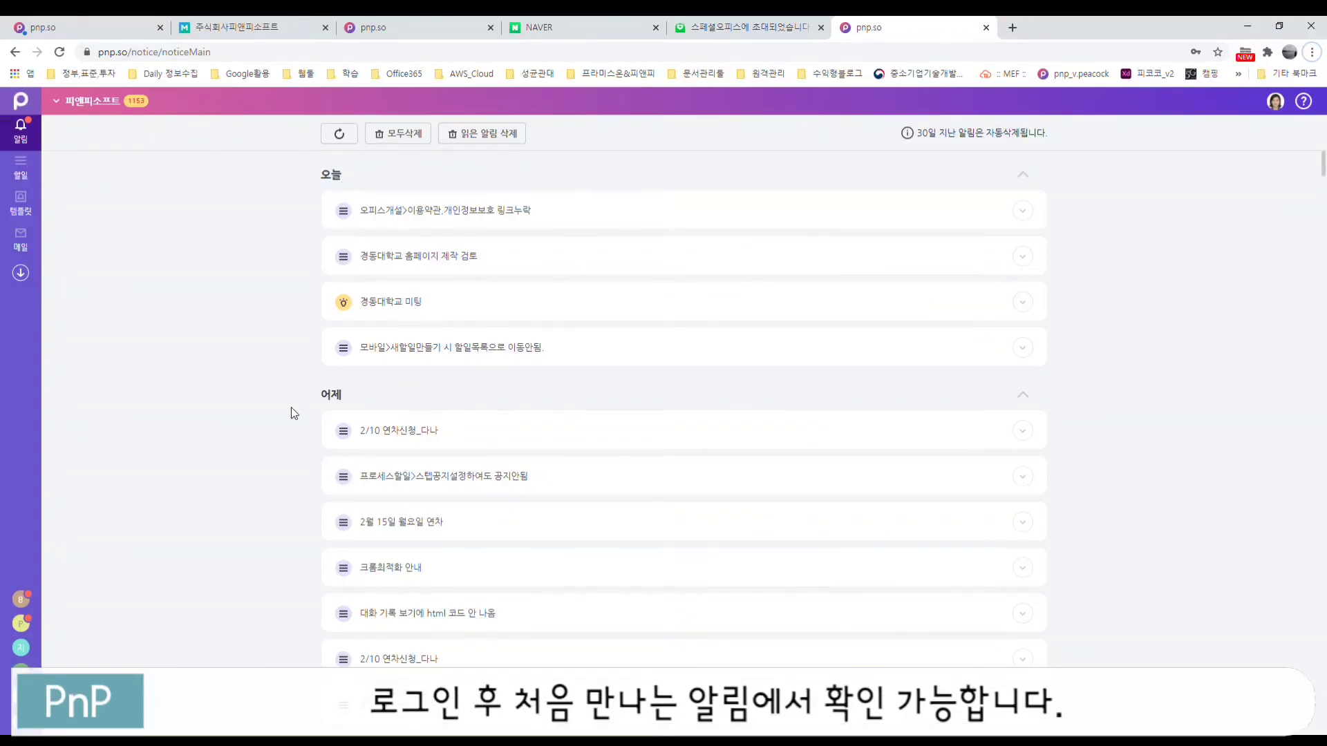
Step: Expand the 오피스개설>이용약관 개인정보보호 링크누락 notification, pin and unpin it, then delete it
scroll(453, 413, "down", 20)
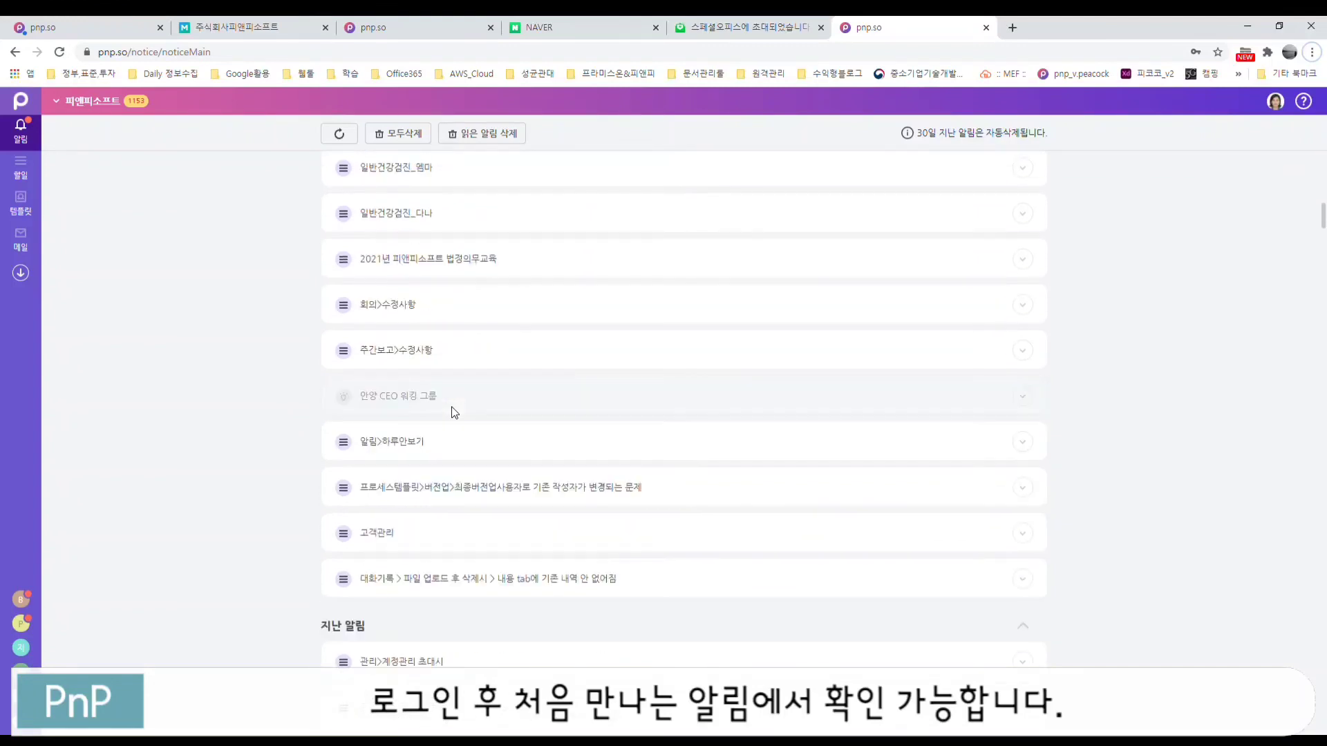
scroll(517, 601, "up", 20)
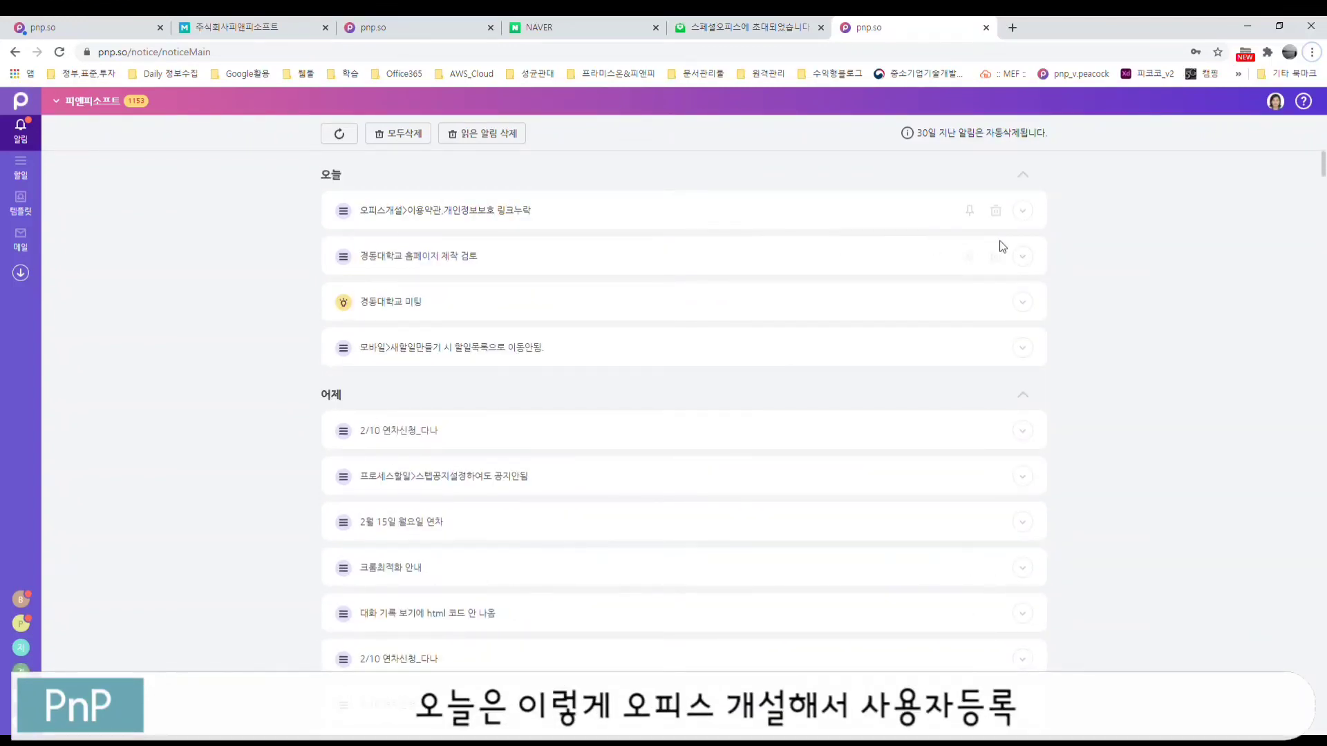
left_click(1023, 210)
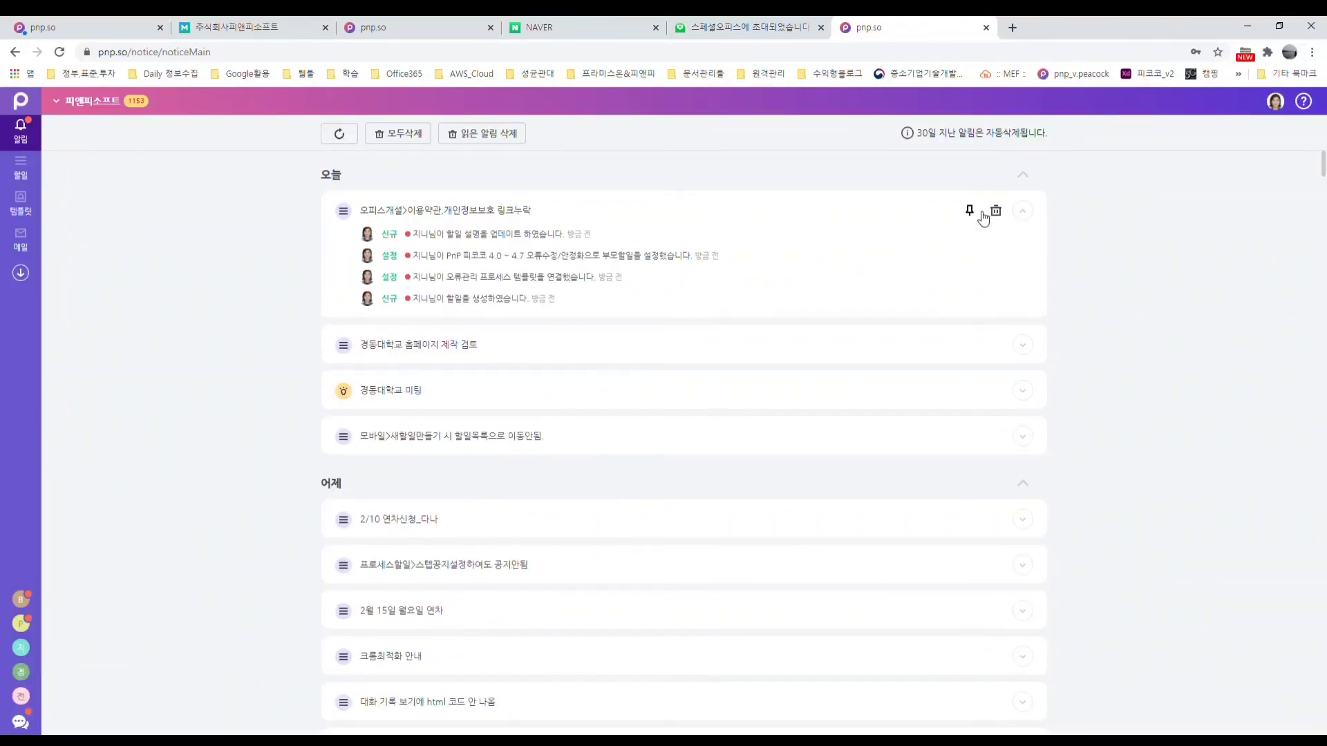
left_click(969, 211)
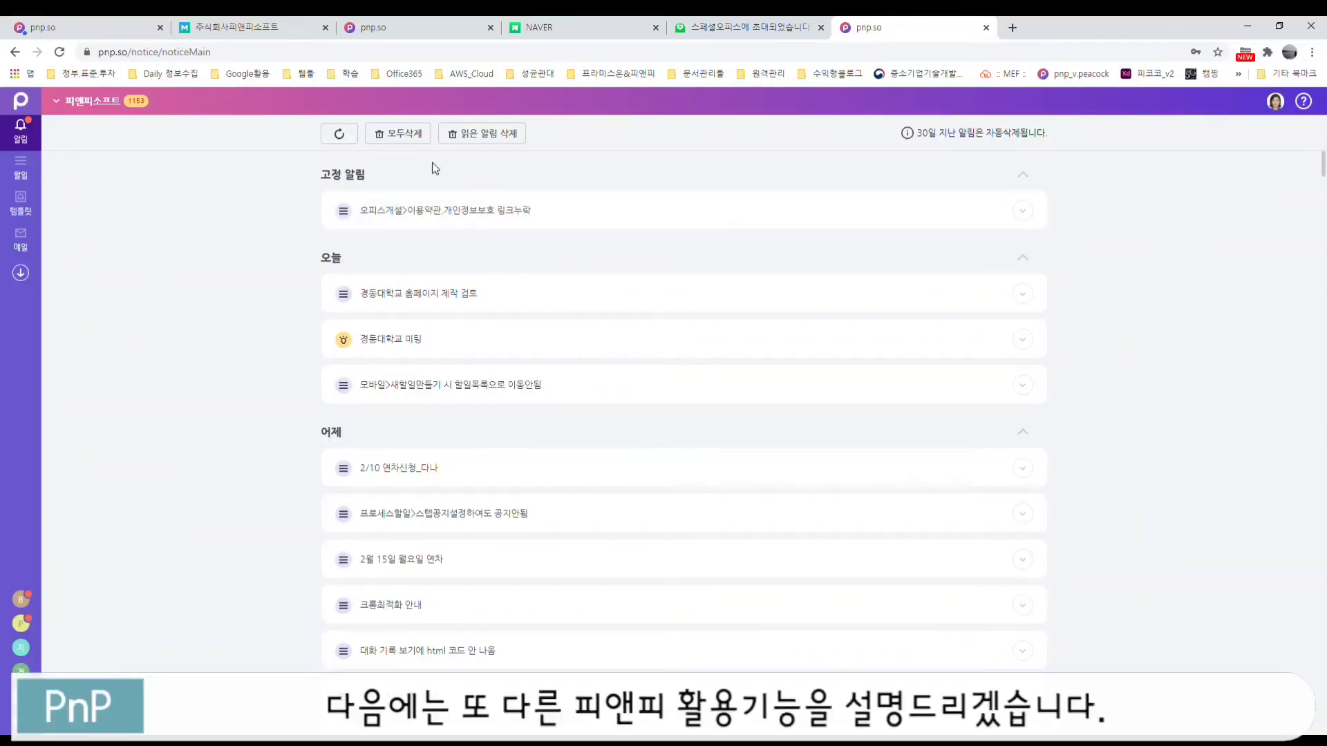
left_click(971, 211)
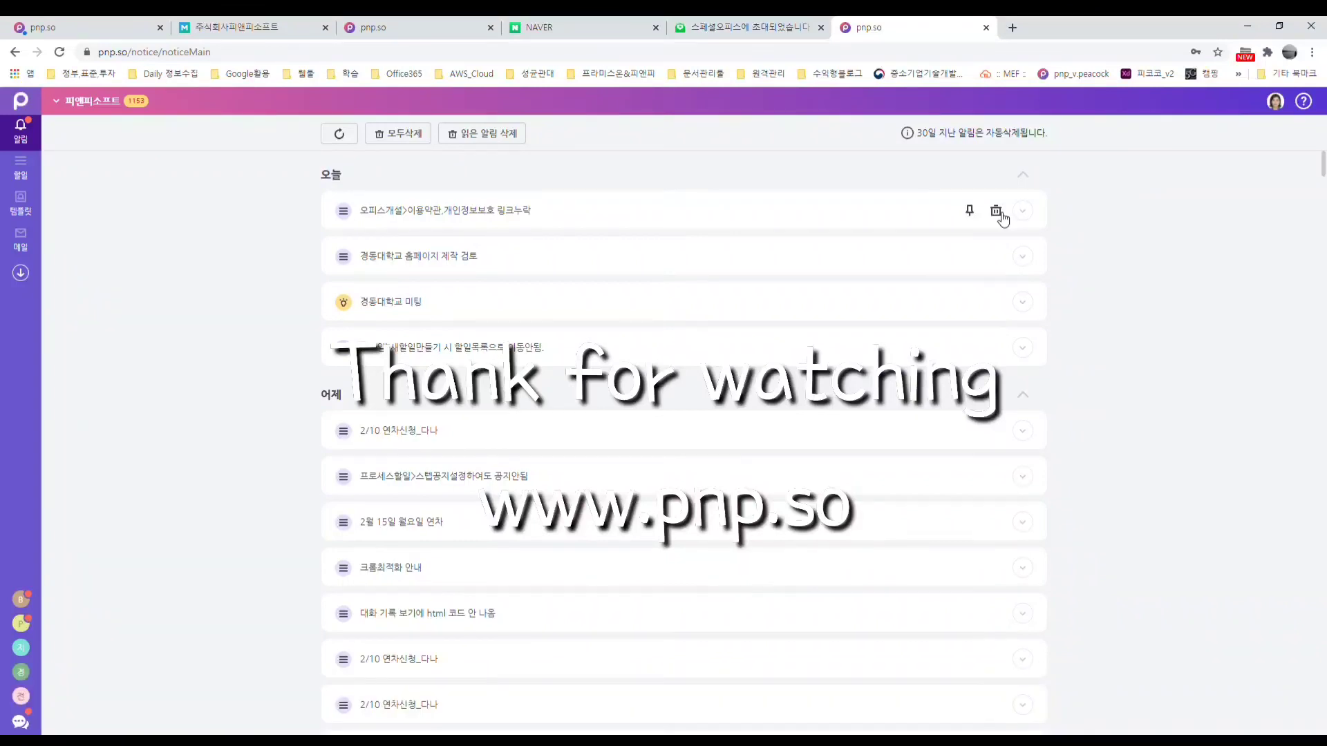
left_click(995, 212)
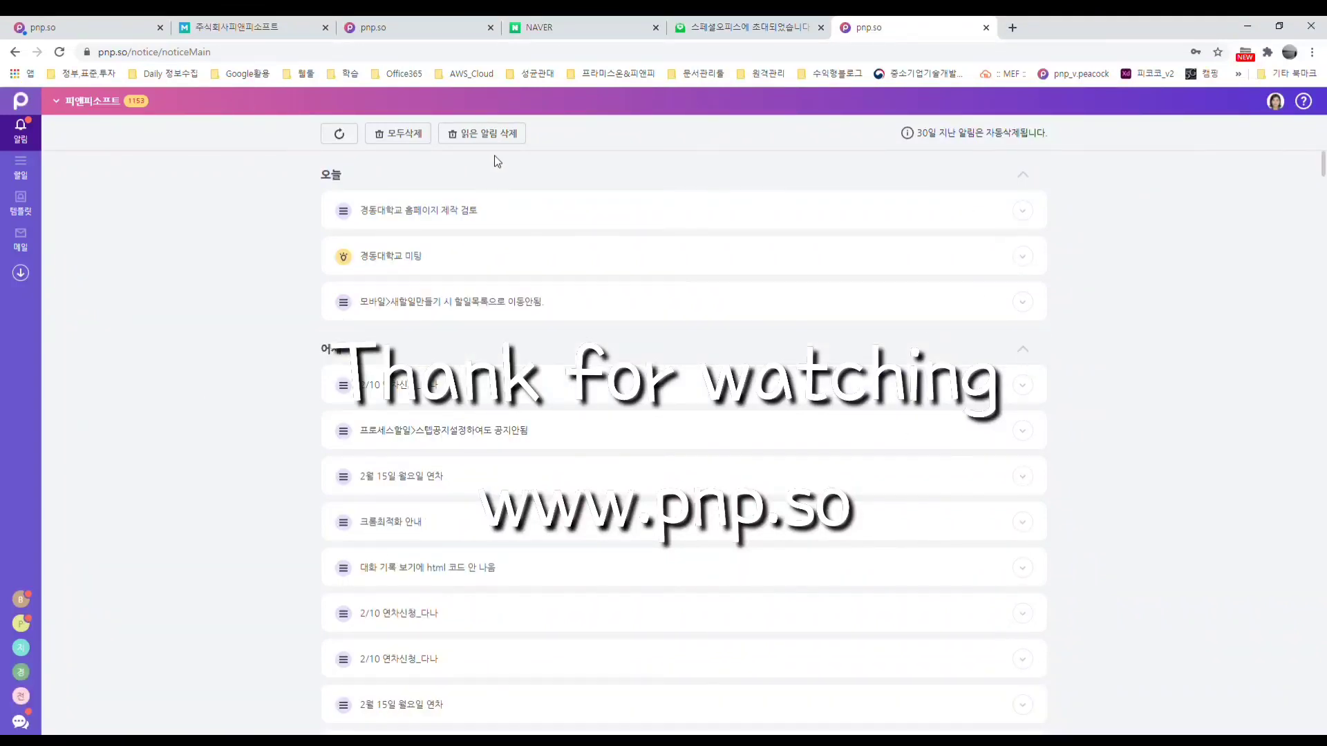